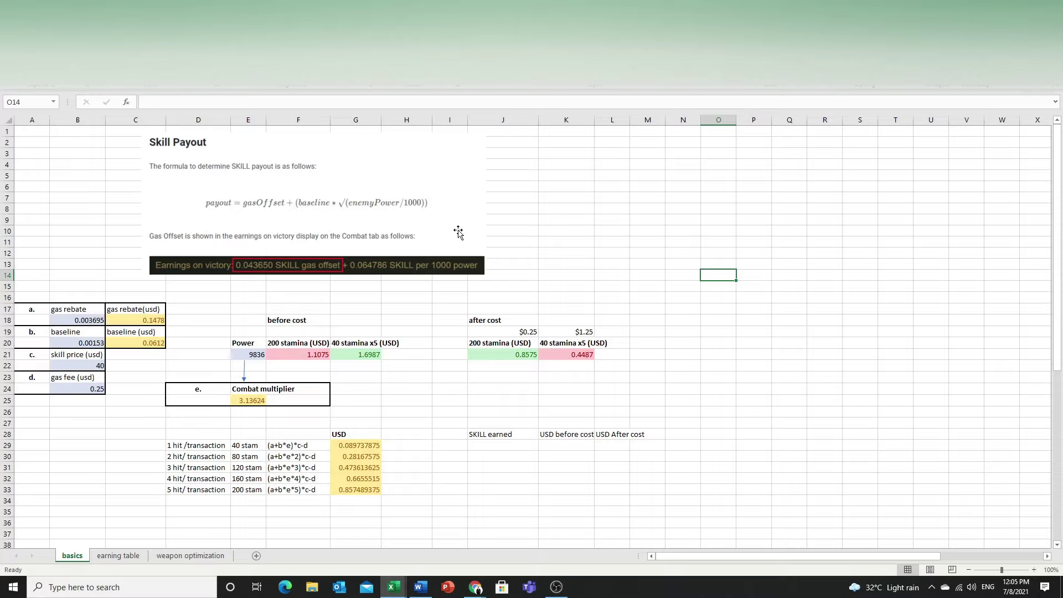
Step: Enlarge the Skill Payout formula picture slightly and reposition it above the gas rebate table
left_click(215, 199)
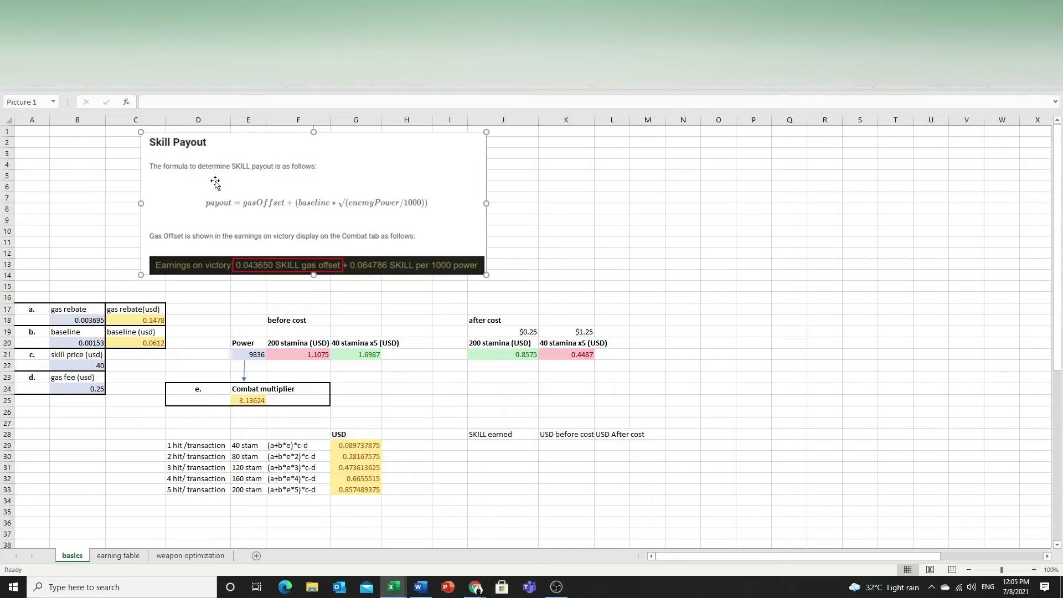
left_click_drag(487, 275, 499, 280)
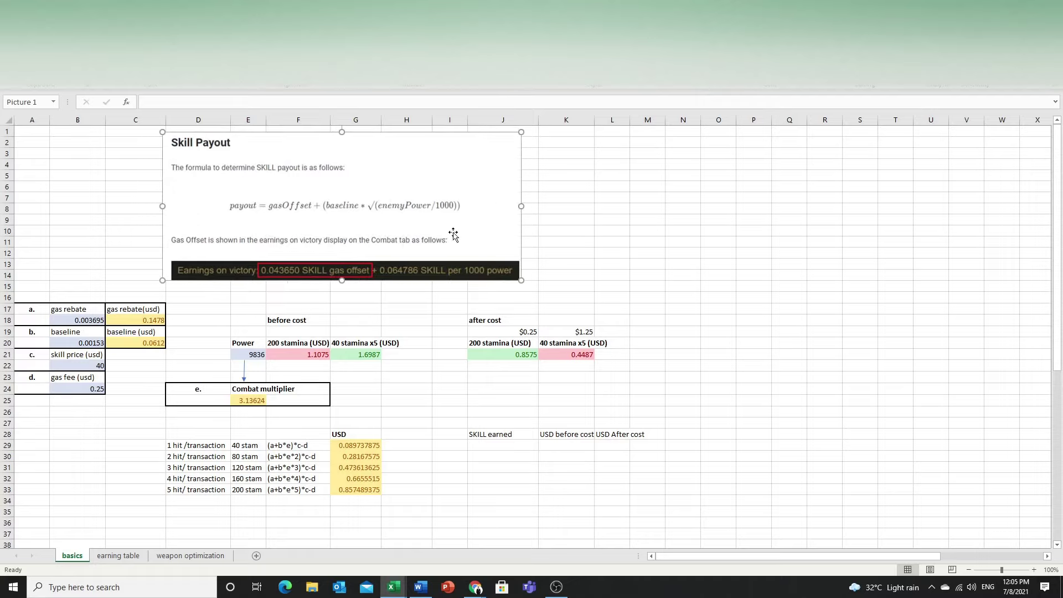
left_click_drag(244, 214, 294, 211)
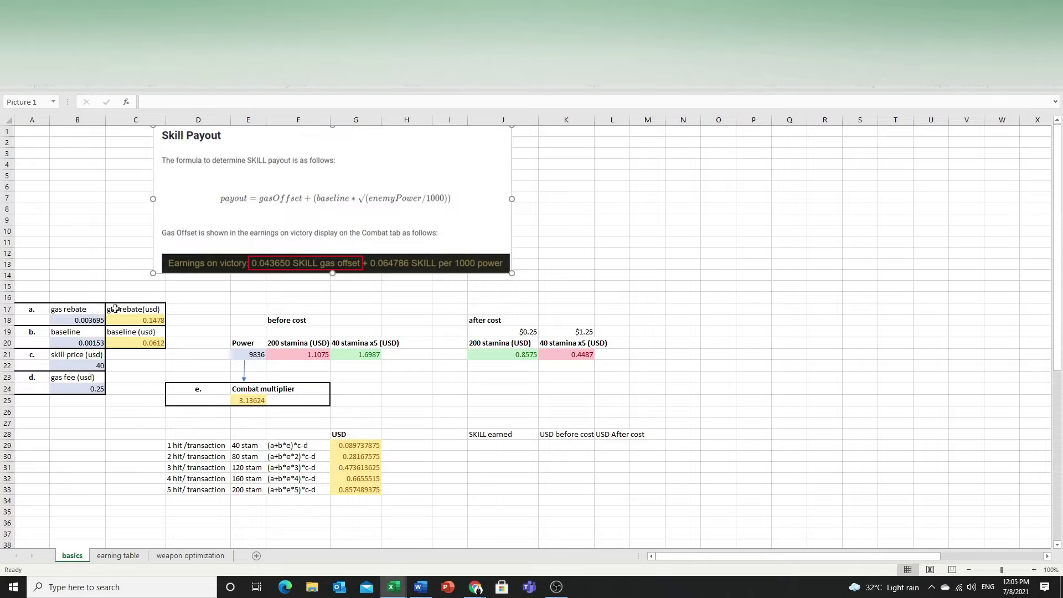
Step: Switch to the browser game, filter the weapons by the Water element and open the Earnings Calculator to check current SKILL prices
left_click(66, 310)
key("alt+Tab")
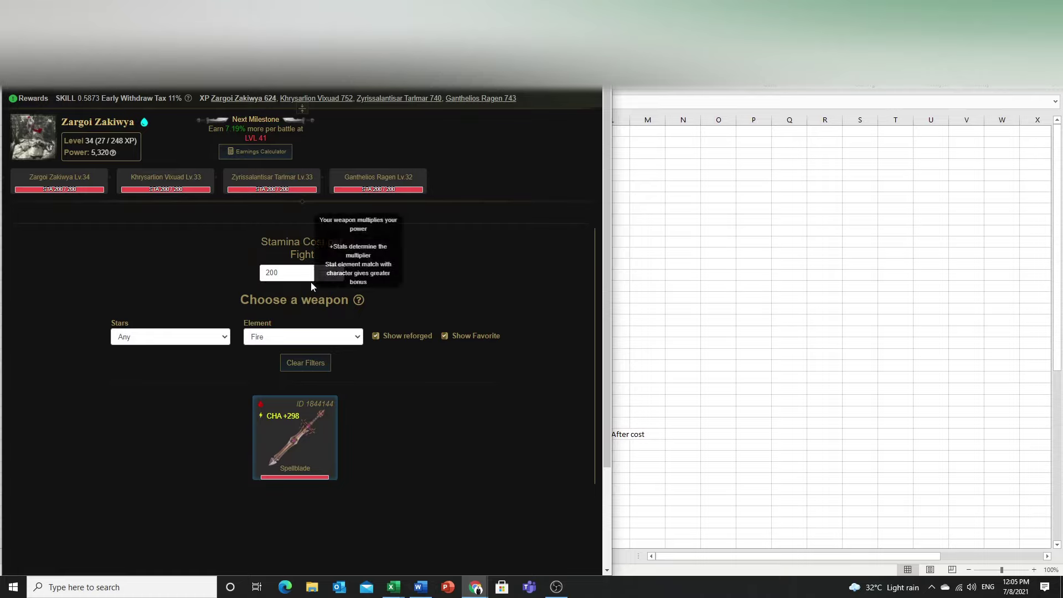
left_click(320, 347)
left_click(304, 384)
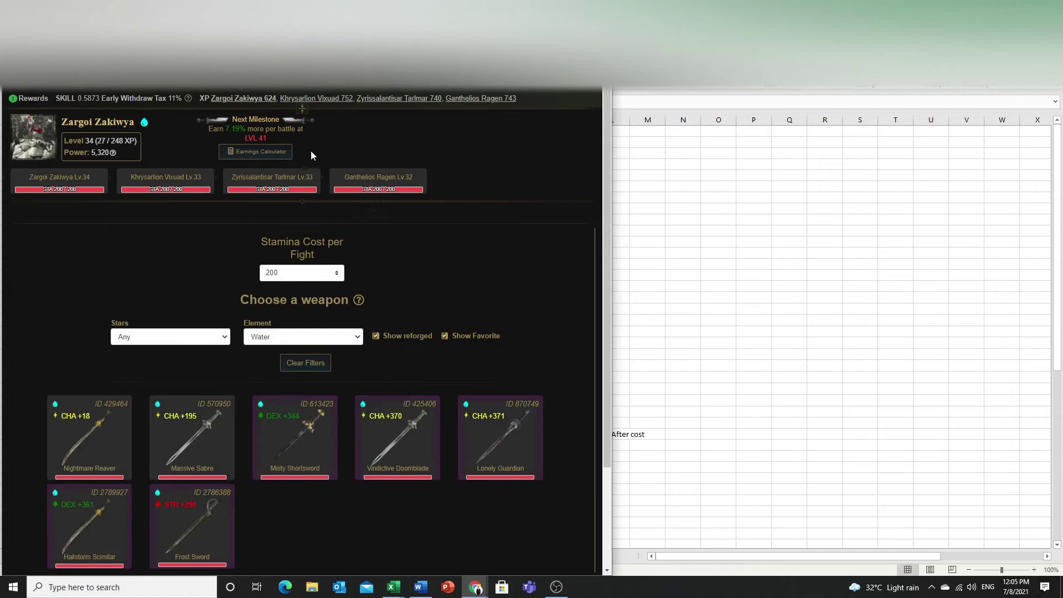
left_click(260, 153)
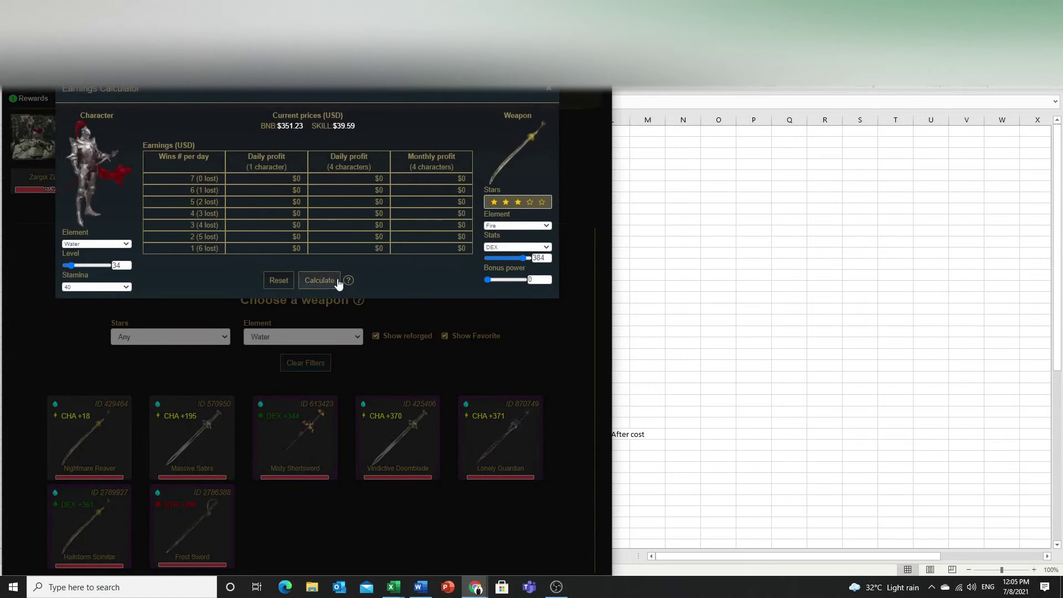
mouse_move(348, 281)
Step: Return to the Excel workbook and set the skill price (usd) to 39.5
key("alt+Tab")
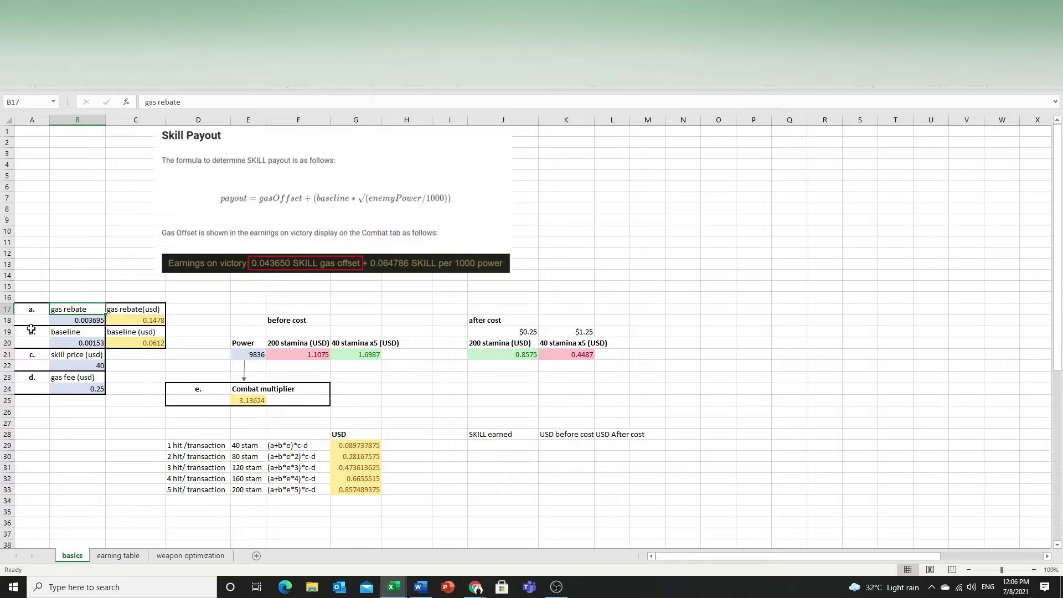
left_click(90, 321)
left_click(87, 340)
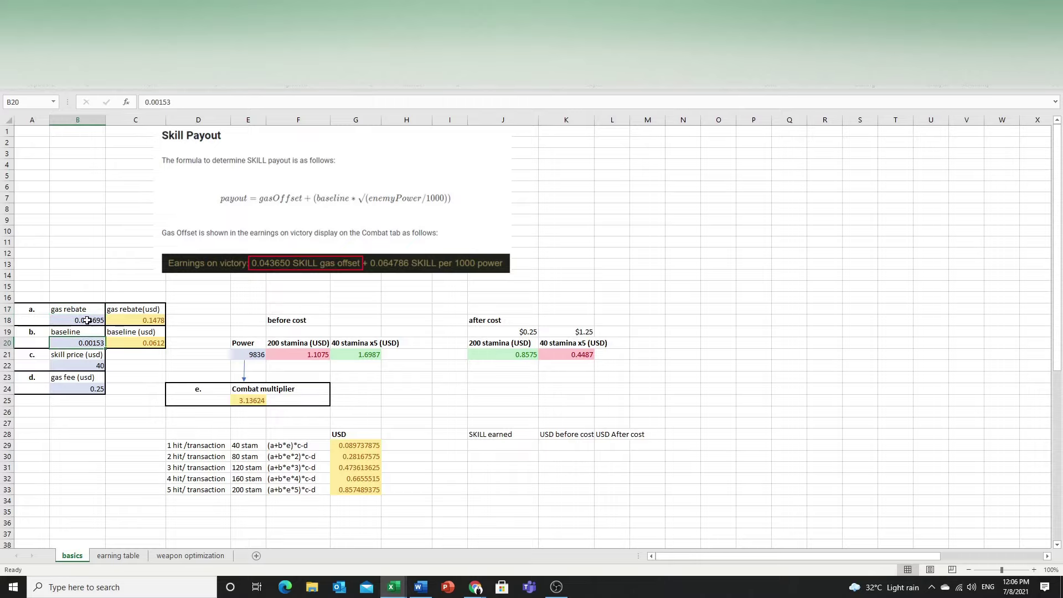
left_click(133, 322)
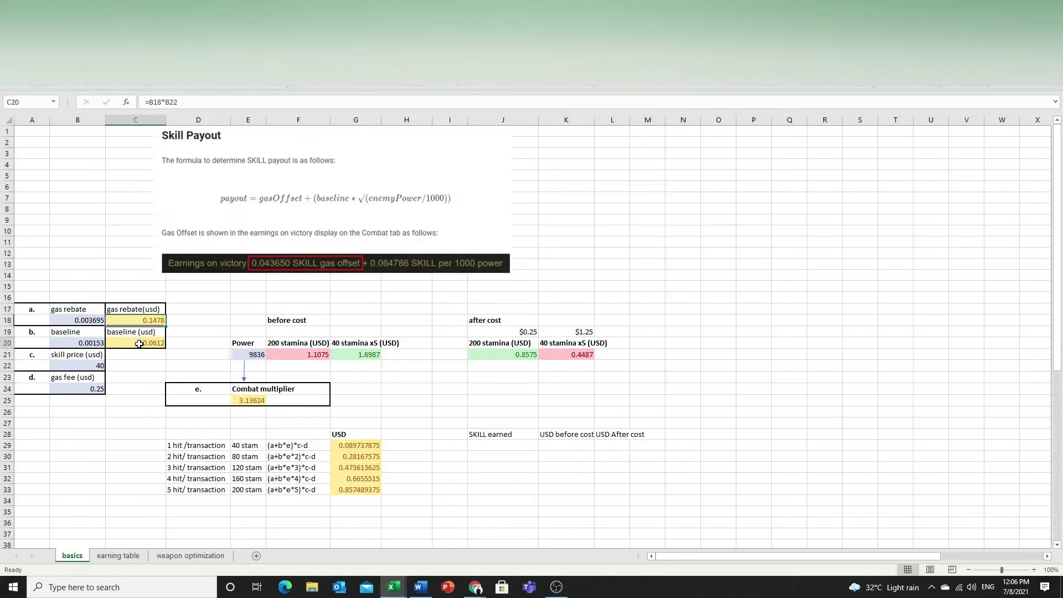
left_click(99, 365)
type("39")
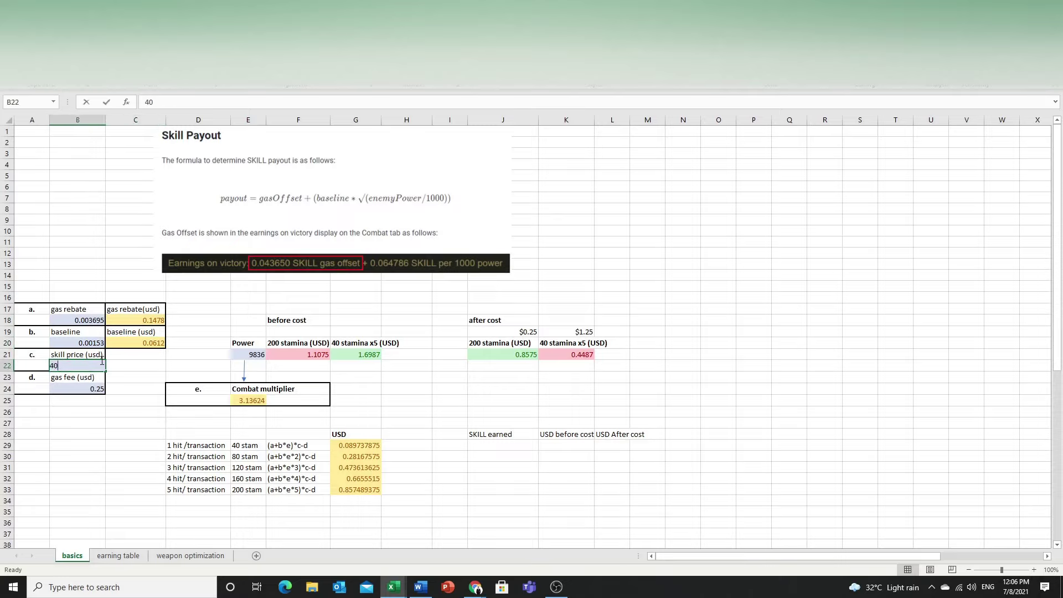
type(".5")
left_click(110, 364)
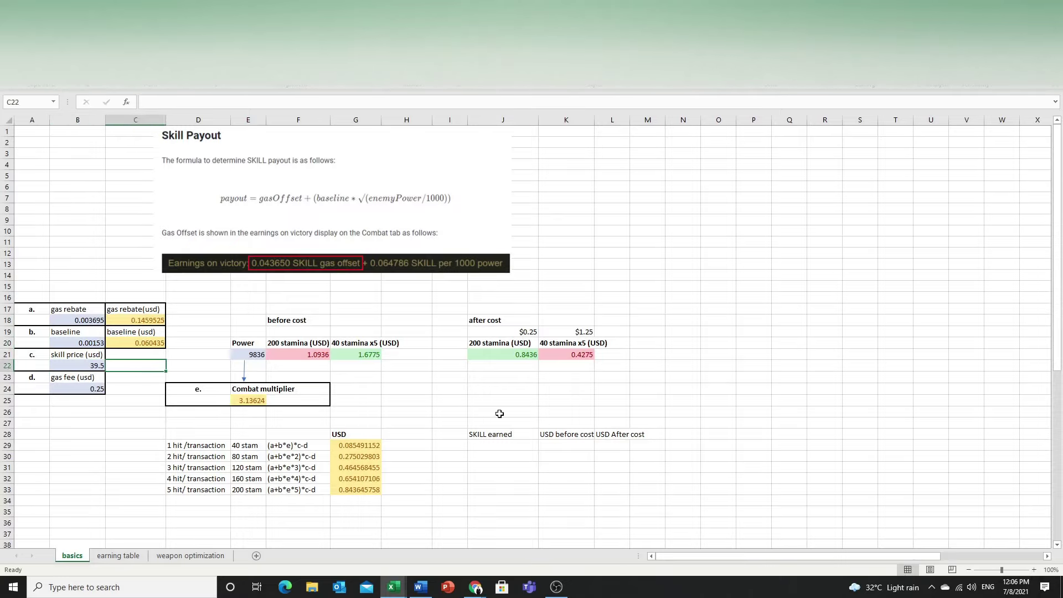
Step: Examine the before-cost payouts, the gas rebate, baseline, skill price and gas fee inputs, and the power and combat multiplier cells
left_click_drag(279, 353, 360, 355)
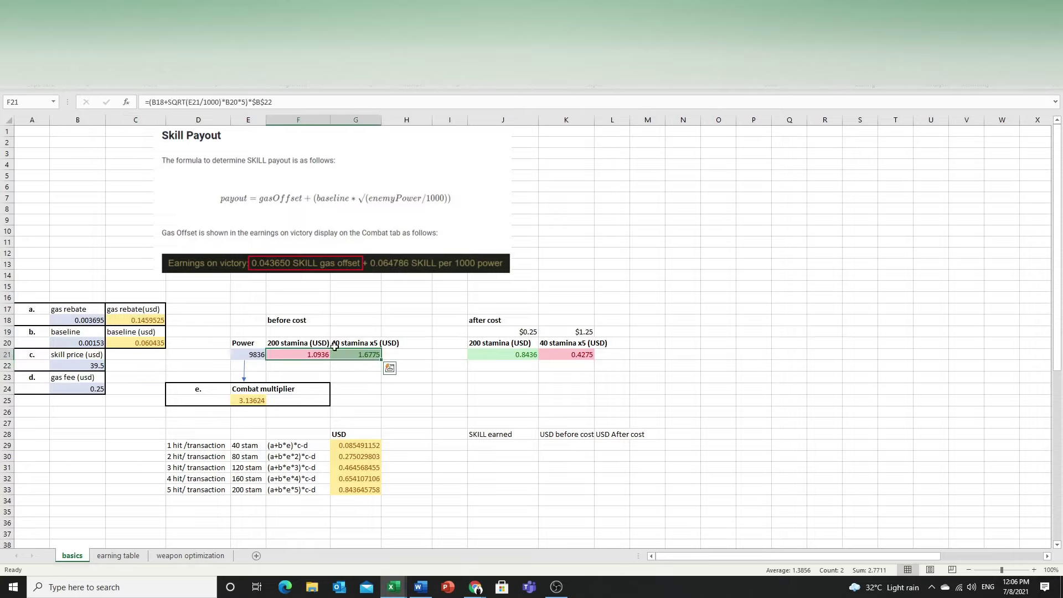
left_click(92, 322)
left_click(91, 343)
left_click(91, 365)
left_click(94, 388)
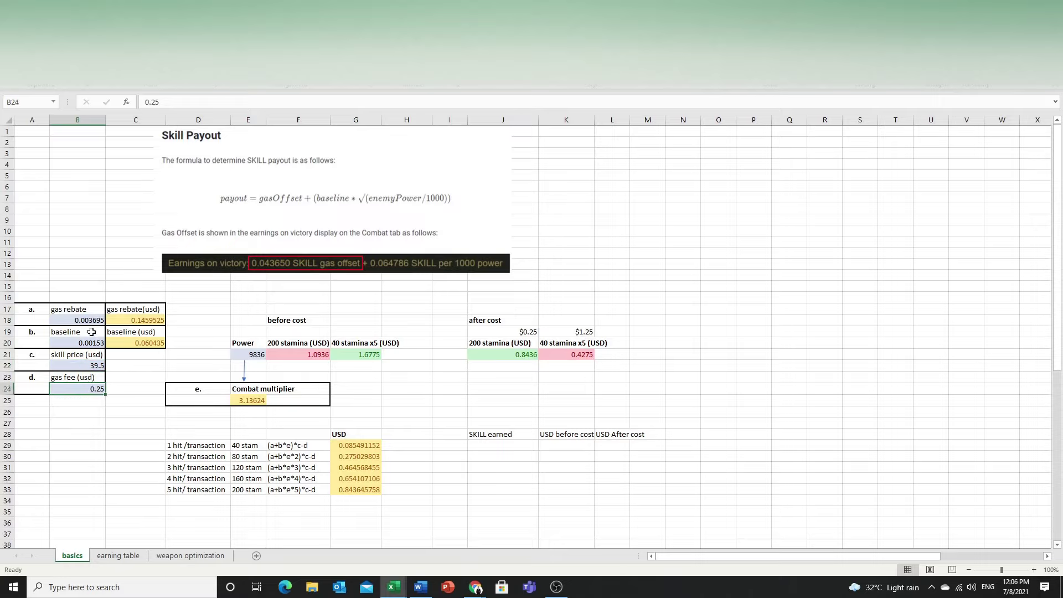
left_click(93, 320)
left_click(255, 364)
left_click(257, 356)
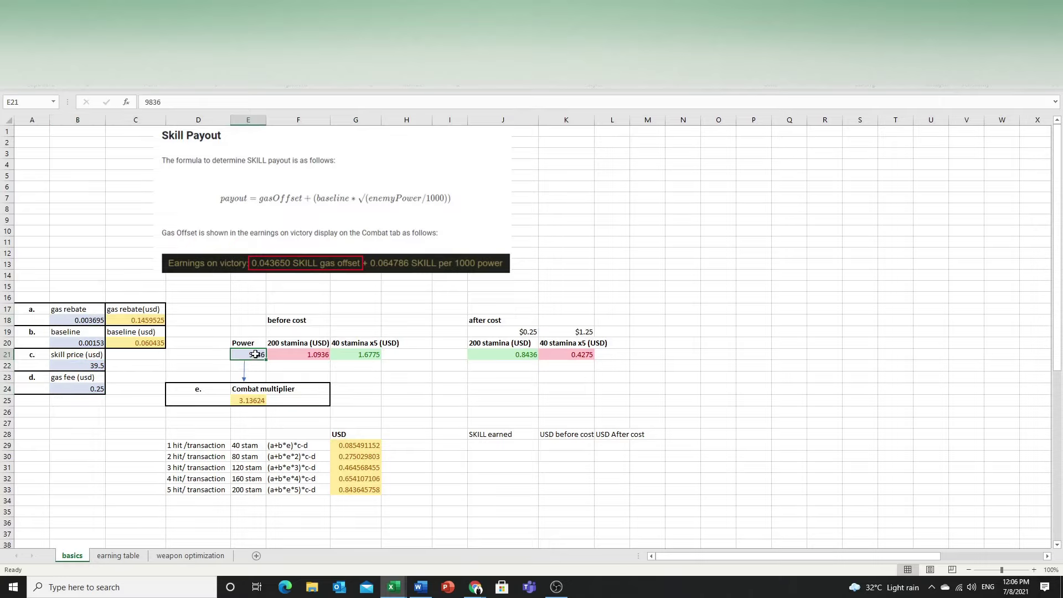
left_click(256, 400)
left_click(248, 389)
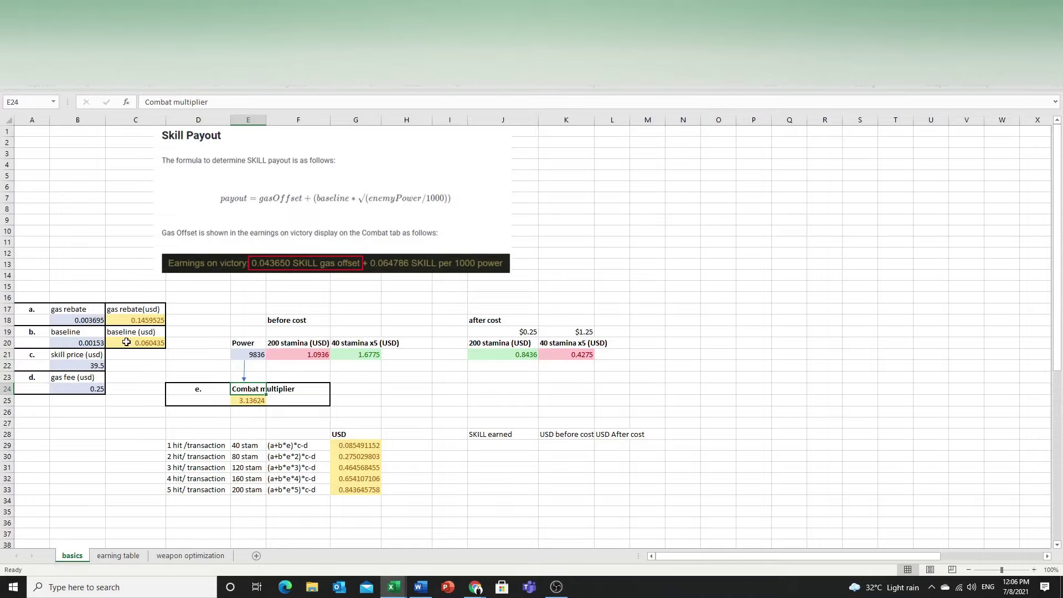
left_click_drag(41, 332, 129, 342)
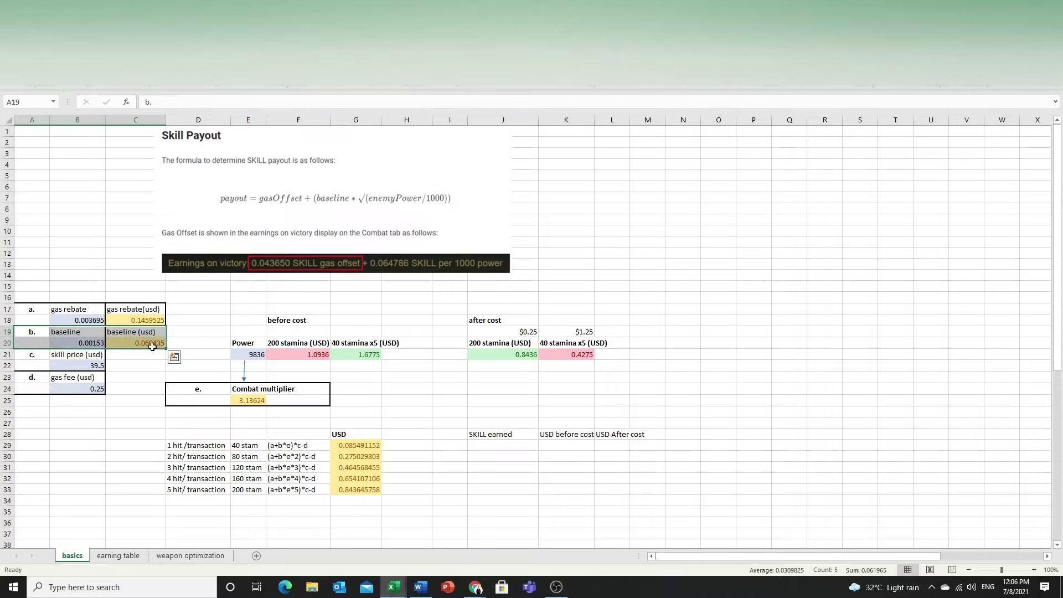
left_click(257, 388)
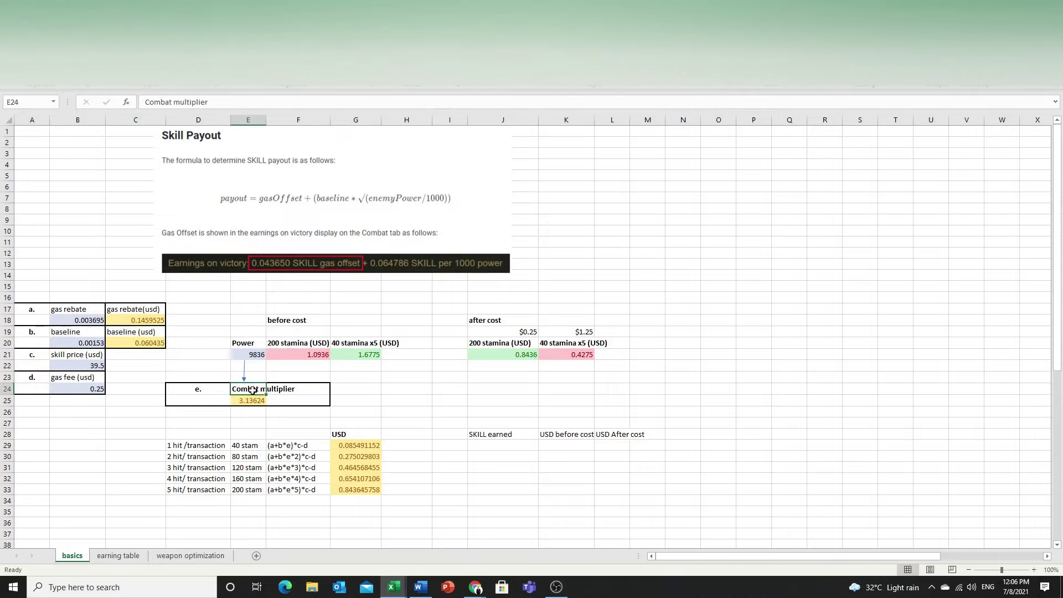
Step: Set the power in E21 to 4000 and check the payout formula for 40 stamina
left_click(259, 354)
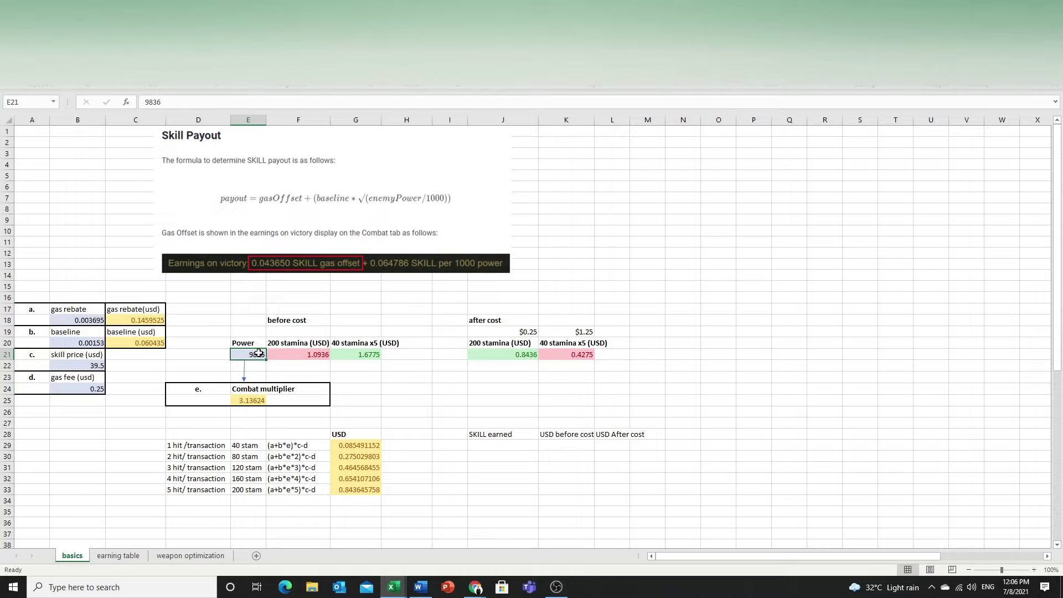
type("4000")
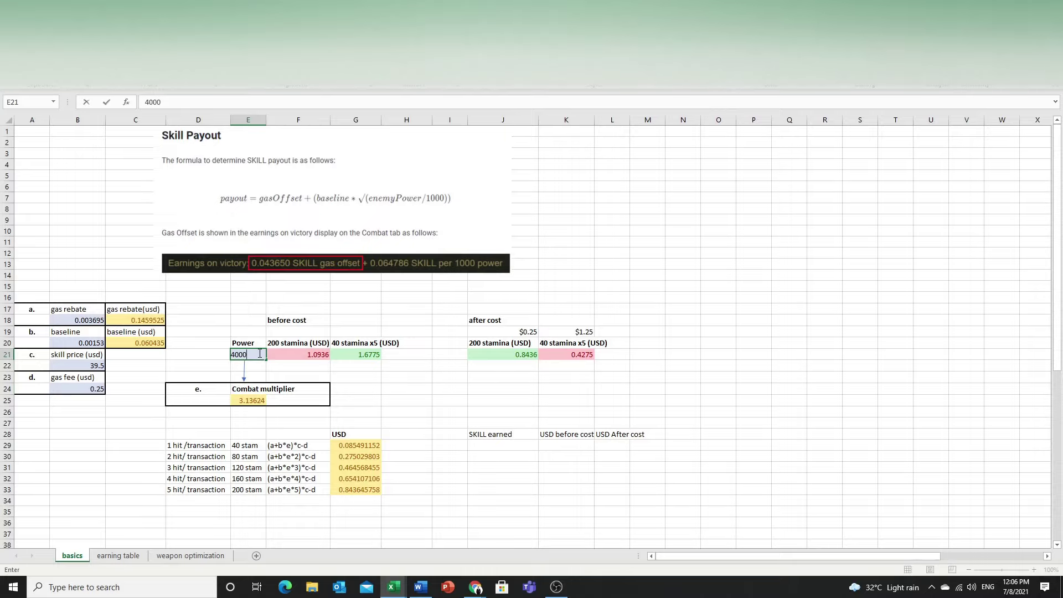
left_click(296, 367)
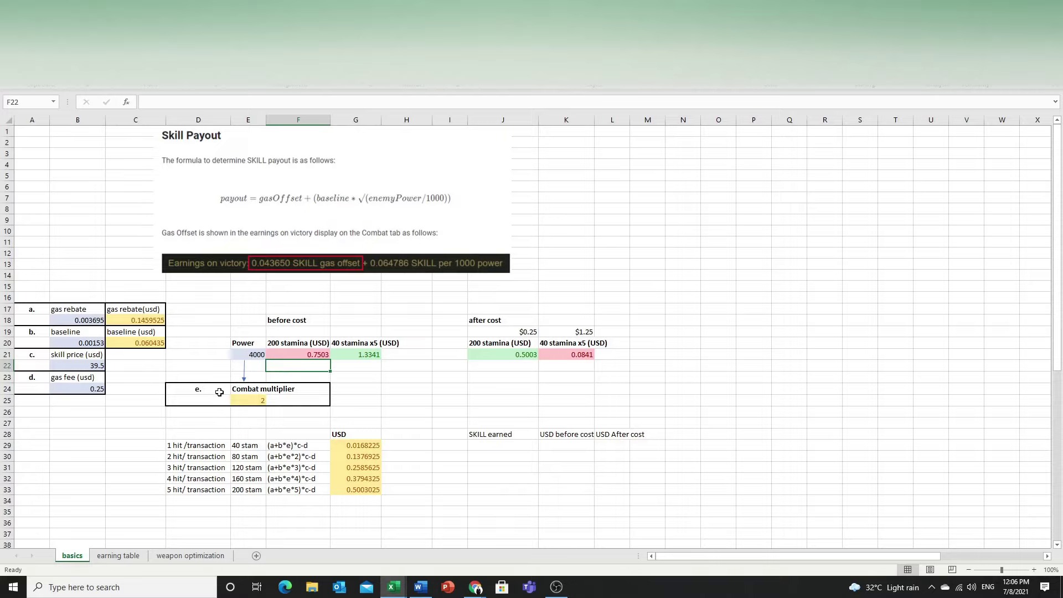
left_click(244, 446)
left_click(304, 448)
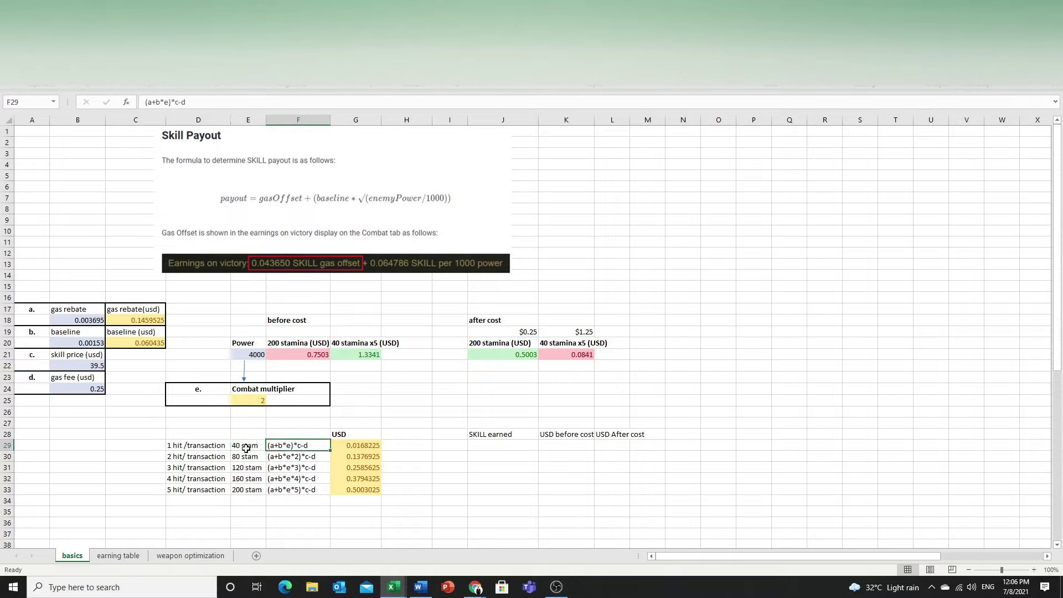
Step: Add a bold, outlined "eqn" heading in cell A16 above the equation letters
left_click(35, 311)
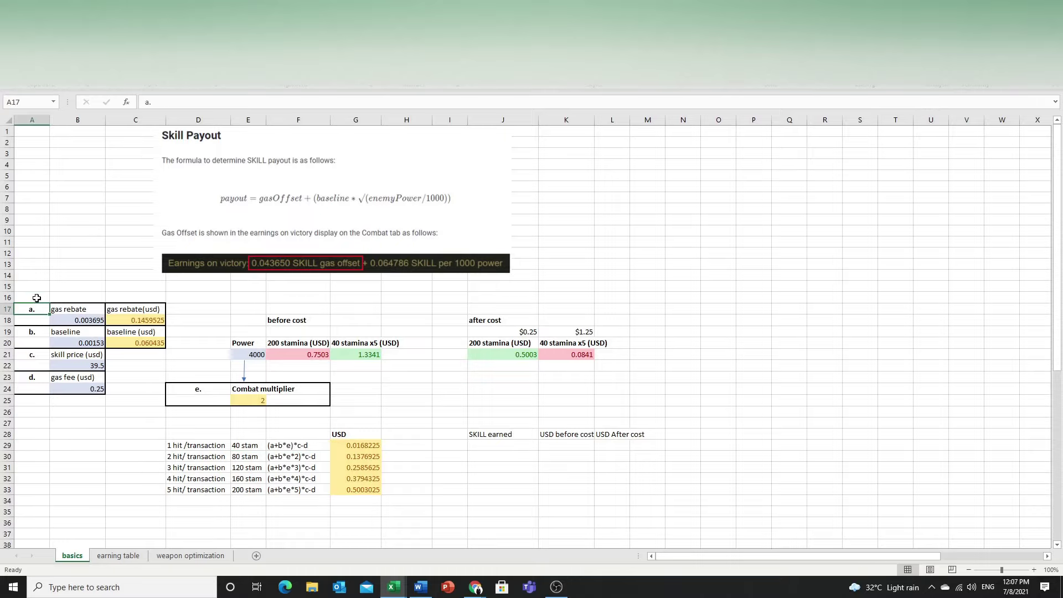
left_click(36, 298)
type("eqn")
left_click(51, 295)
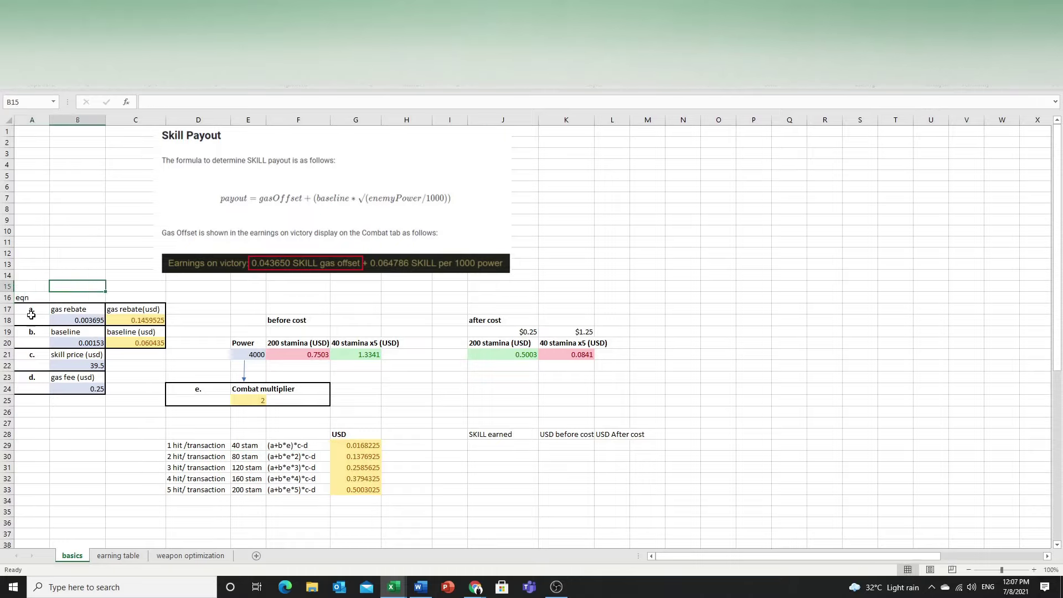
left_click(35, 298)
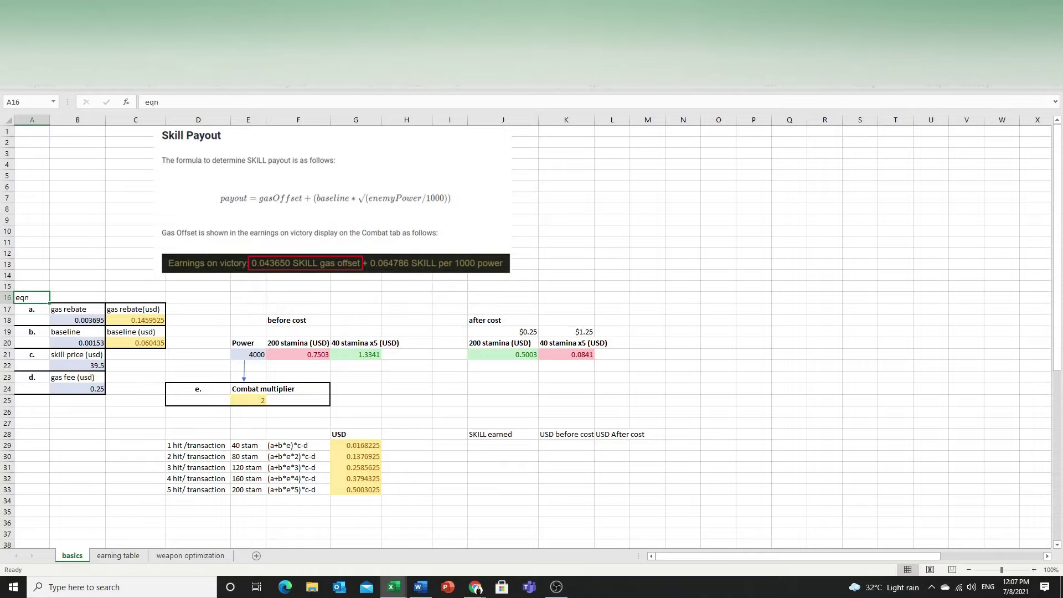
key("ctrl+b")
left_click(108, 197)
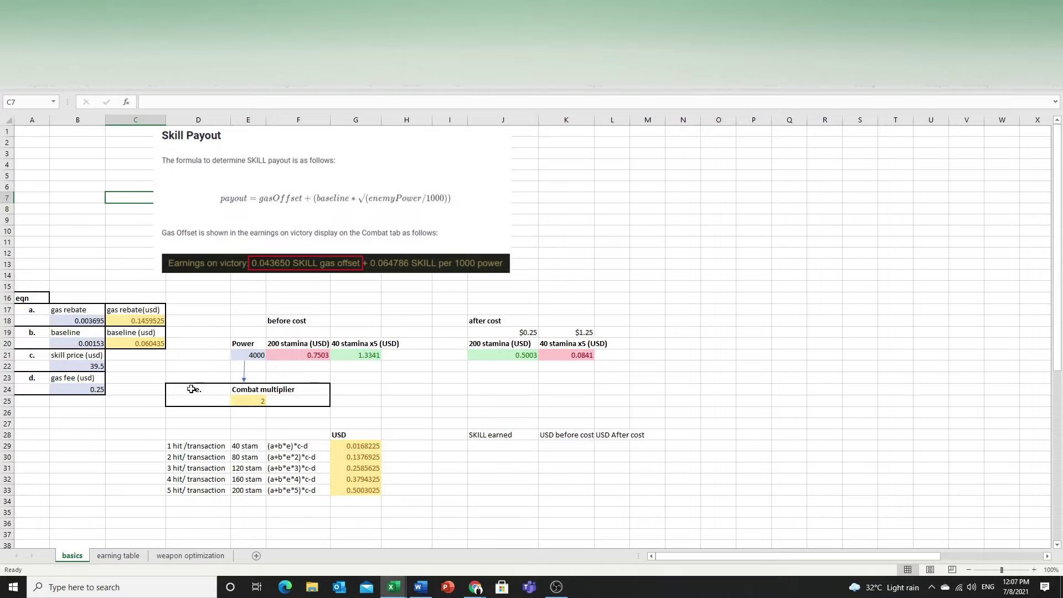
Step: Set the power in E21 to 6000 to test its effect on the combat multiplier
left_click(91, 342)
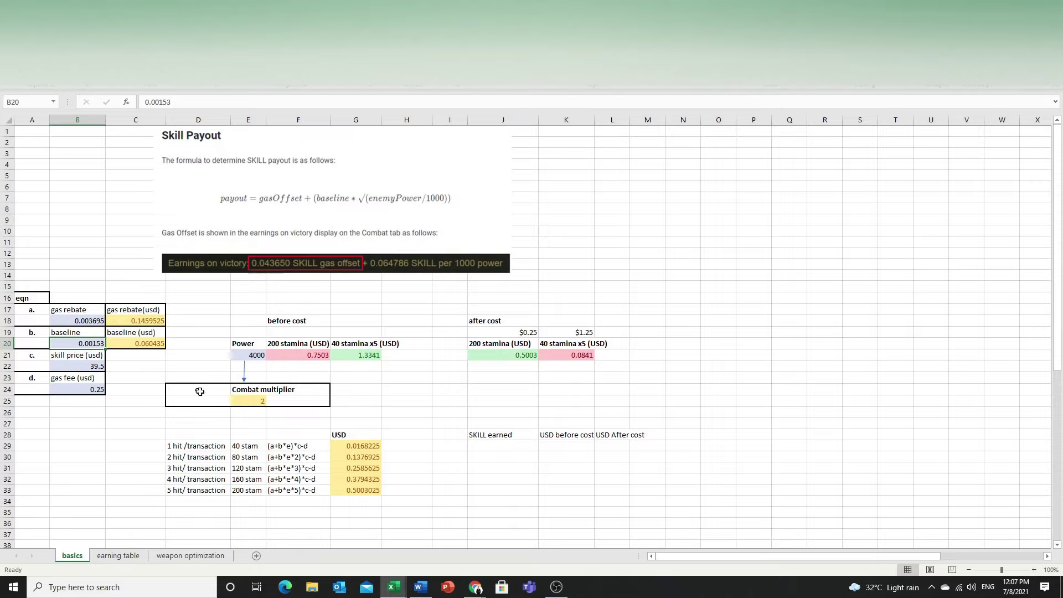
left_click_drag(88, 337, 254, 402)
key("Escape")
left_click(262, 355)
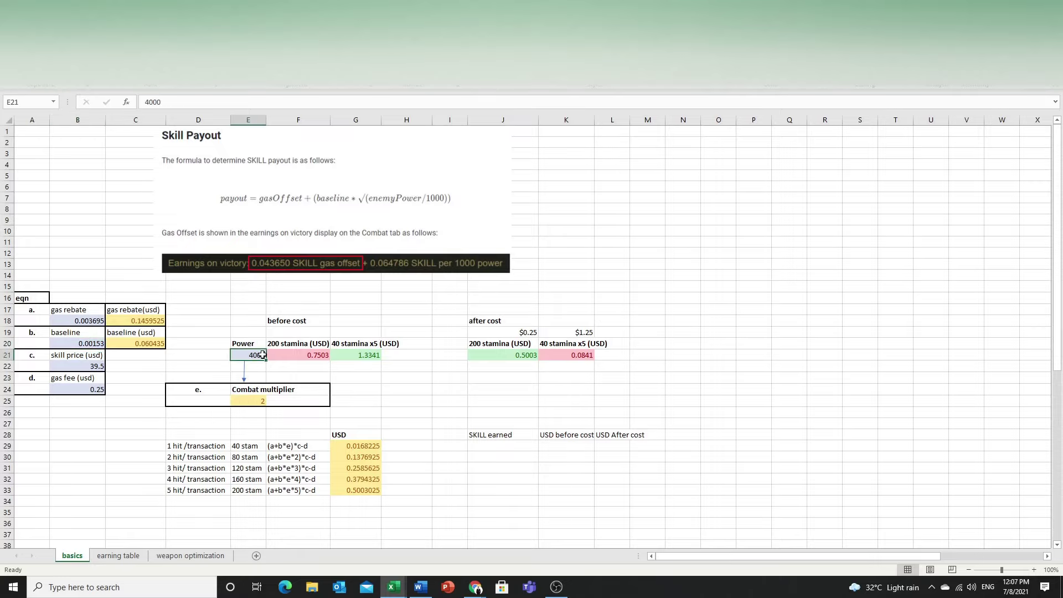
type("60")
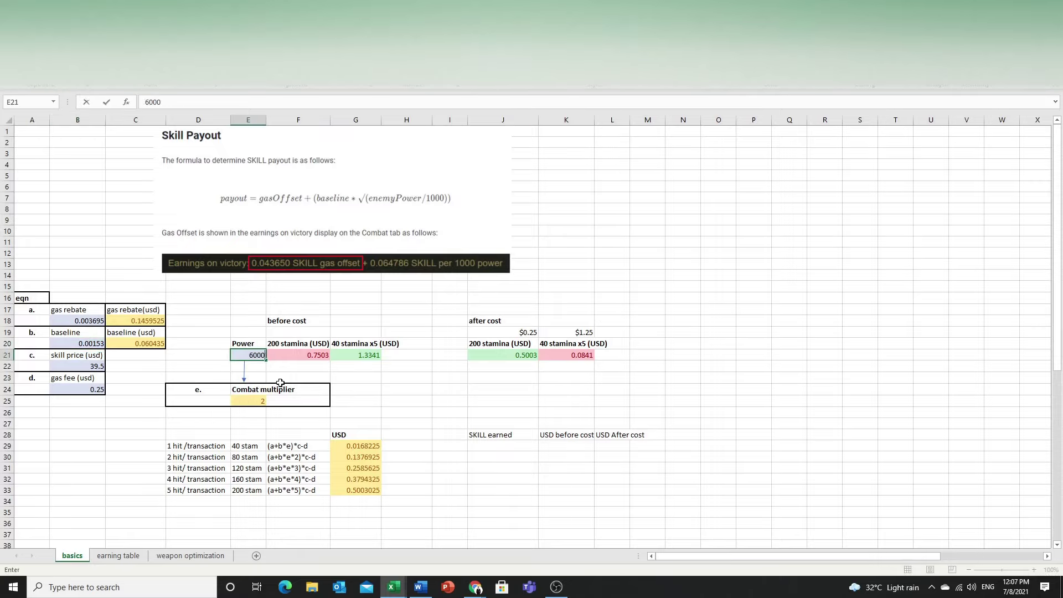
left_click(280, 377)
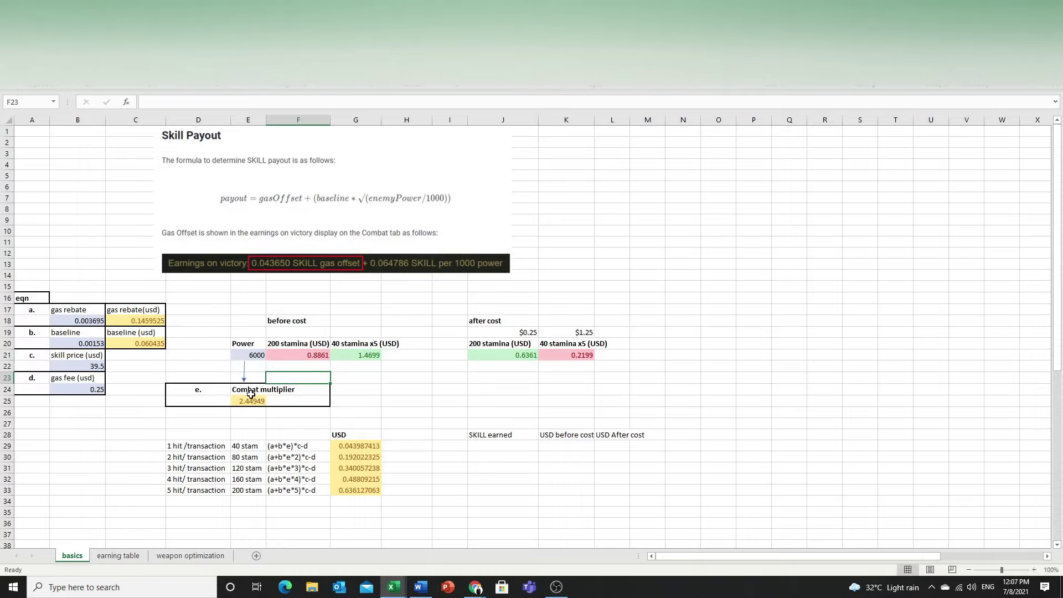
Step: Set the power in E21 to 20000 to recalculate the multiplier and payouts
left_click(258, 355)
type("20")
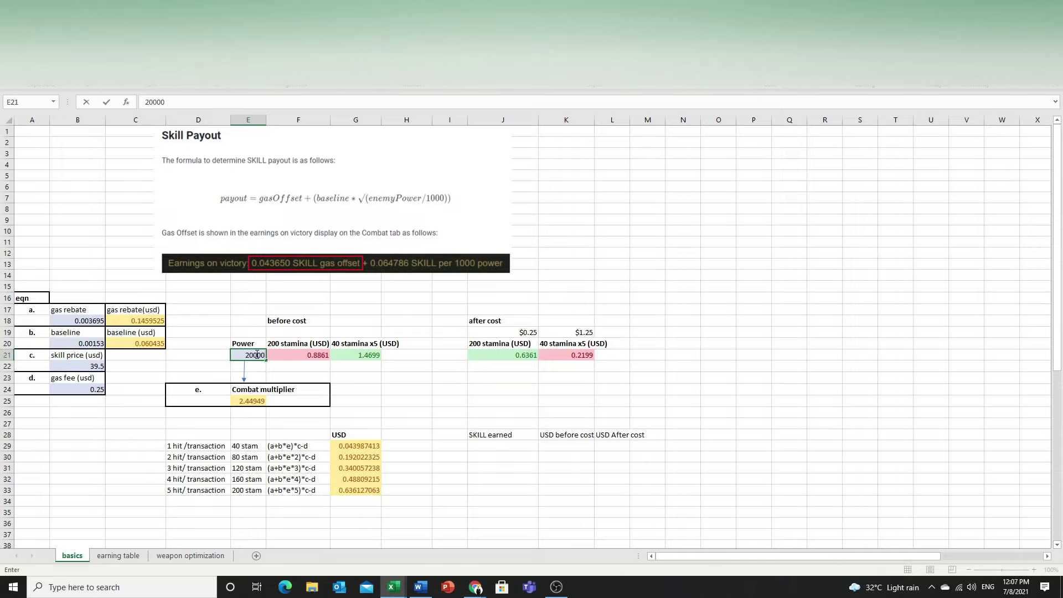
type("000")
left_click(277, 387)
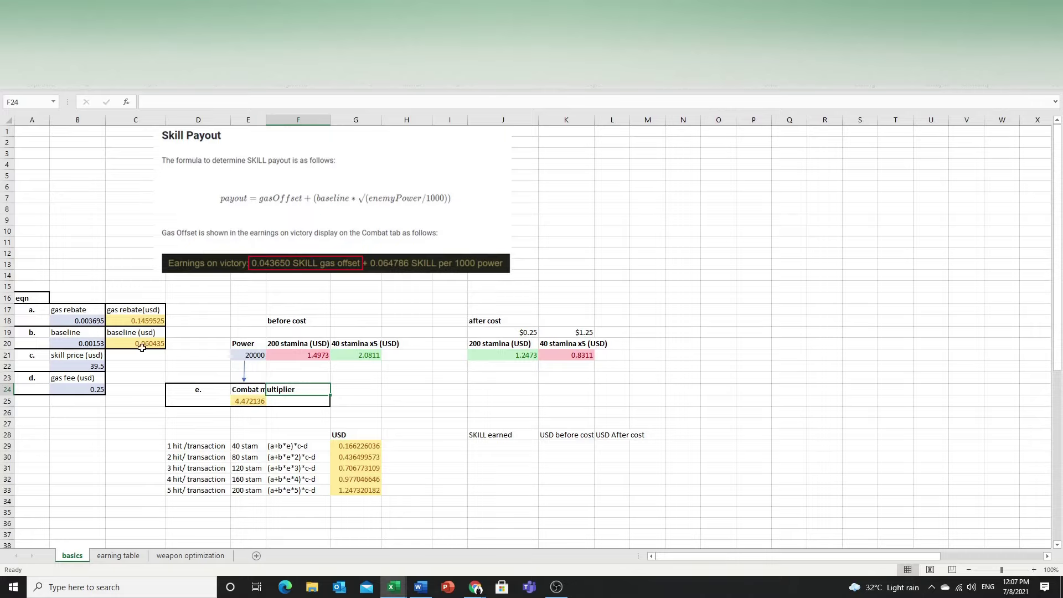
Step: Review the combat multiplier formula, the USD gas rebate, the gas fee and the 40-stamina payout row
left_click(249, 403)
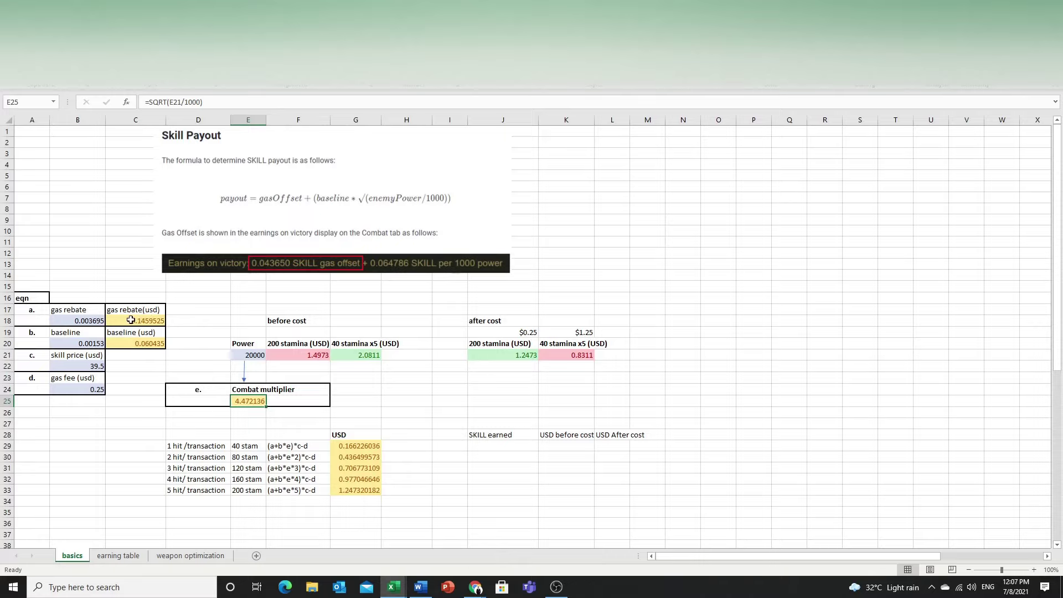
left_click_drag(130, 309, 135, 321)
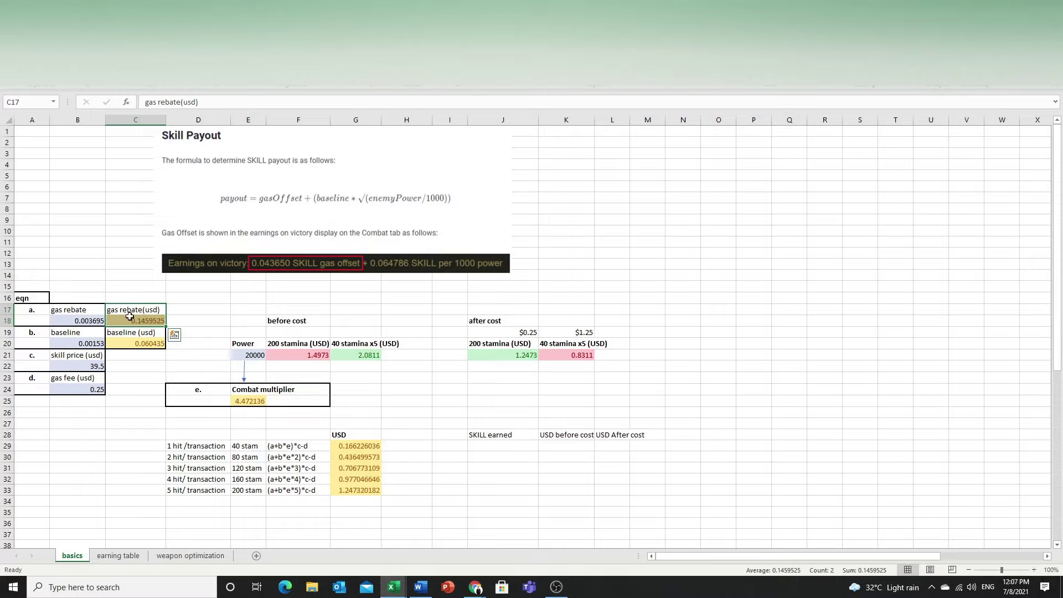
left_click(80, 391)
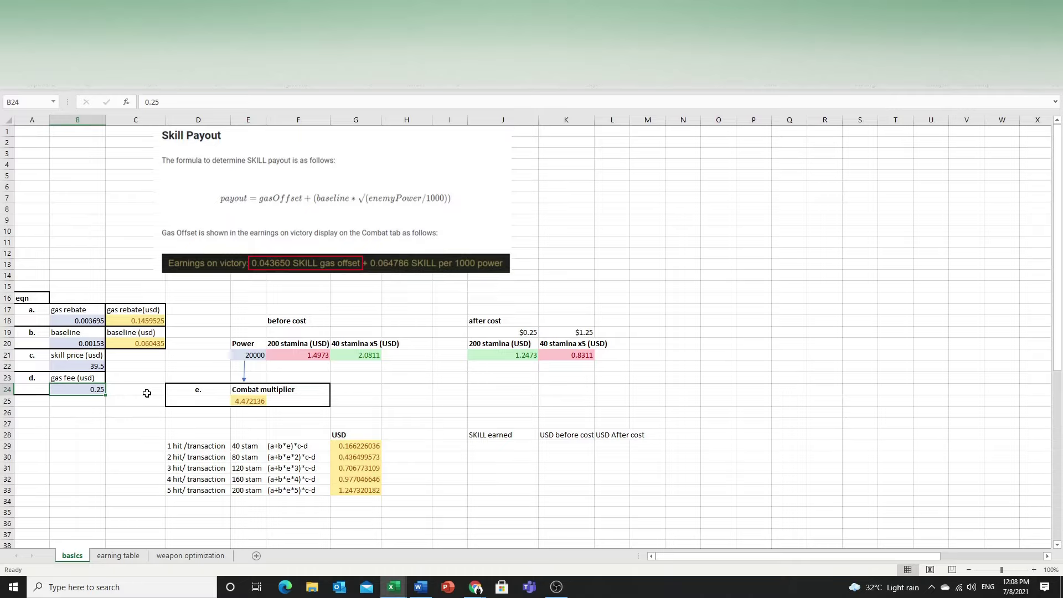
left_click(237, 444)
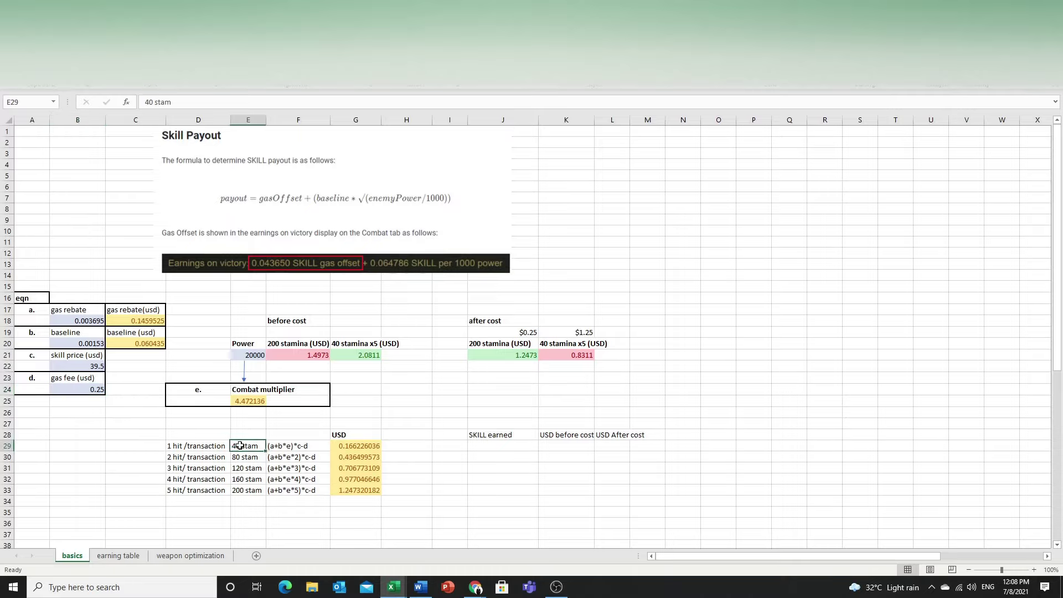
left_click(360, 446)
Step: Shade the $1.25 cost in K19 light red and the $0.25 cost in J19 light green, with matching text colours
left_click(575, 330)
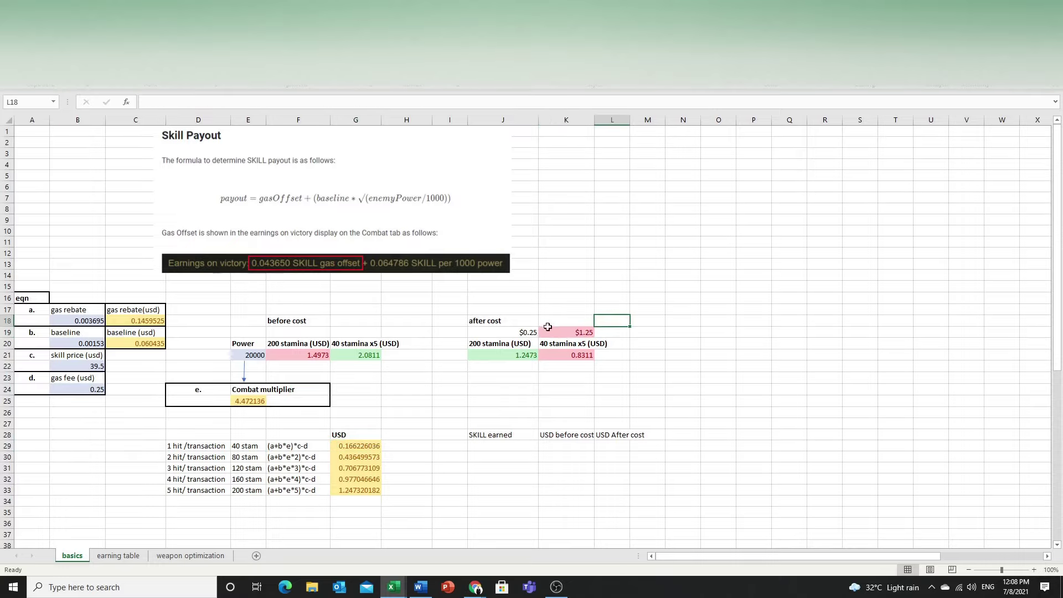
left_click(529, 331)
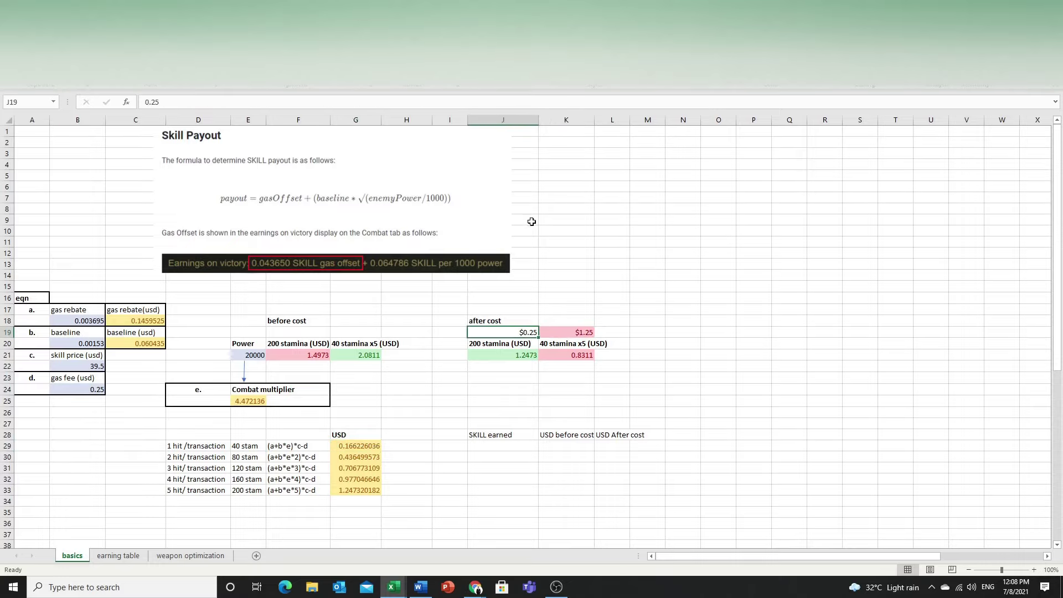
left_click(550, 319)
left_click(518, 332)
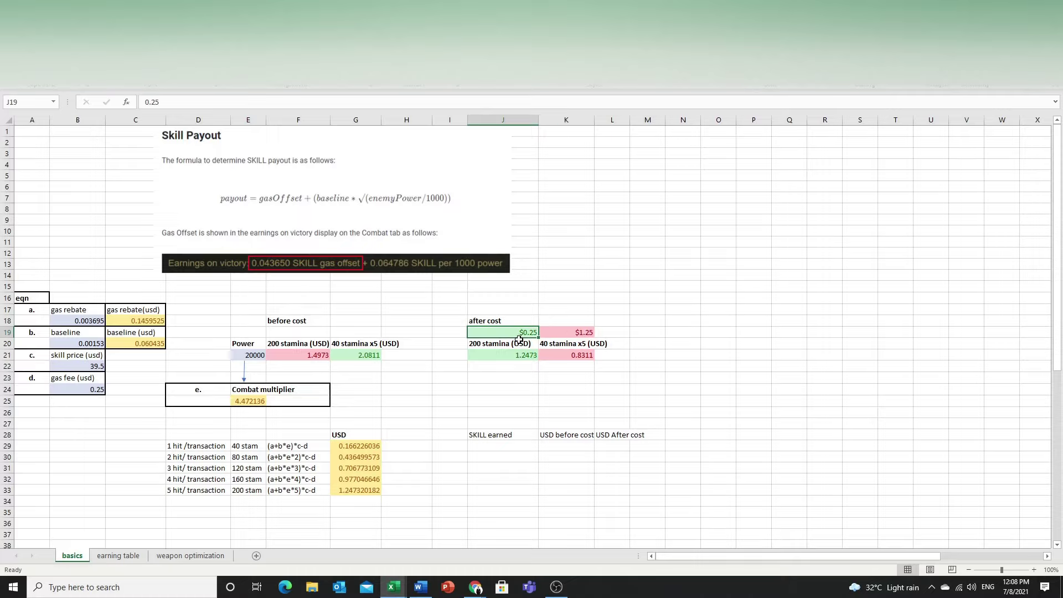
left_click(448, 366)
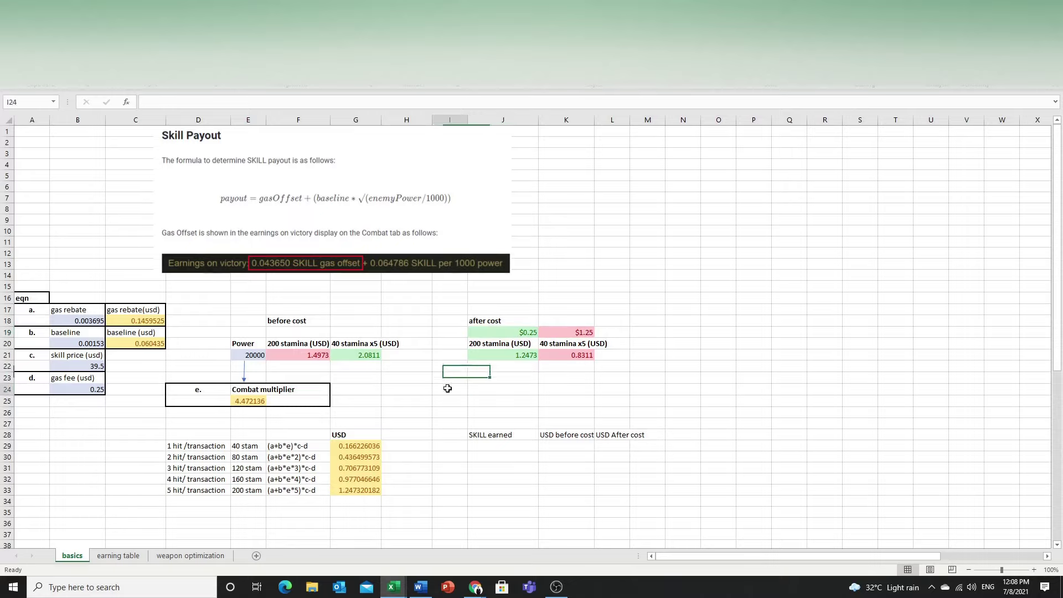
left_click(449, 389)
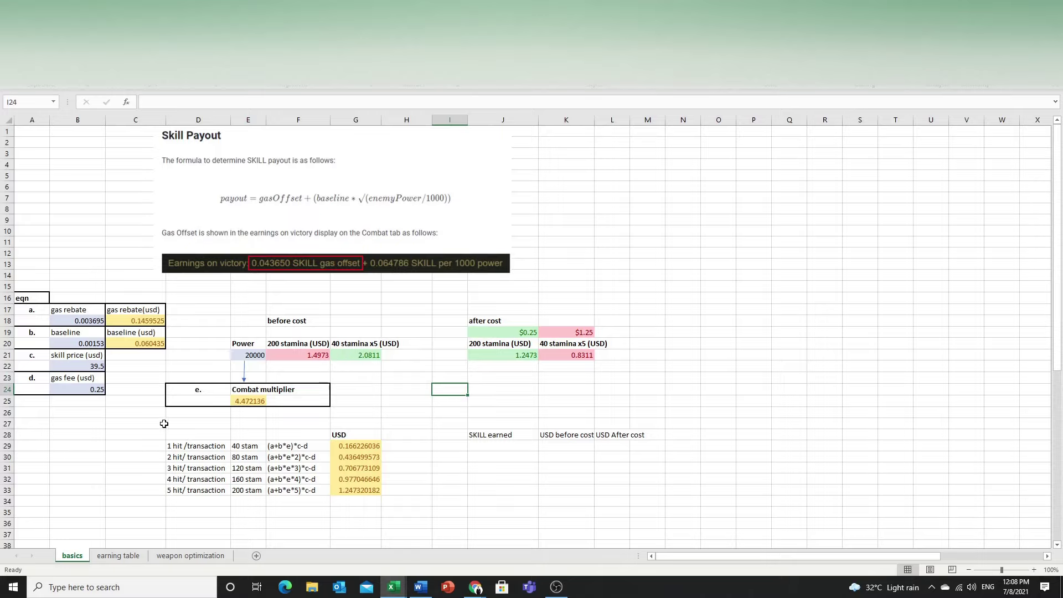
Step: Check the one-hit payout in row 29 and set the power in E21 to 10000
left_click_drag(191, 449, 380, 447)
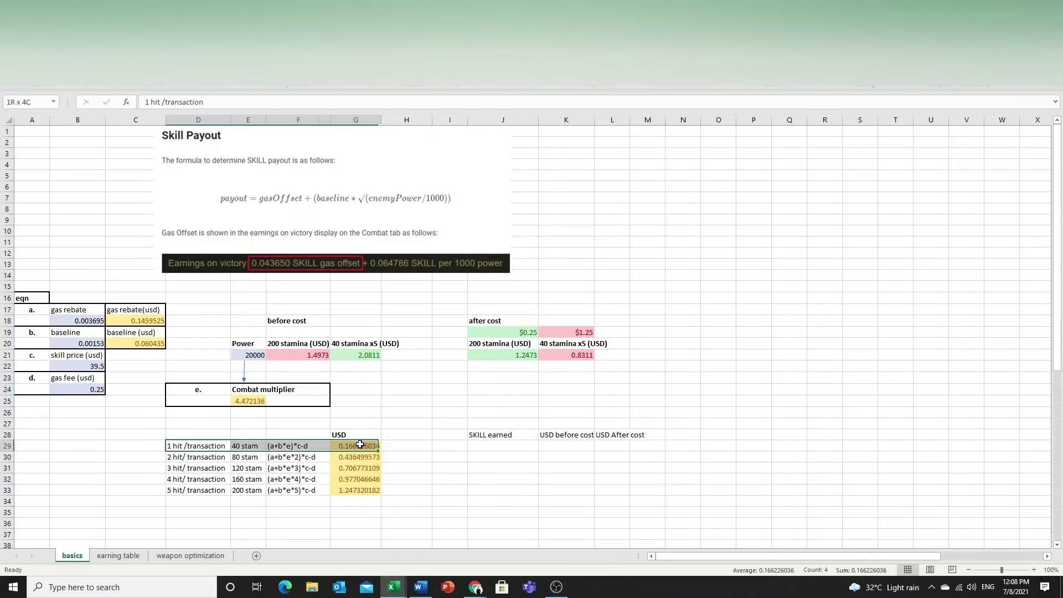
left_click(402, 439)
left_click(356, 447)
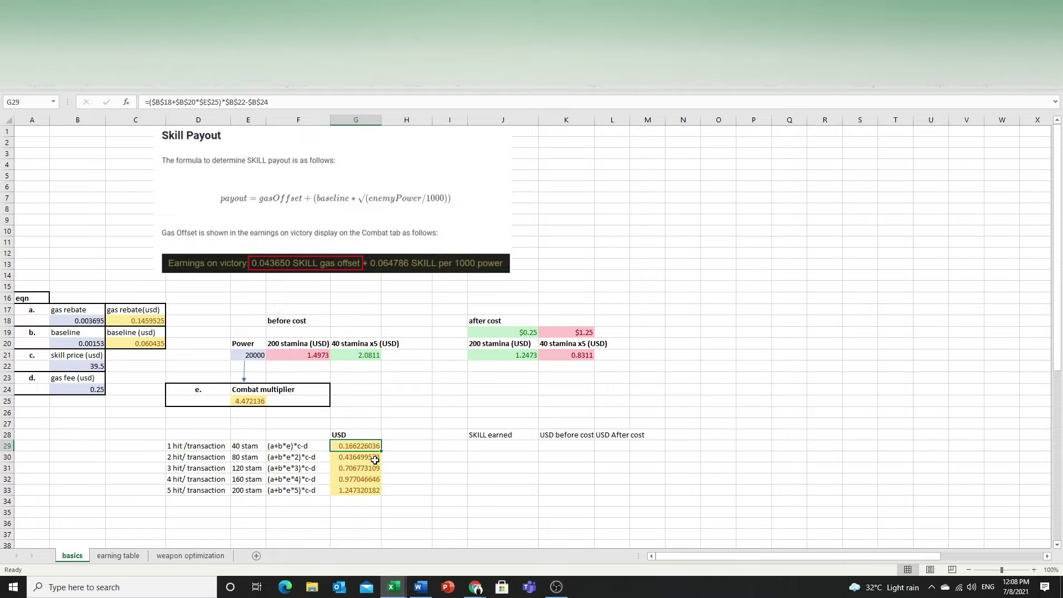
left_click(254, 357)
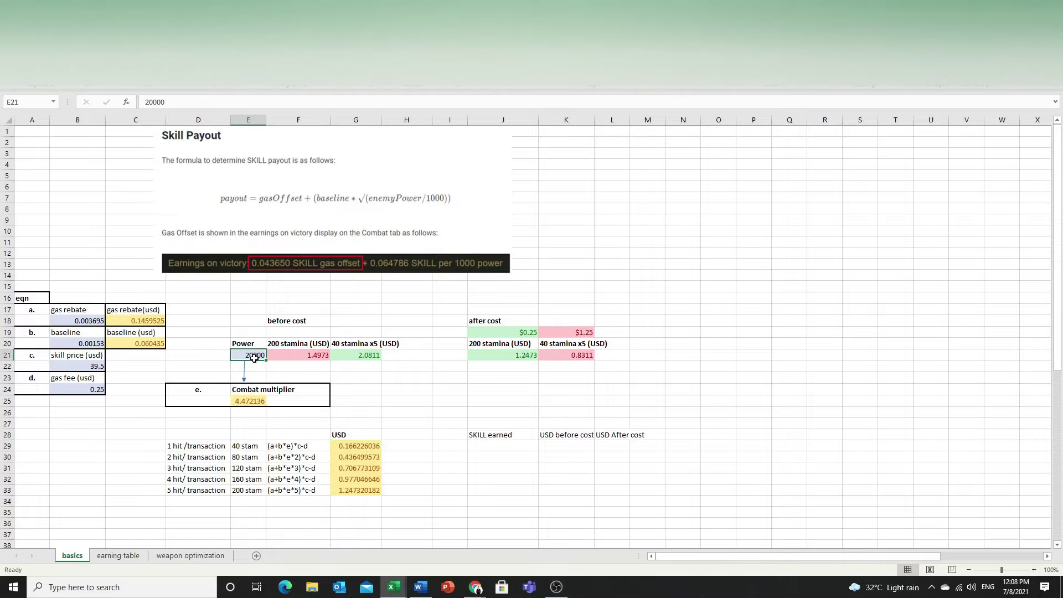
type("100")
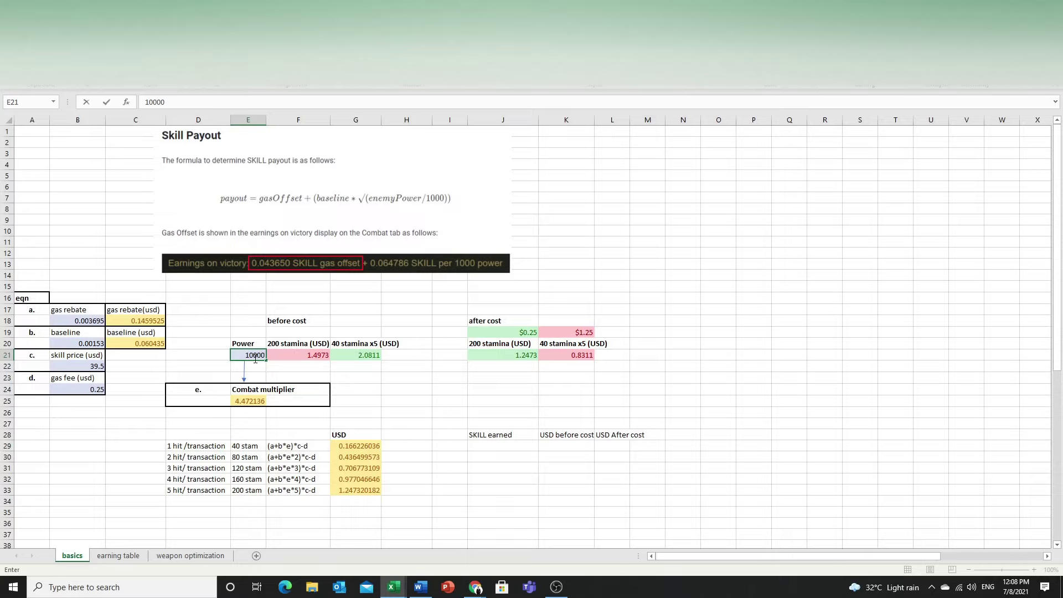
type("00")
left_click(364, 381)
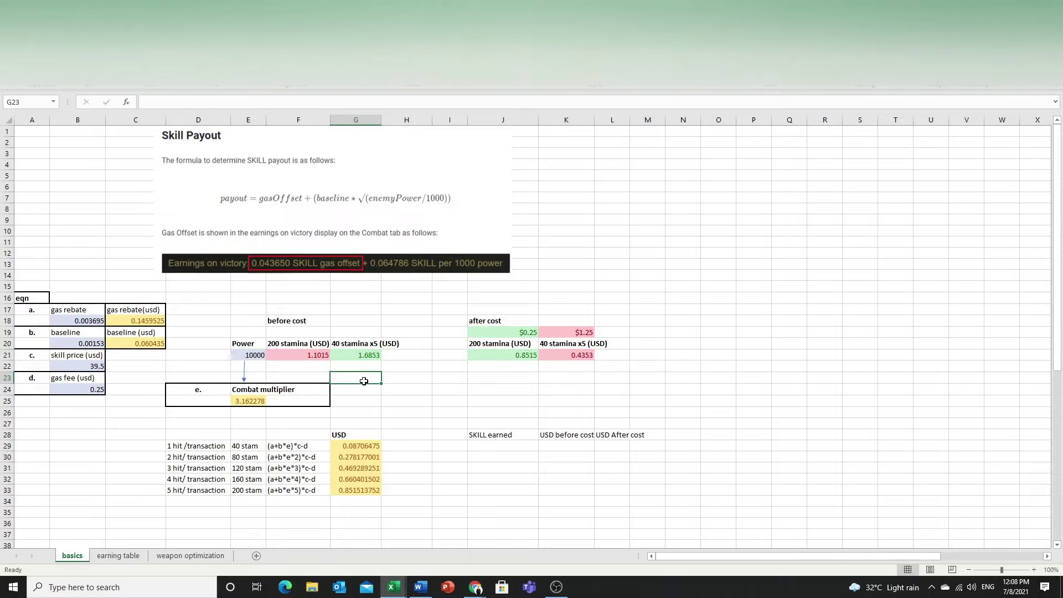
Step: Enter the formula =G29*5 in H29 to total five separate 40-stamina fights
left_click(360, 446)
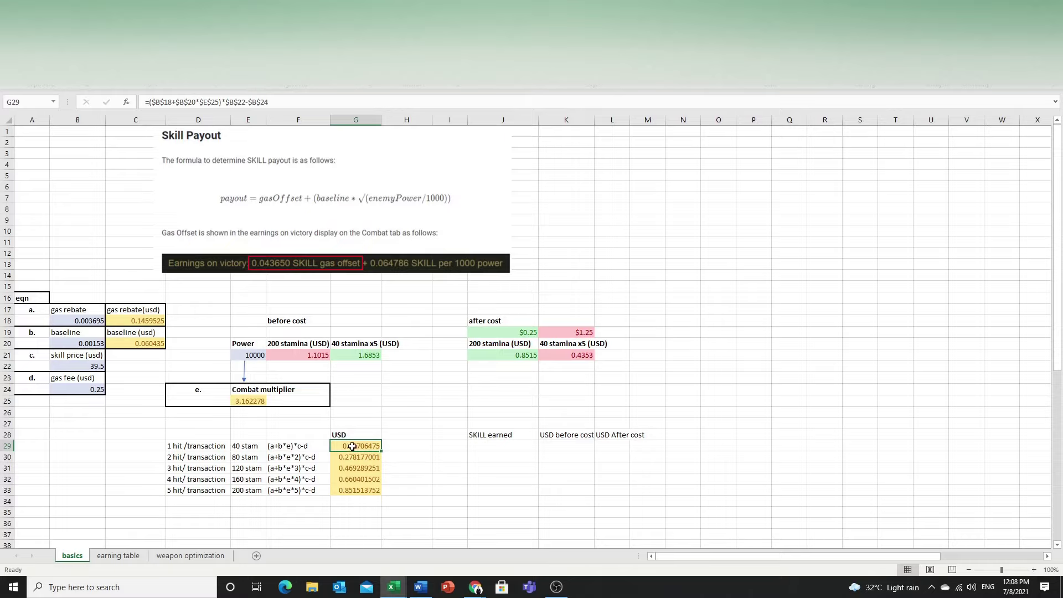
left_click(399, 444)
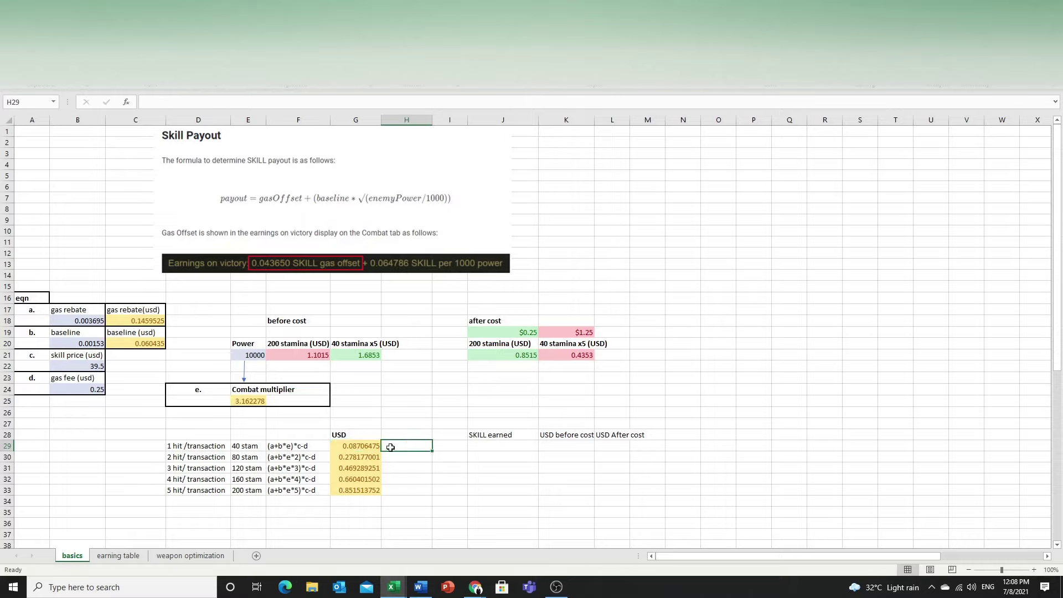
type("=")
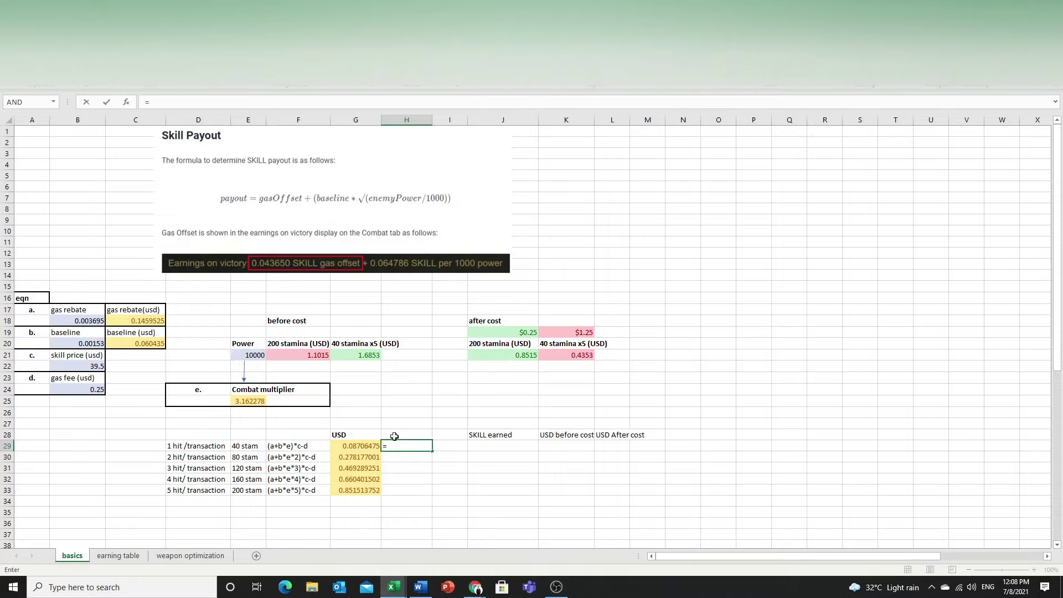
left_click(371, 444)
type("*5")
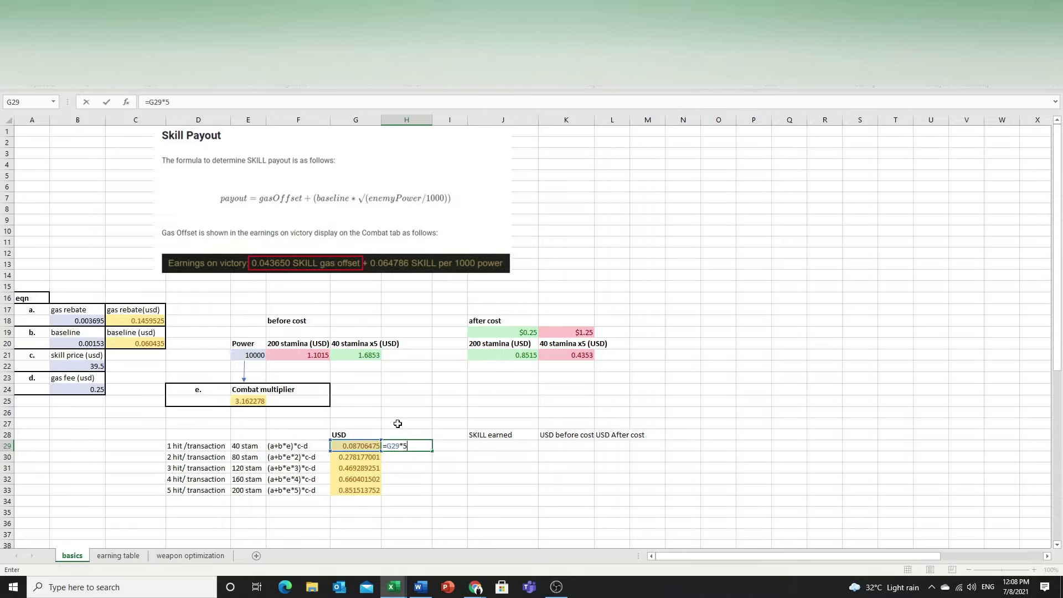
key("Return")
left_click(415, 445)
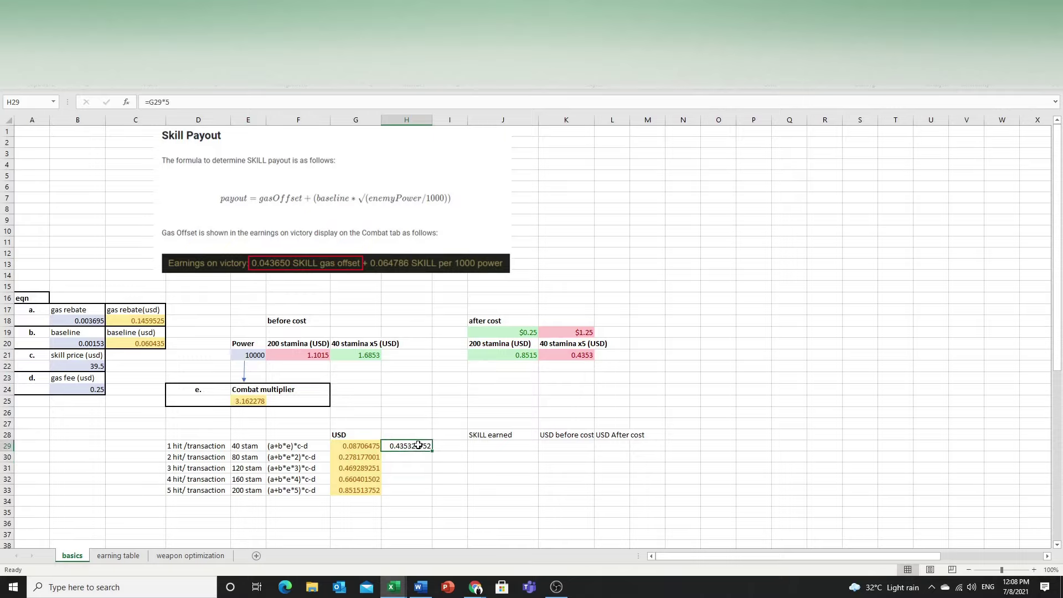
Step: Compare the total for five separate 40-stamina fights in H29 with the single 200-stamina payout in row 33
left_click(245, 358)
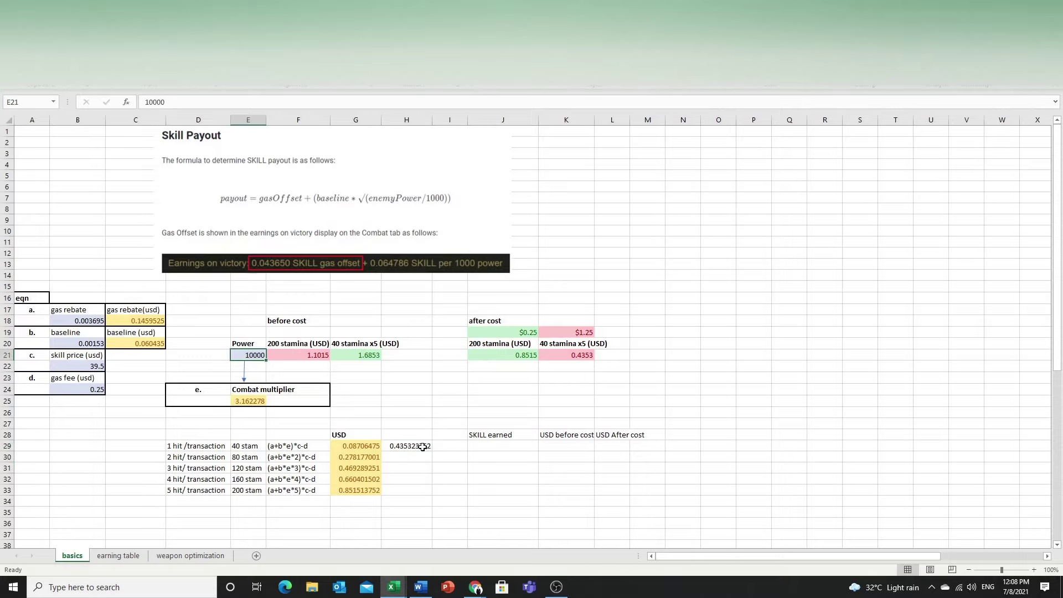
left_click(422, 446)
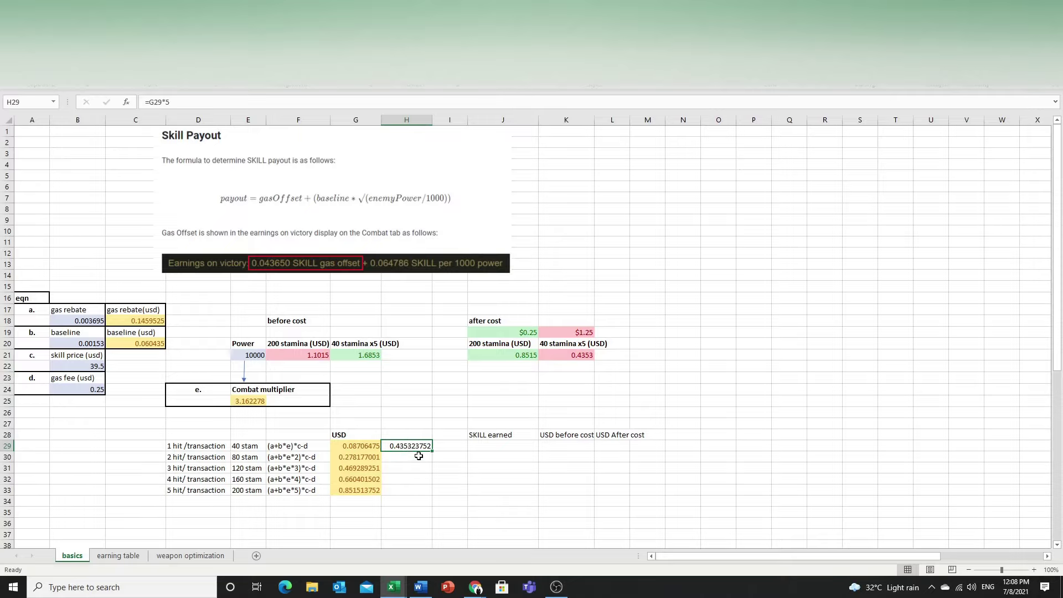
left_click(410, 490)
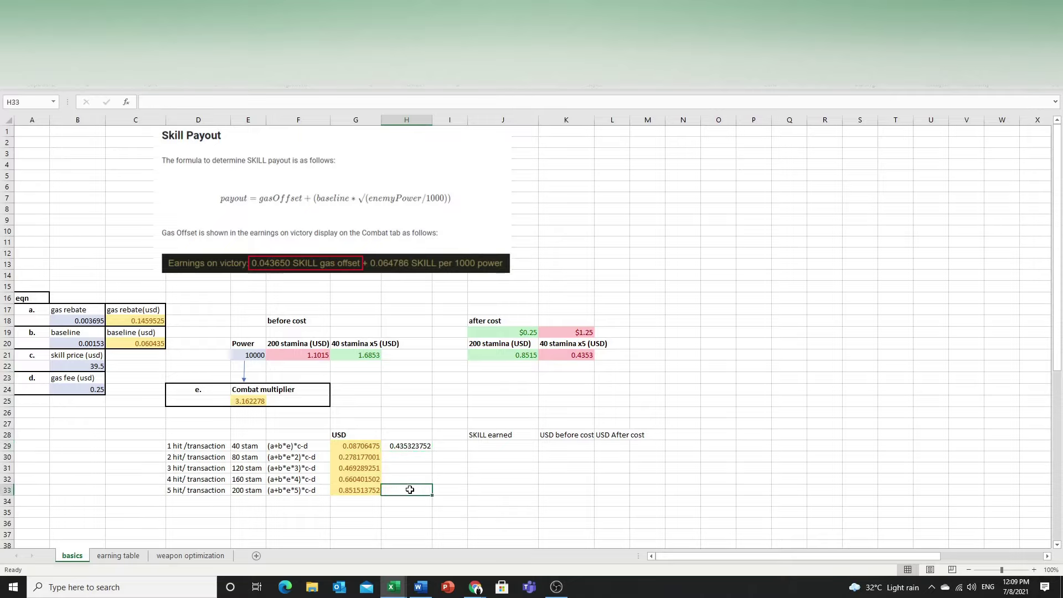
left_click(367, 491)
left_click_drag(185, 490, 352, 493)
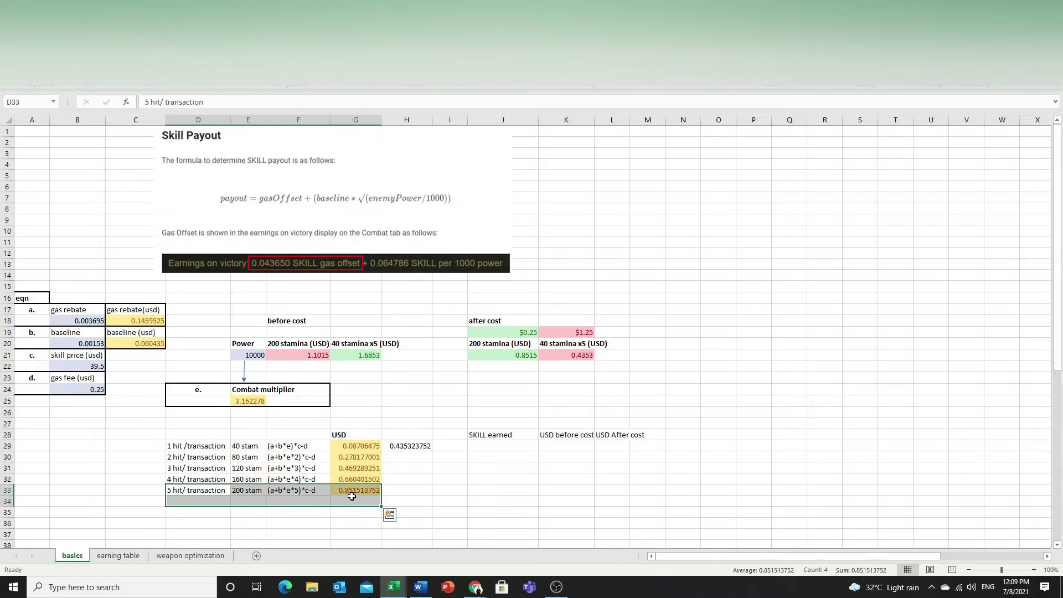
left_click(352, 495)
left_click_drag(201, 487, 354, 490)
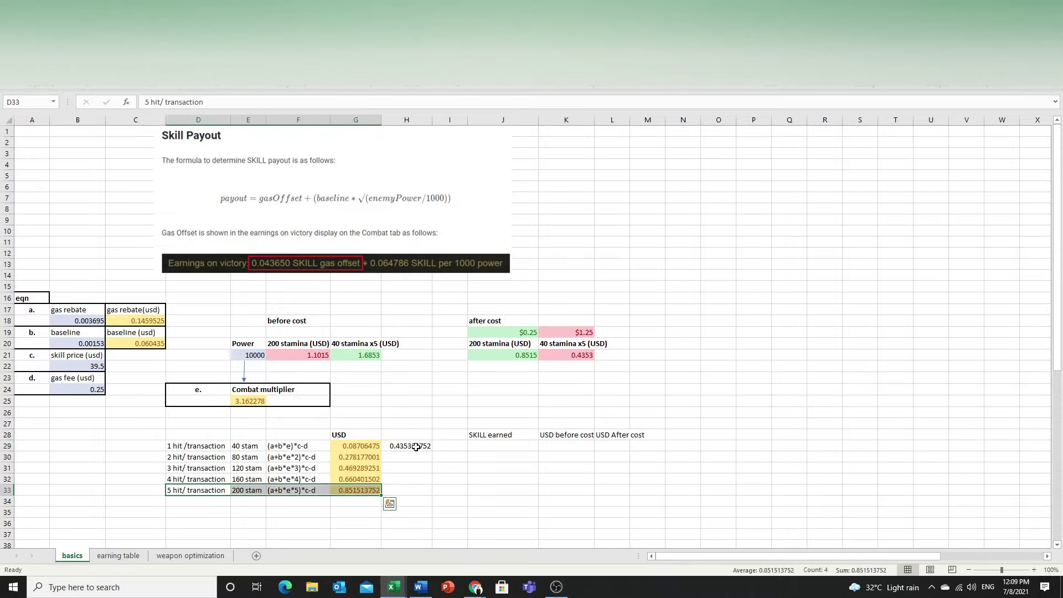
left_click(366, 490)
left_click(419, 446)
left_click(368, 490)
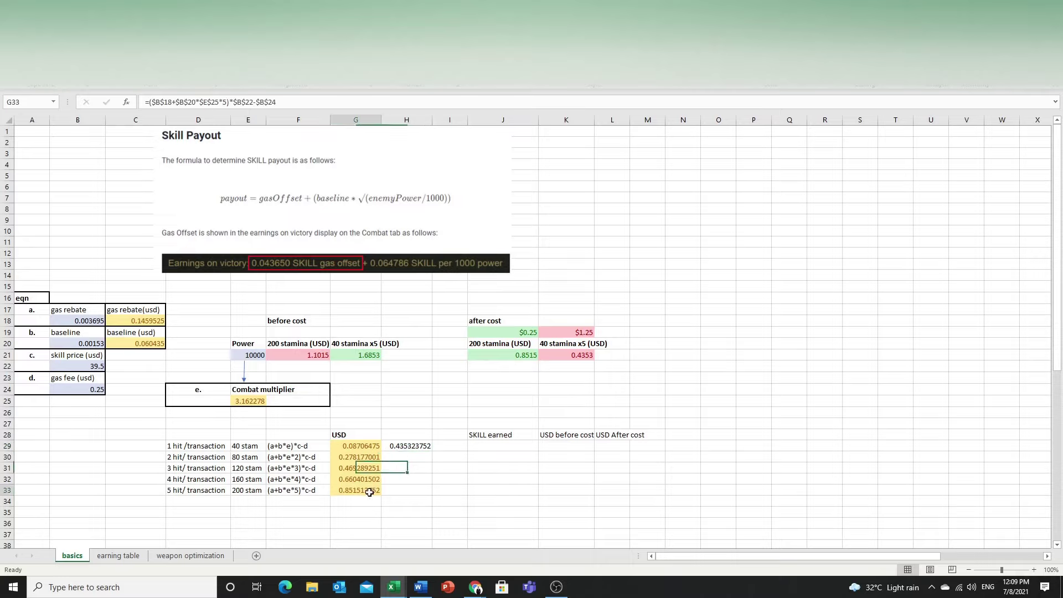
left_click(411, 447)
left_click(368, 489)
left_click(422, 443)
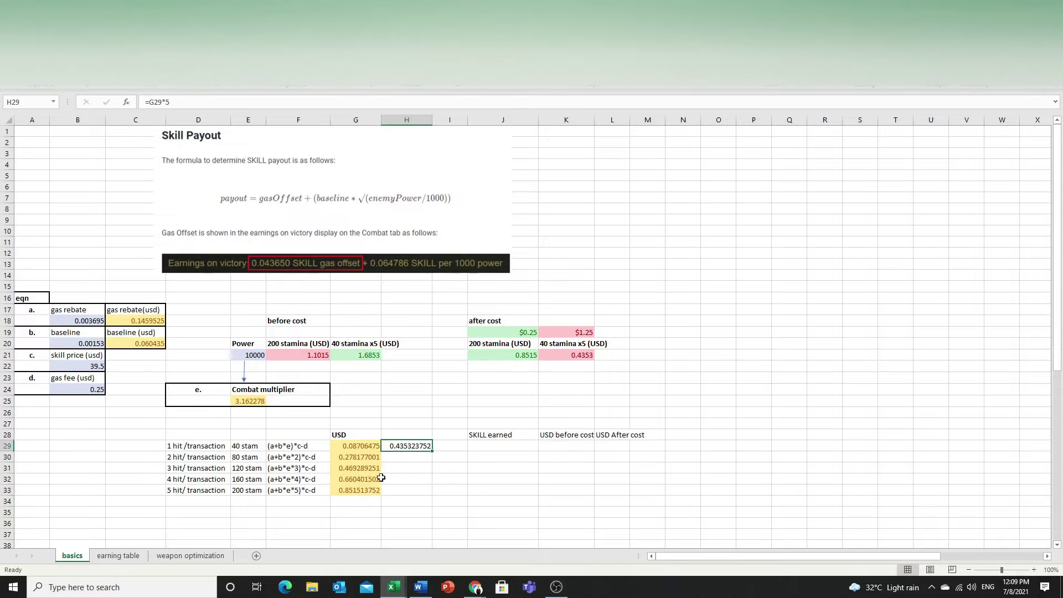
left_click_drag(374, 479, 370, 489)
left_click(371, 489)
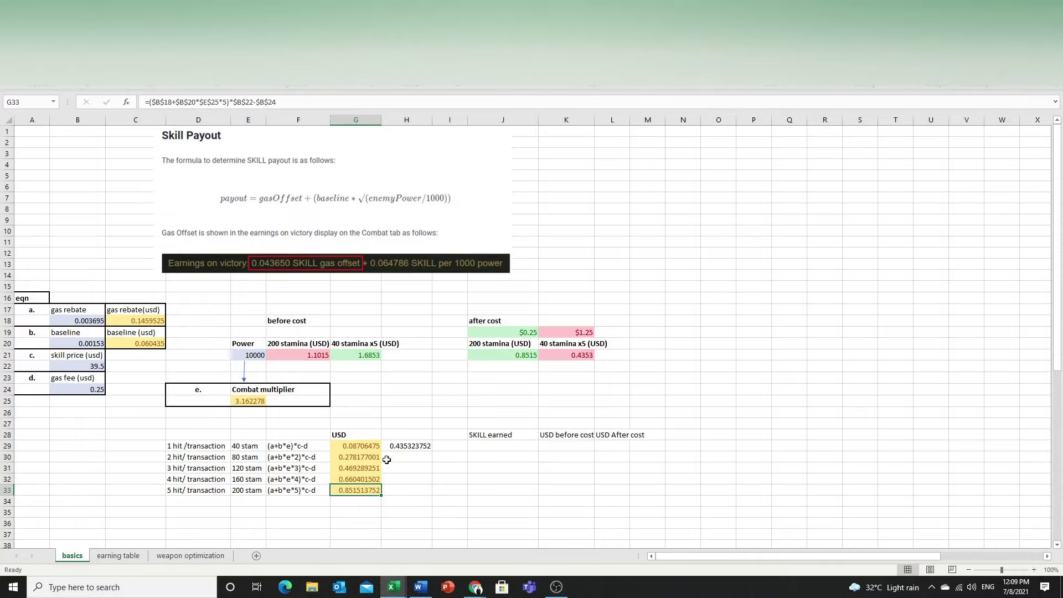
Step: Examine the after-cost payouts and costs in J19:K21, and compare the gas fee in B24 with the USD gas rebate in C18
left_click(503, 355)
left_click(501, 343)
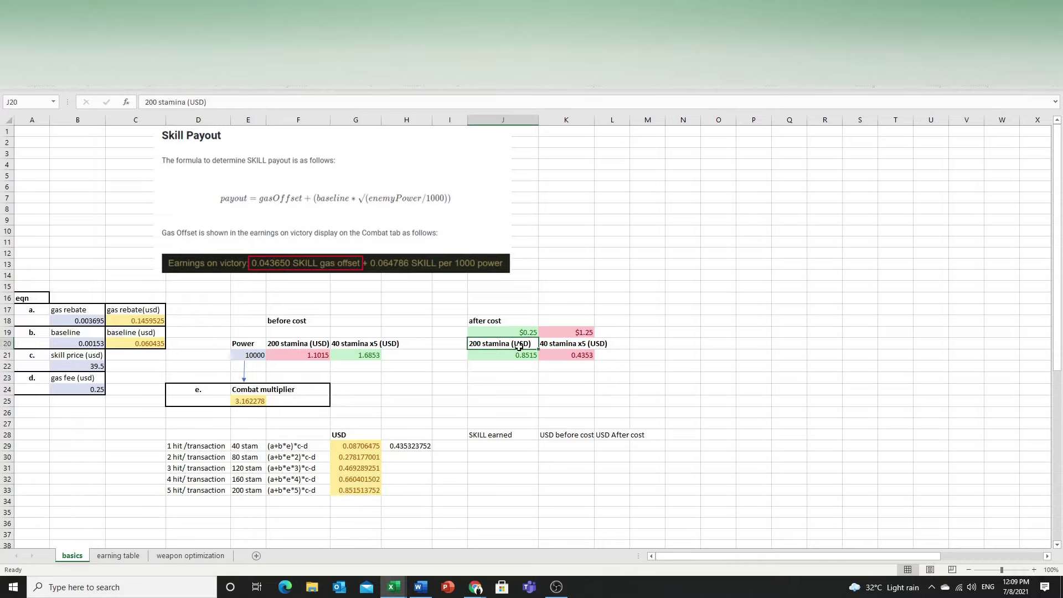
left_click_drag(518, 332, 594, 333)
left_click(643, 333)
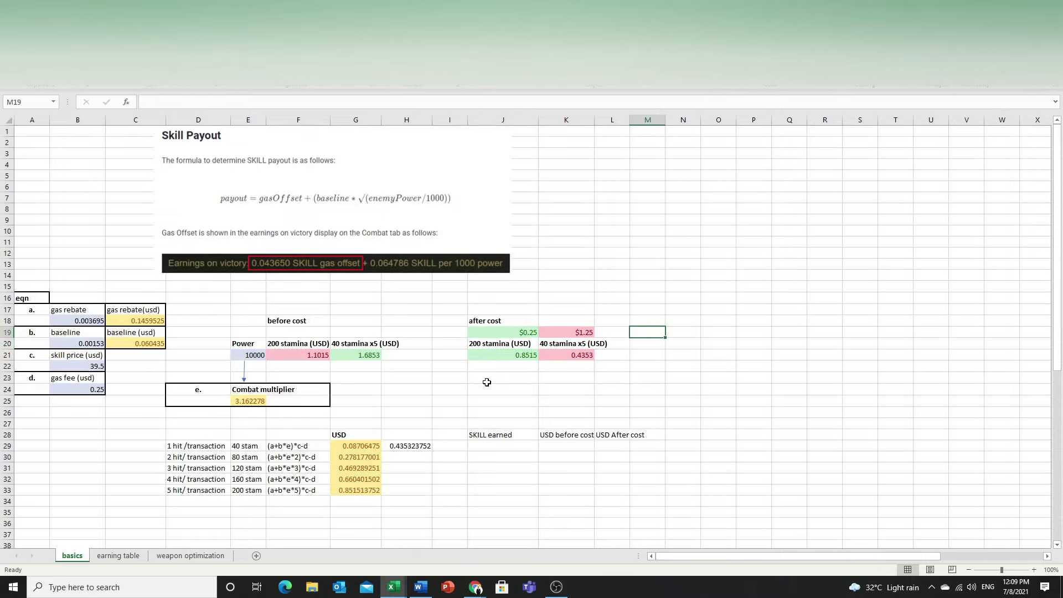
left_click(92, 393)
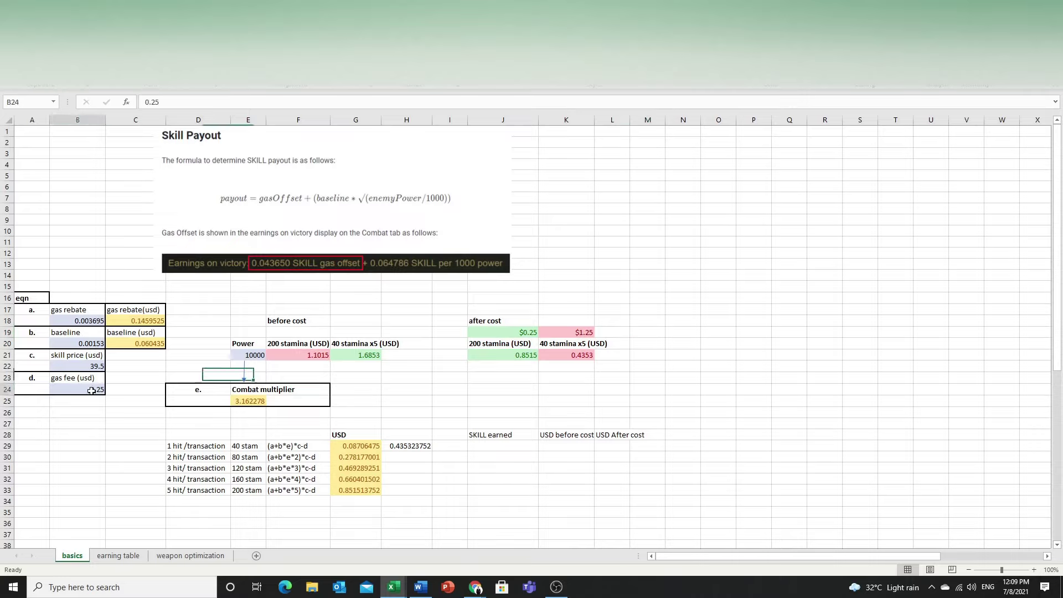
left_click(149, 322)
left_click(88, 392)
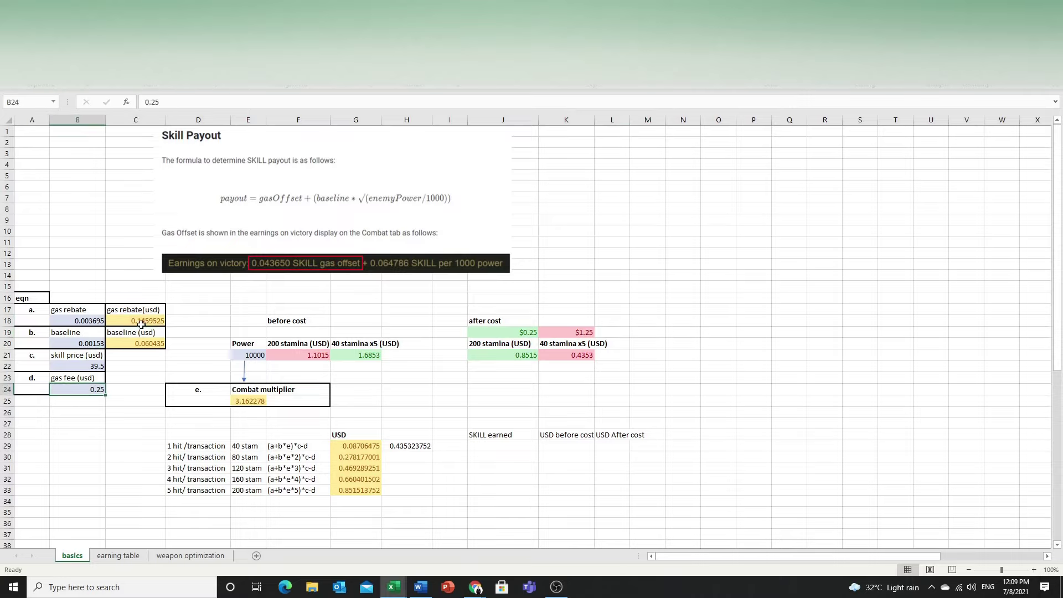
left_click(142, 322)
Step: Recheck the 5 hit/transaction payout in G33 against the multiplied single-hit payout in H29
left_click(375, 489)
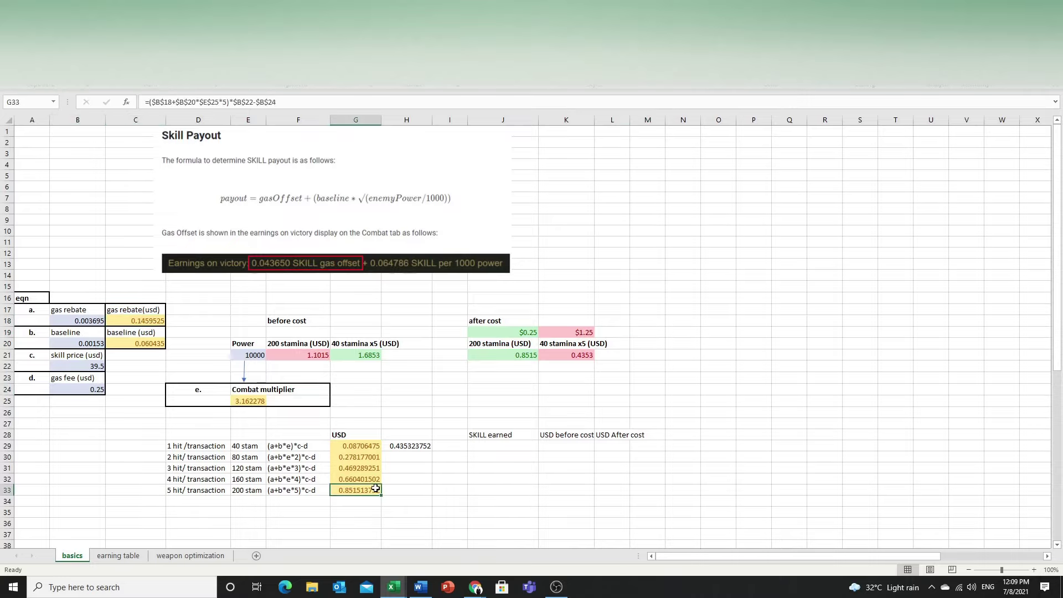
left_click(413, 449)
left_click(355, 488)
left_click_drag(196, 490, 350, 491)
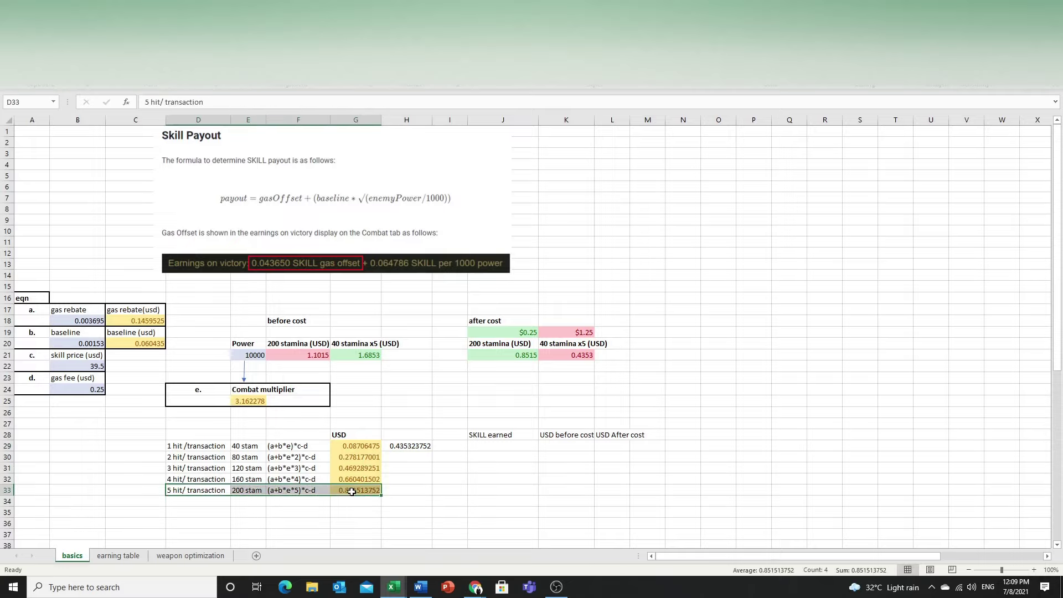
left_click(414, 473)
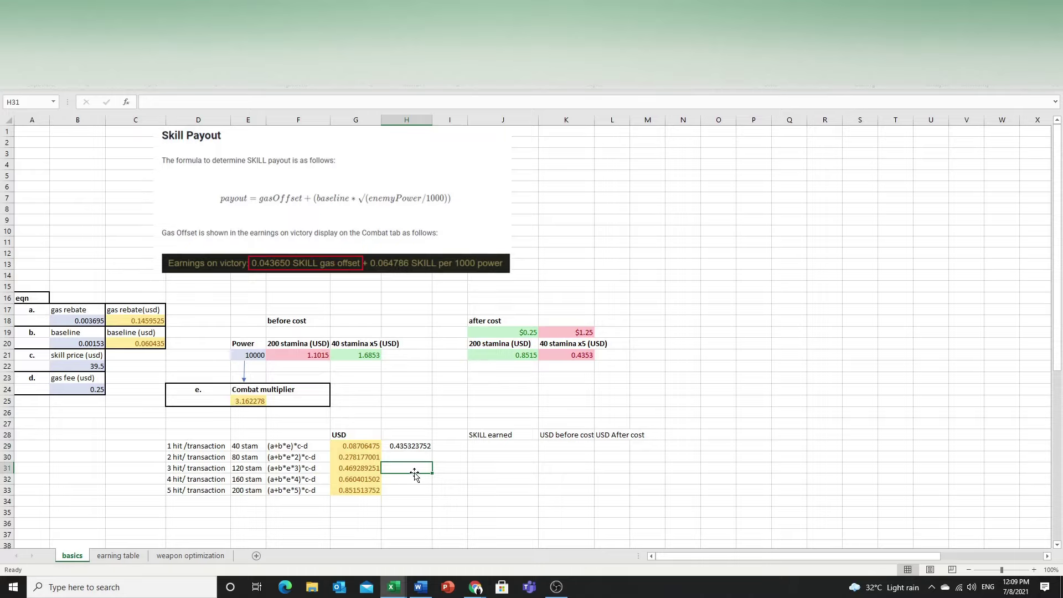
Step: Check the power input in E21 and view the weapon optimization sheet before returning to the basics sheet
left_click(248, 355)
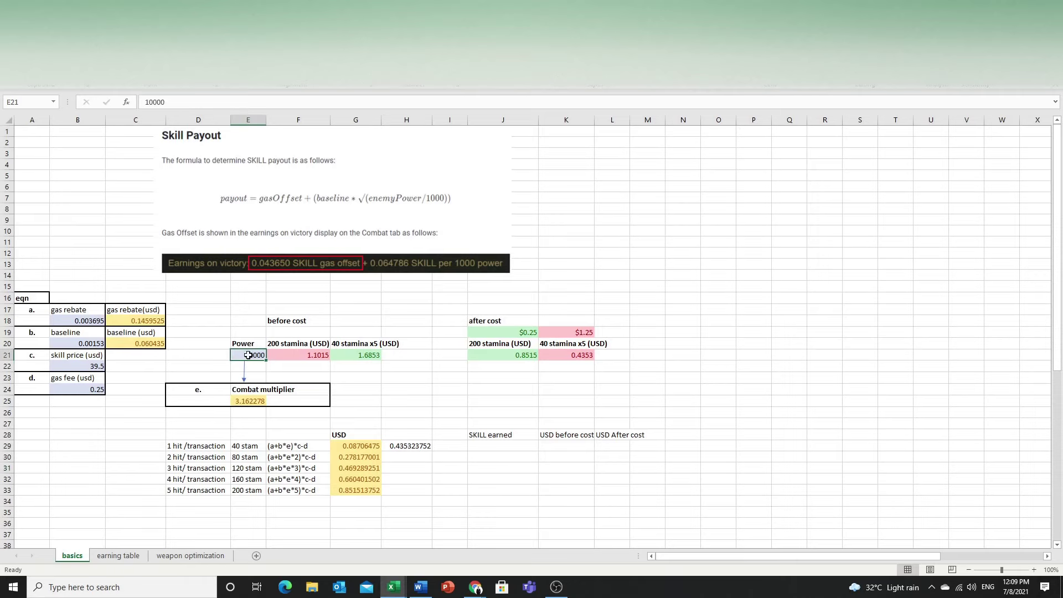
left_click(205, 555)
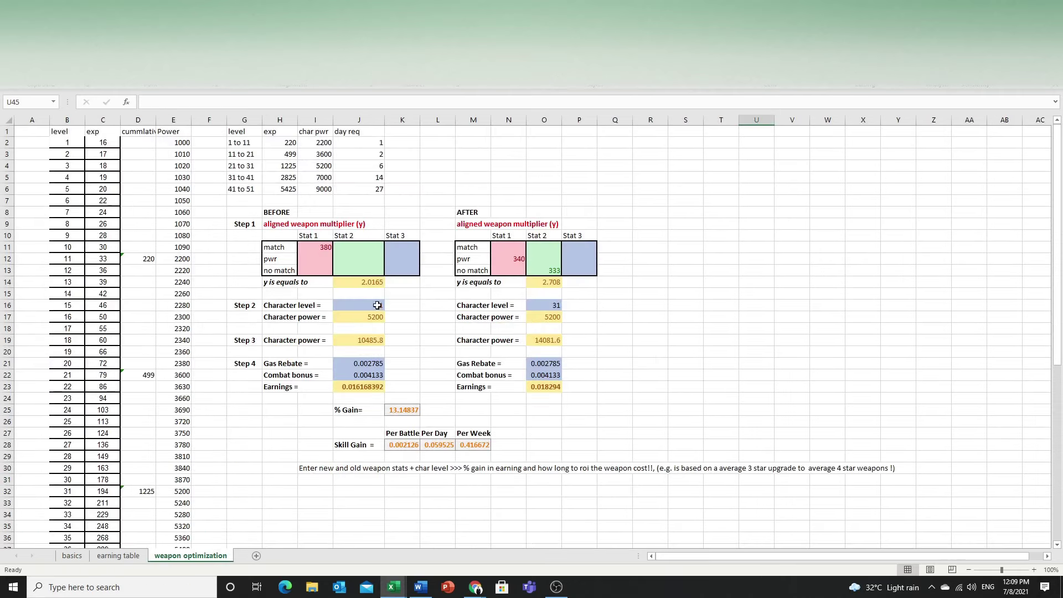
left_click(86, 557)
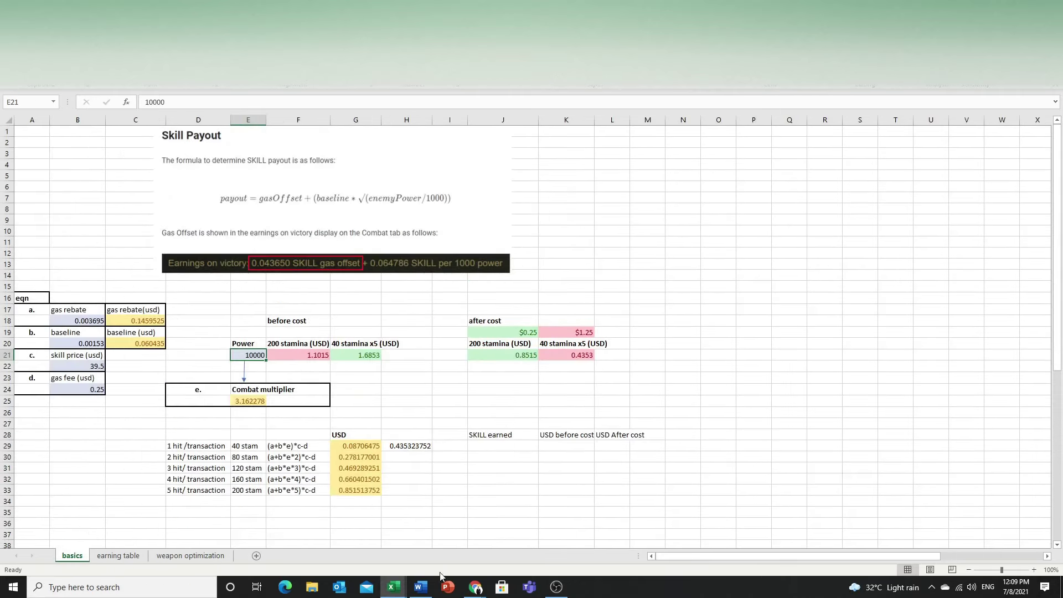
Step: Switch to the CryptoBlades game in the browser and close the Earnings Calculator
mouse_move(467, 576)
left_click(494, 540)
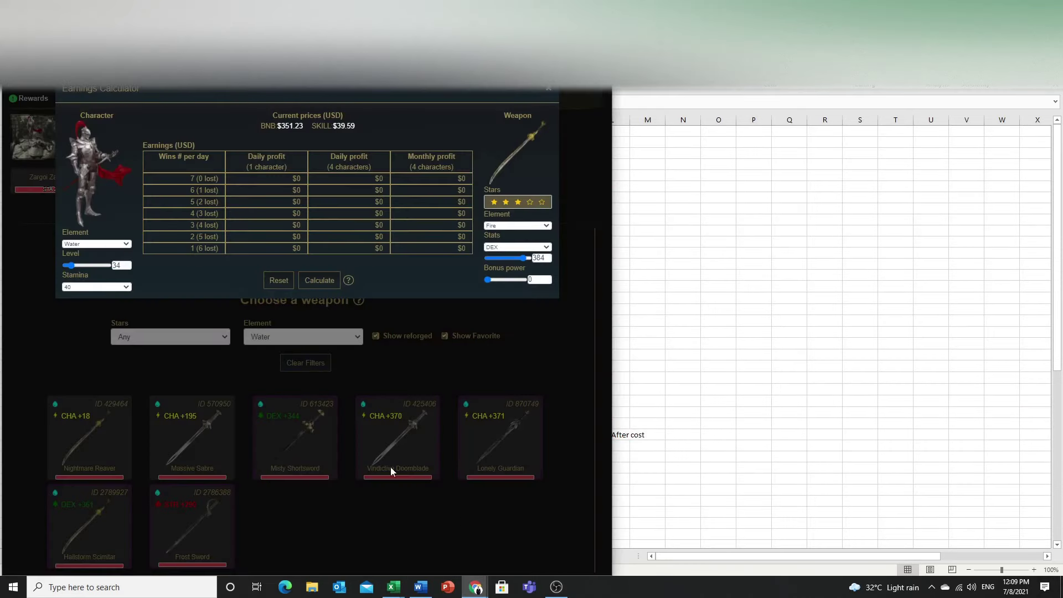
left_click(411, 353)
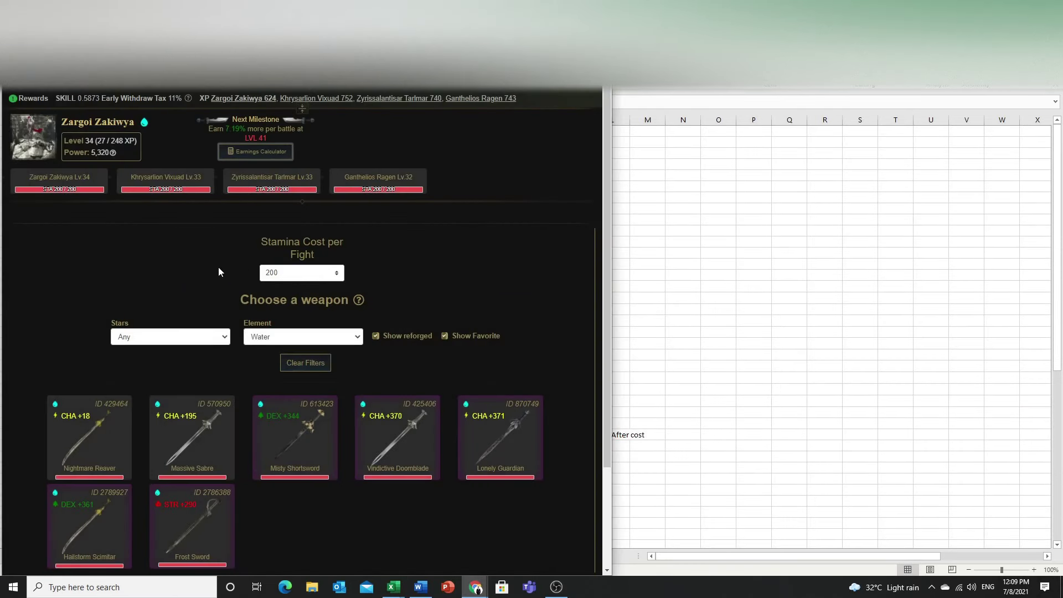
Step: Choose the Lonely Guardian weapon for the level 34 character and examine the power and XP of the available enemies
mouse_move(78, 194)
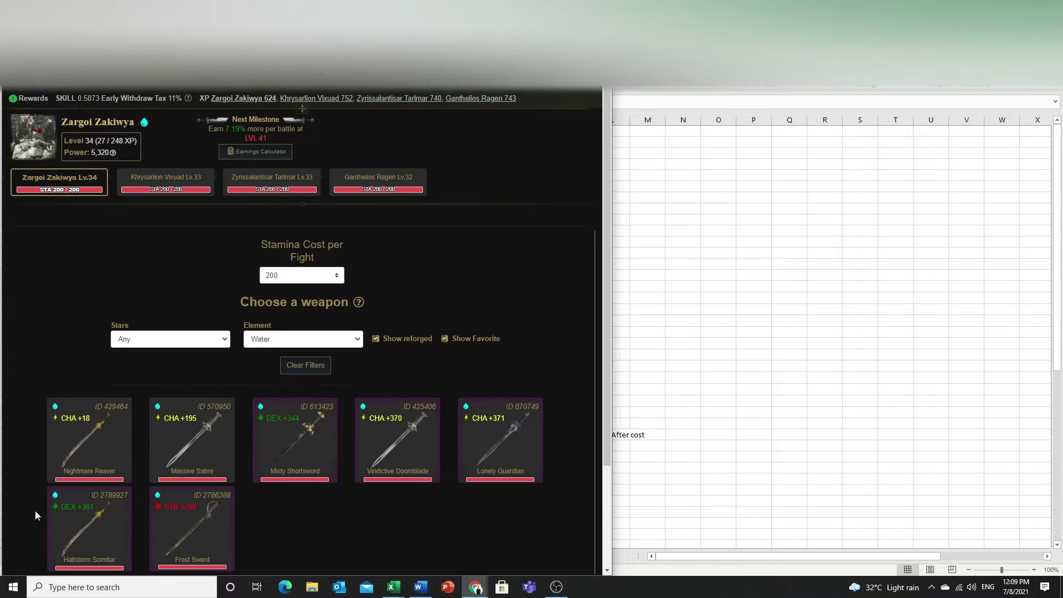
mouse_move(78, 522)
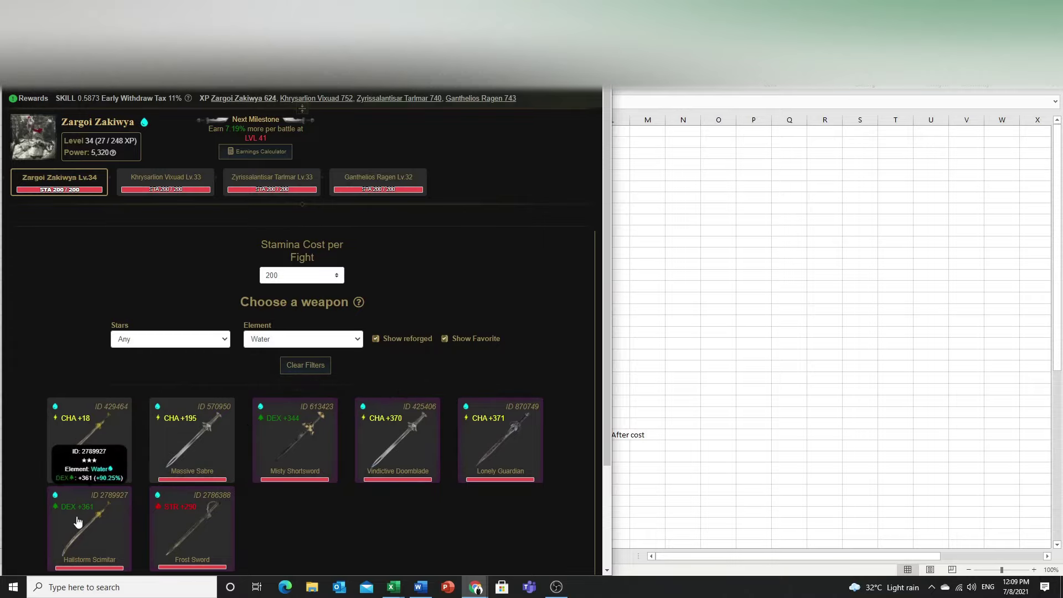
left_click(506, 427)
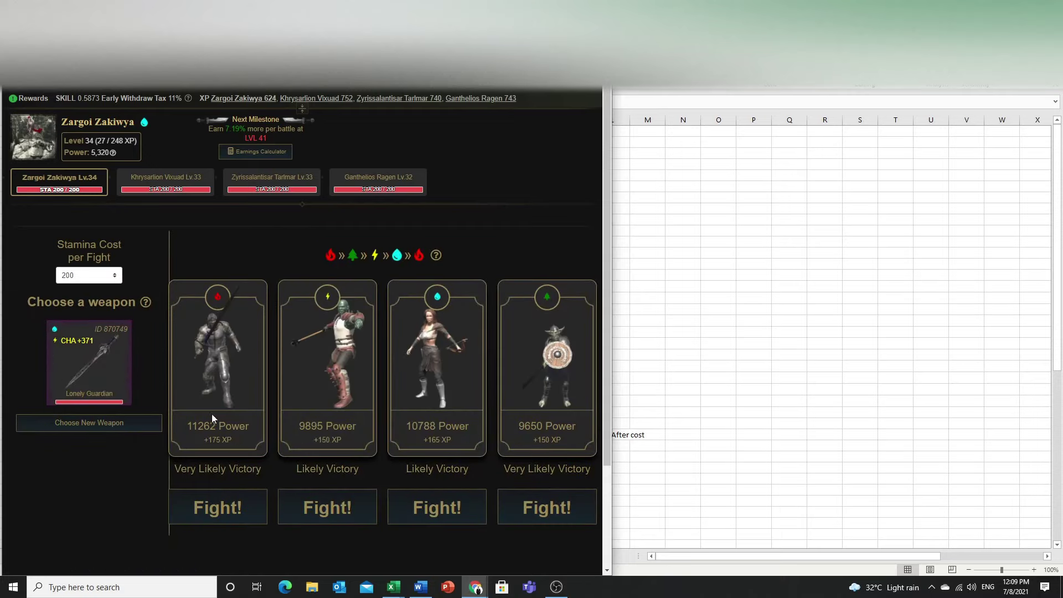
left_click_drag(172, 437, 540, 439)
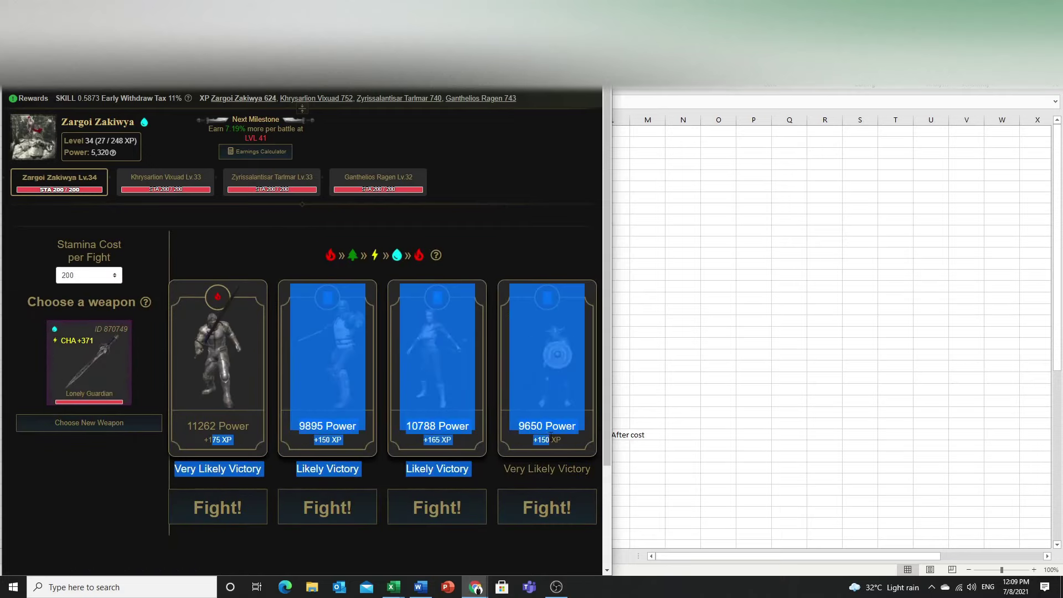
left_click(545, 439)
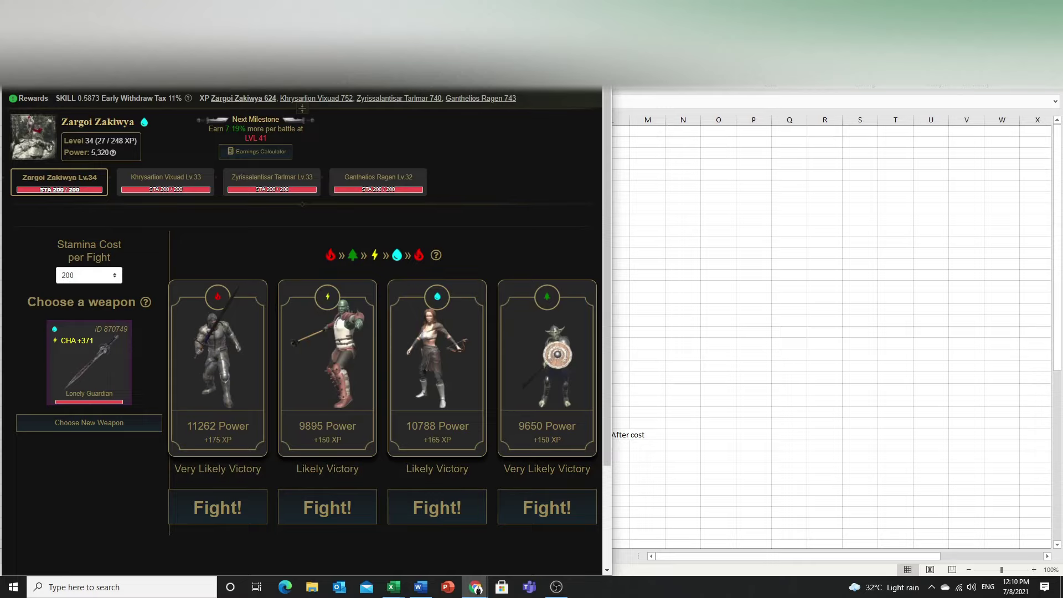
Step: Switch the MetaMask wallet to the q2 account and close the wallet window
key("alt+shift+m")
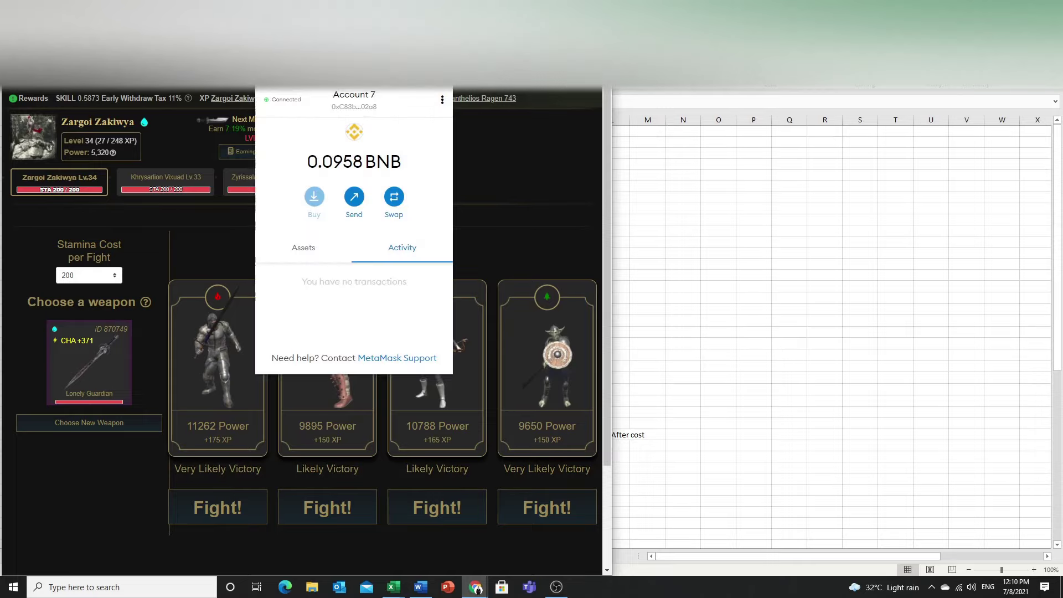
left_click(435, 77)
scroll(427, 224, "down", 10)
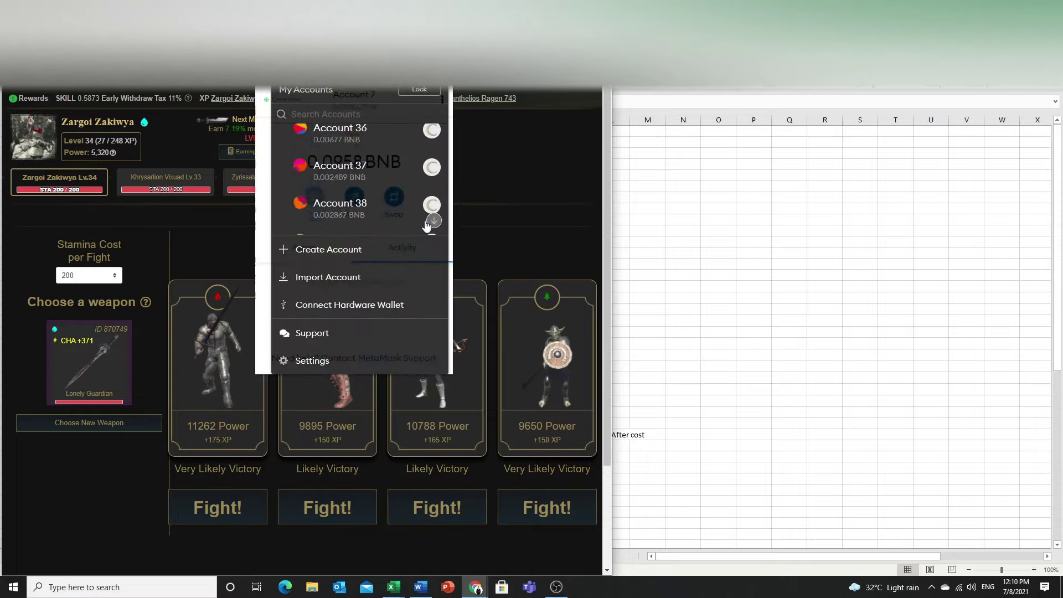
scroll(388, 210, "down", 5)
left_click(354, 182)
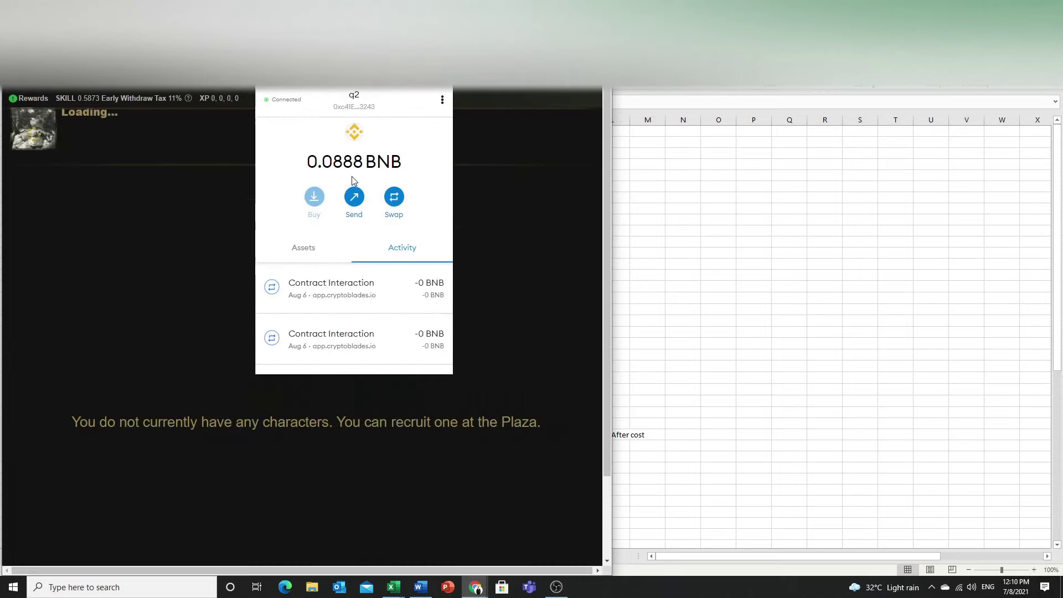
left_click(506, 198)
Step: Filter the weapon list by the Lightning element after trying the Fire element
left_click(311, 338)
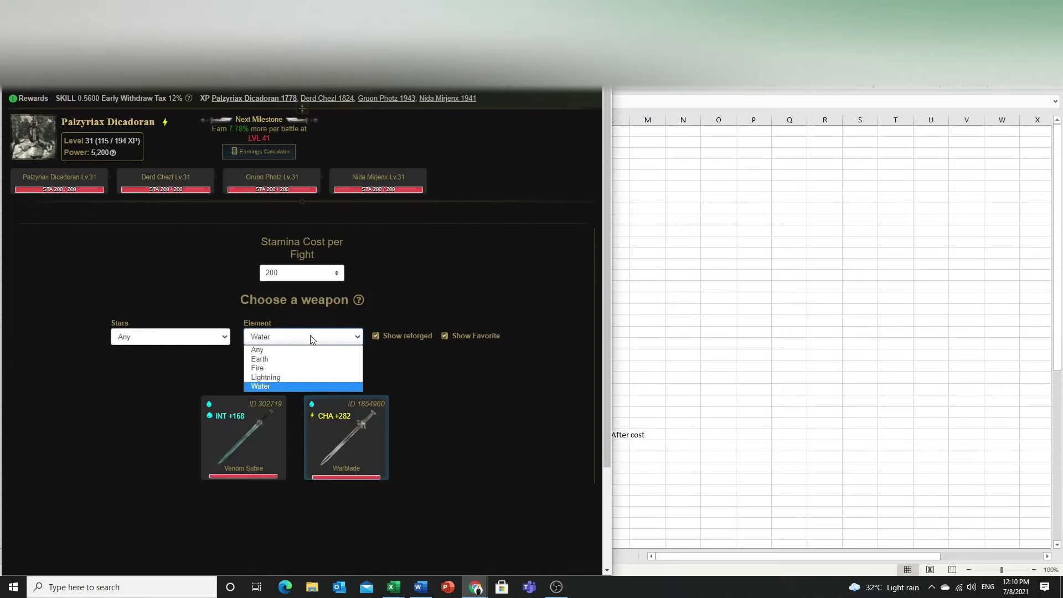
left_click(304, 368)
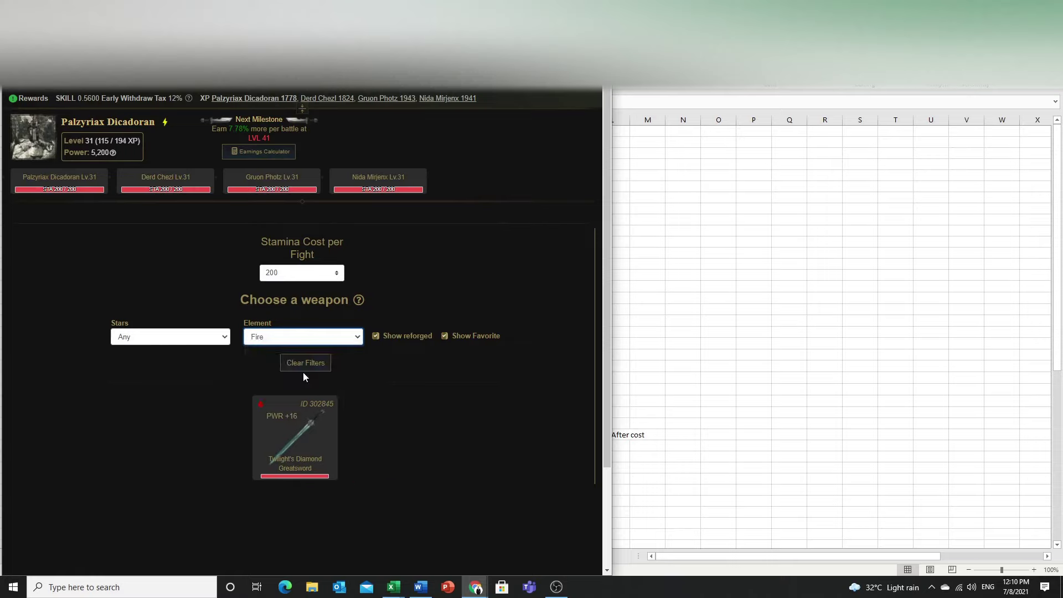
left_click(303, 337)
left_click(303, 377)
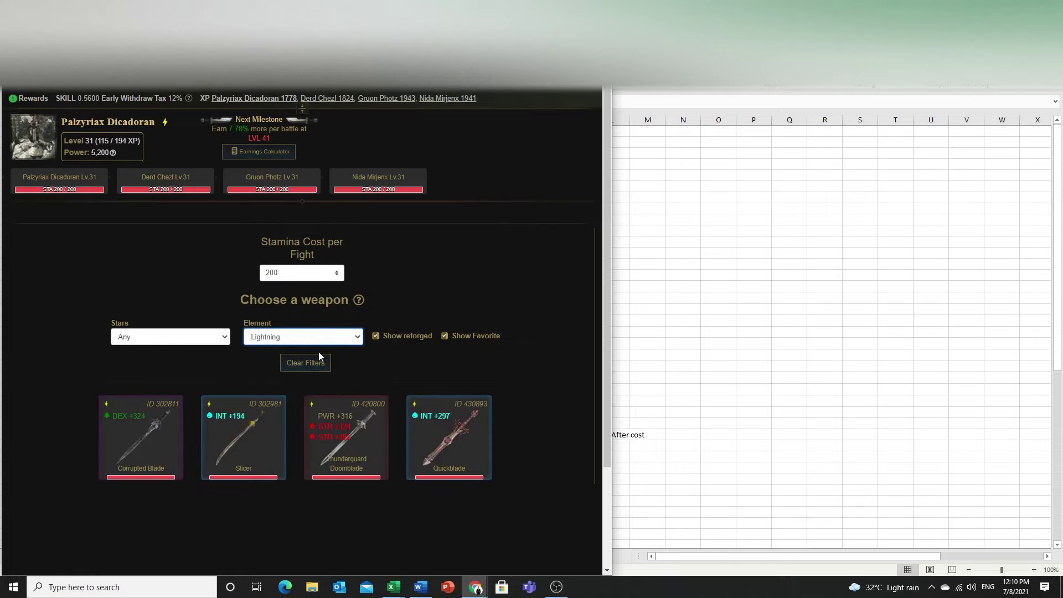
Step: Choose the PWR +316 Doomblade and fight the 18586 power enemy at 200 stamina, approving the transaction at gas price 5
left_click(345, 429)
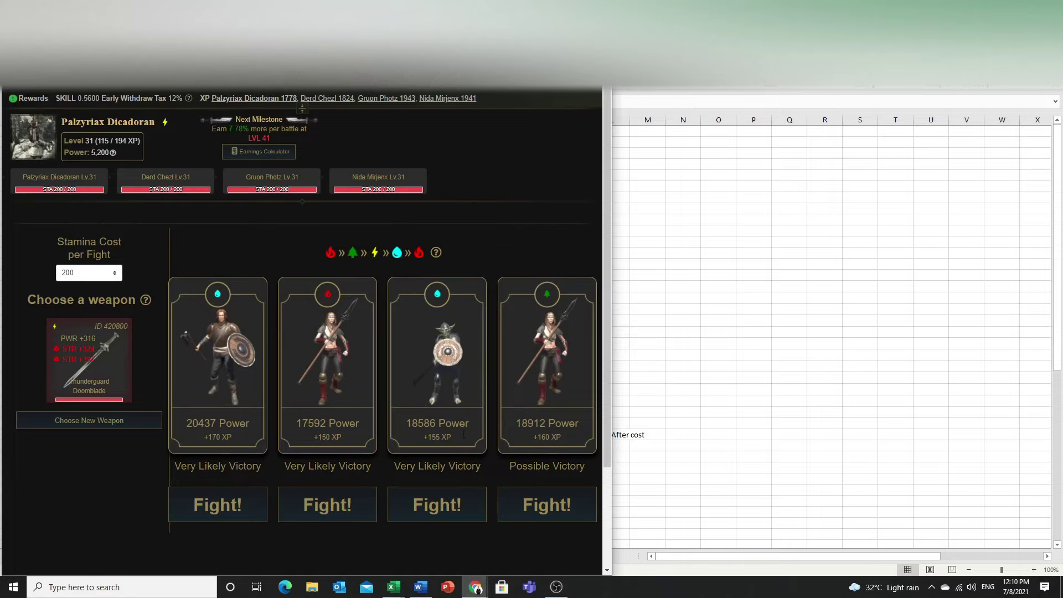
left_click(441, 504)
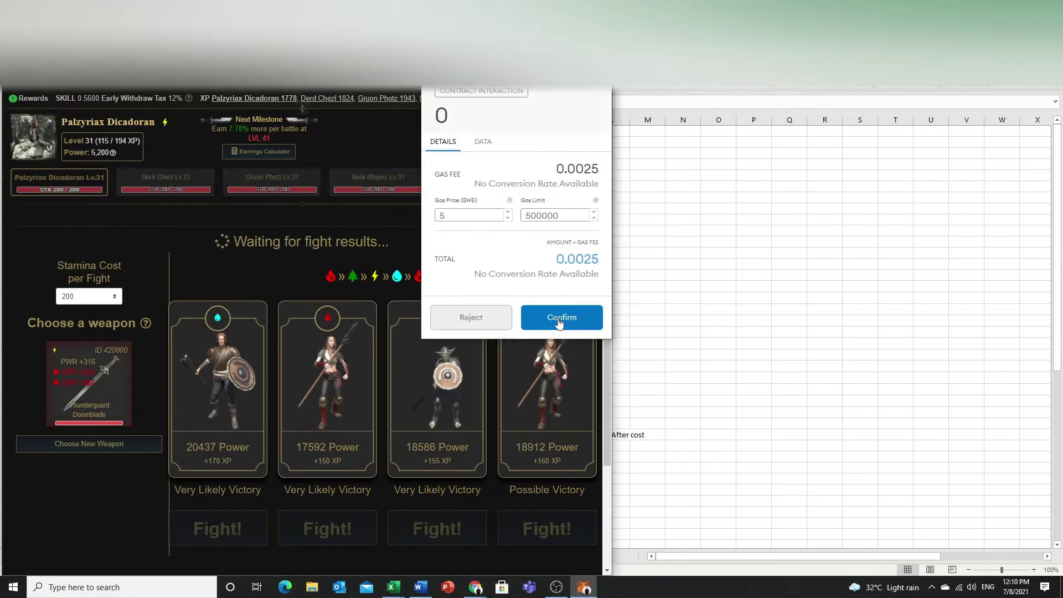
left_click(559, 321)
Step: Switch to the Excel workbook and set the power in E21 to the fought enemy's 18586
left_click(743, 361)
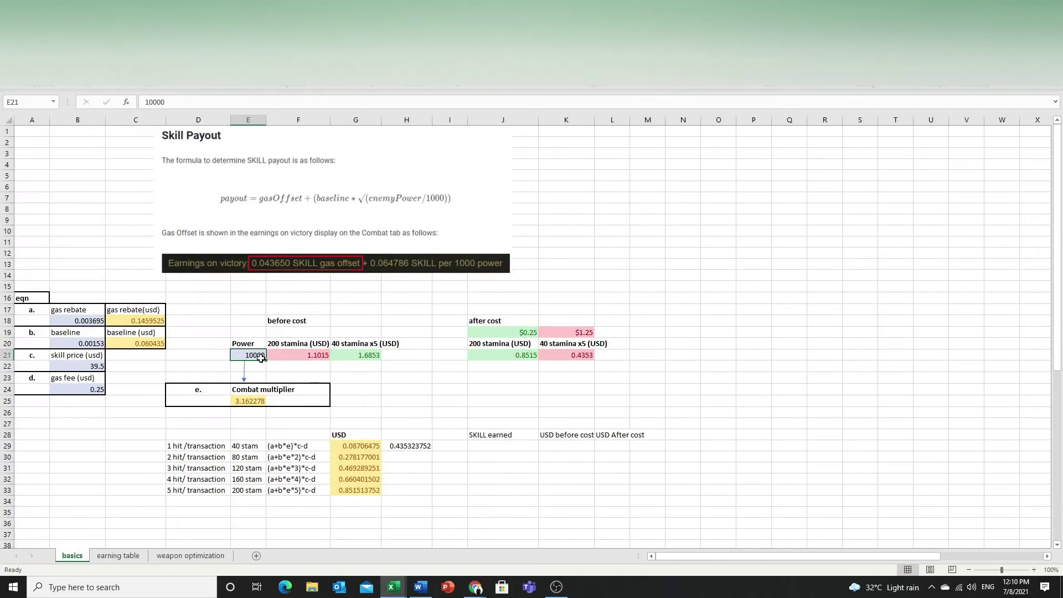
type("18")
key("alt+Tab")
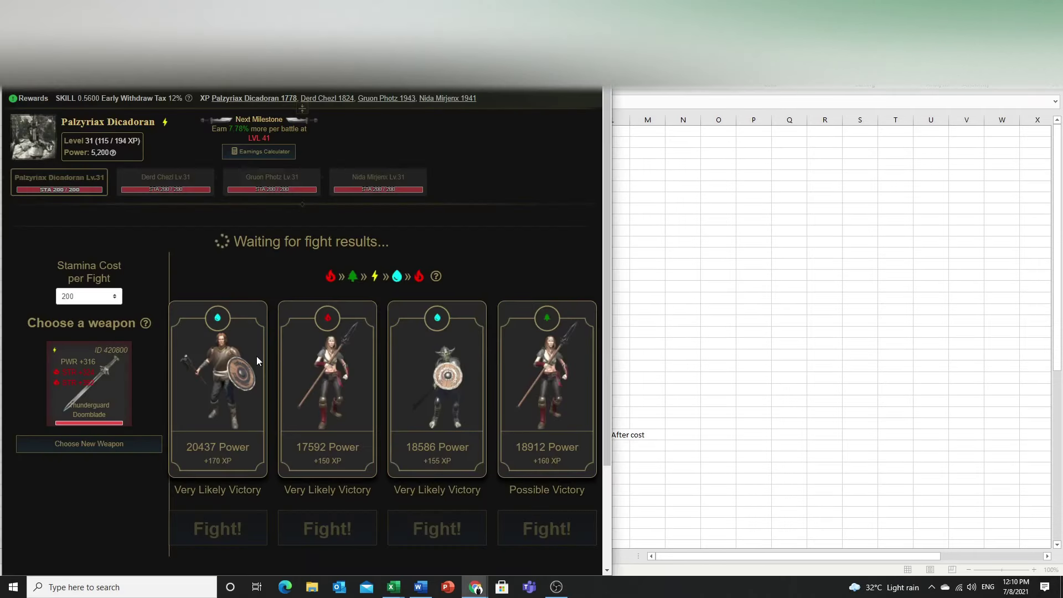
key("alt+Tab")
type("8")
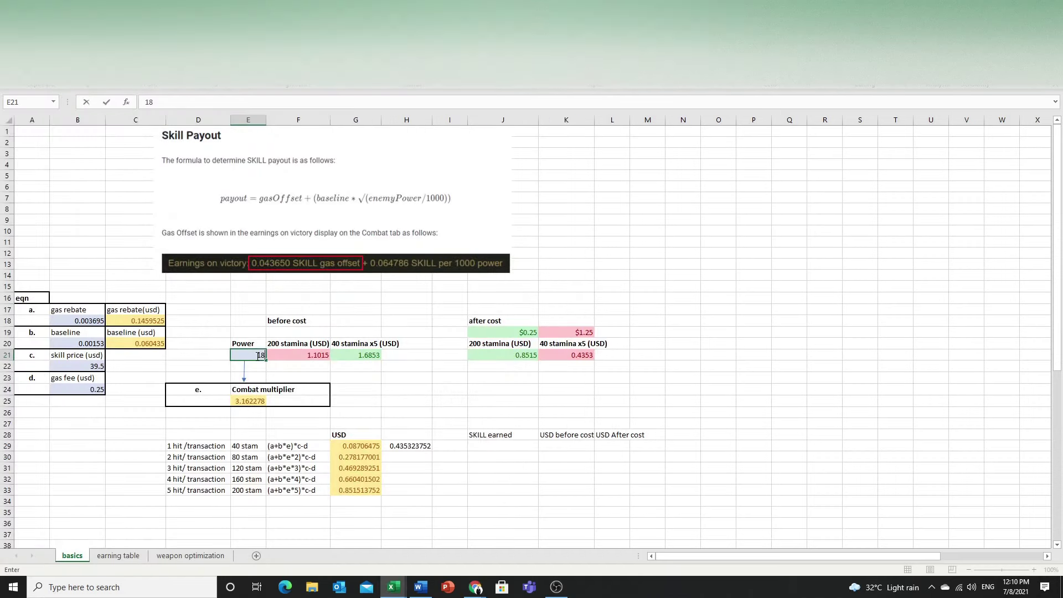
left_click(351, 389)
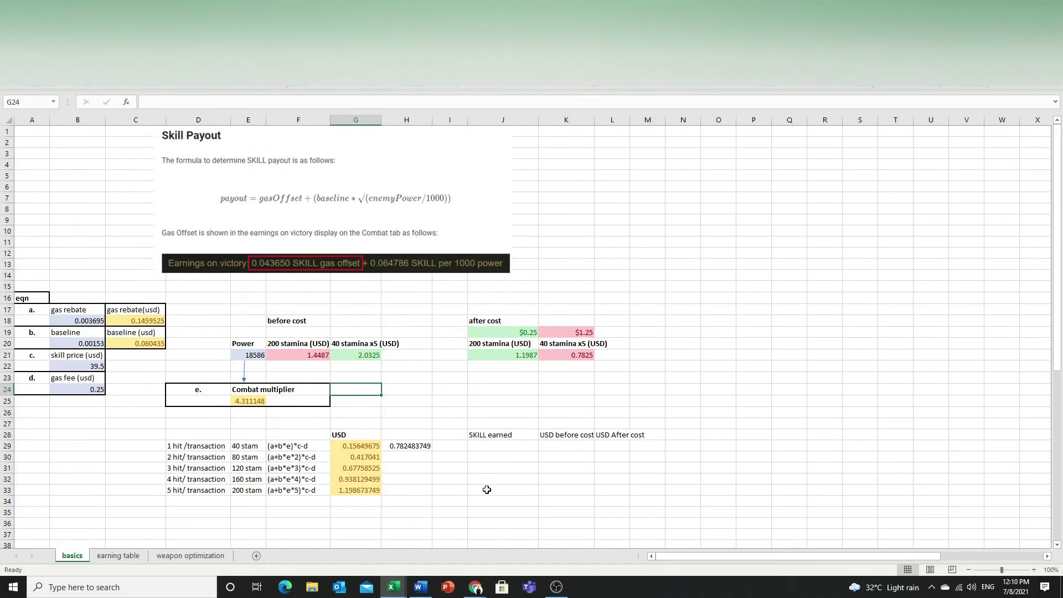
Step: Enter the SKILL earned in the fight, 0.036694, in J33 after reading it from the game's fight results
left_click(490, 491)
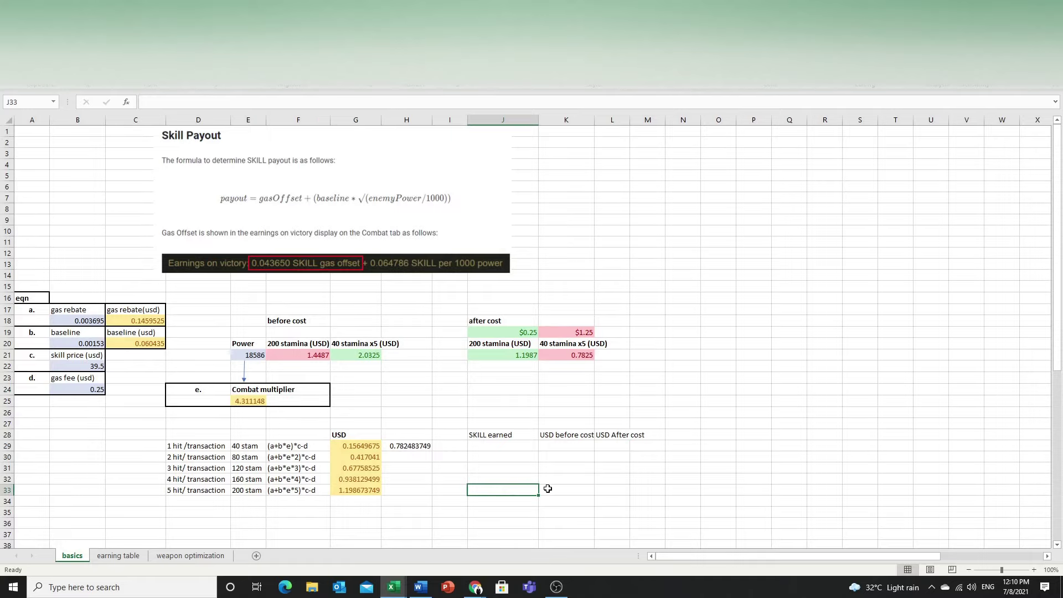
key("alt+Tab")
mouse_move(294, 185)
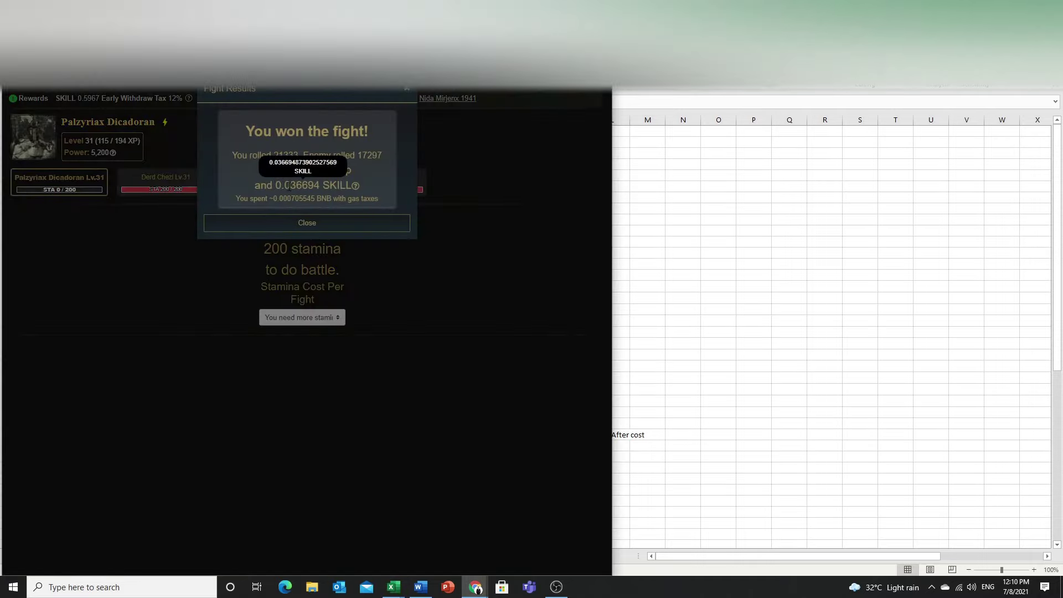
left_click_drag(291, 186, 309, 186)
key("alt+Tab")
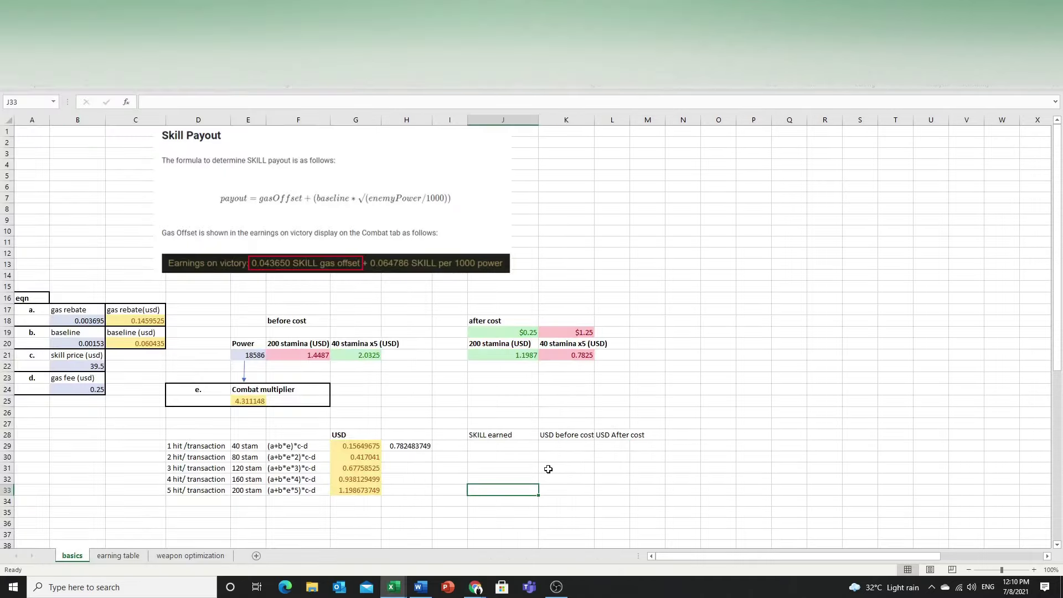
type("0.036694")
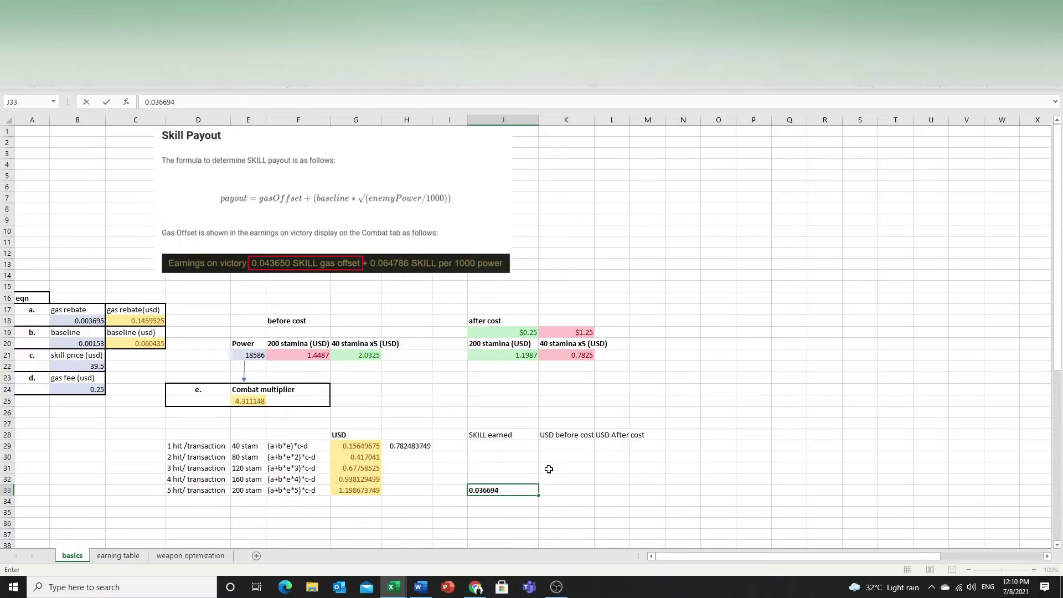
key("Tab")
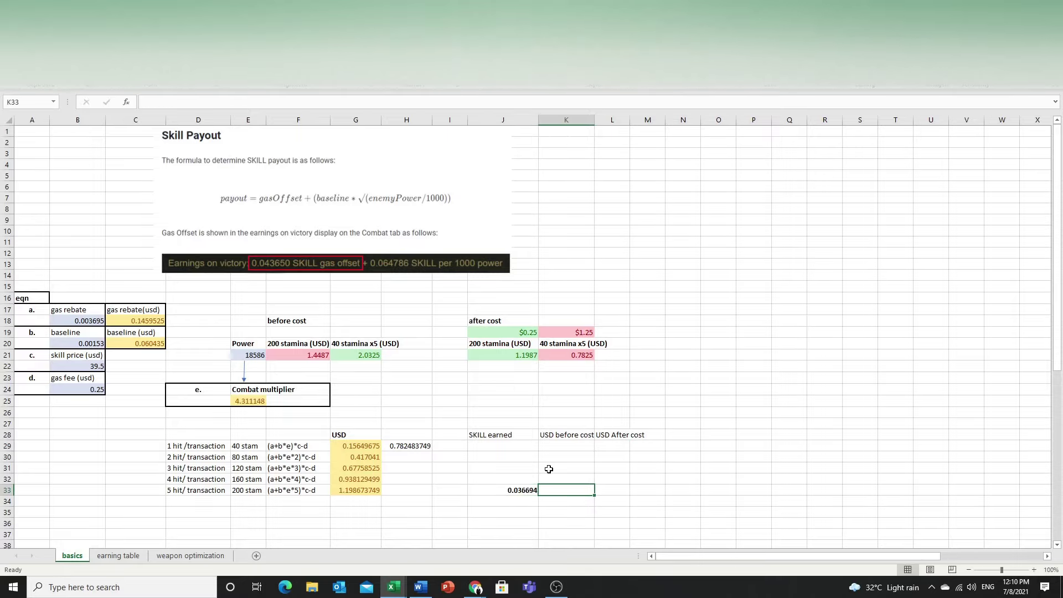
Step: Calculate the USD before cost in K33 by multiplying J33 by the skill price in B22
type("=")
left_click(513, 490)
type("*")
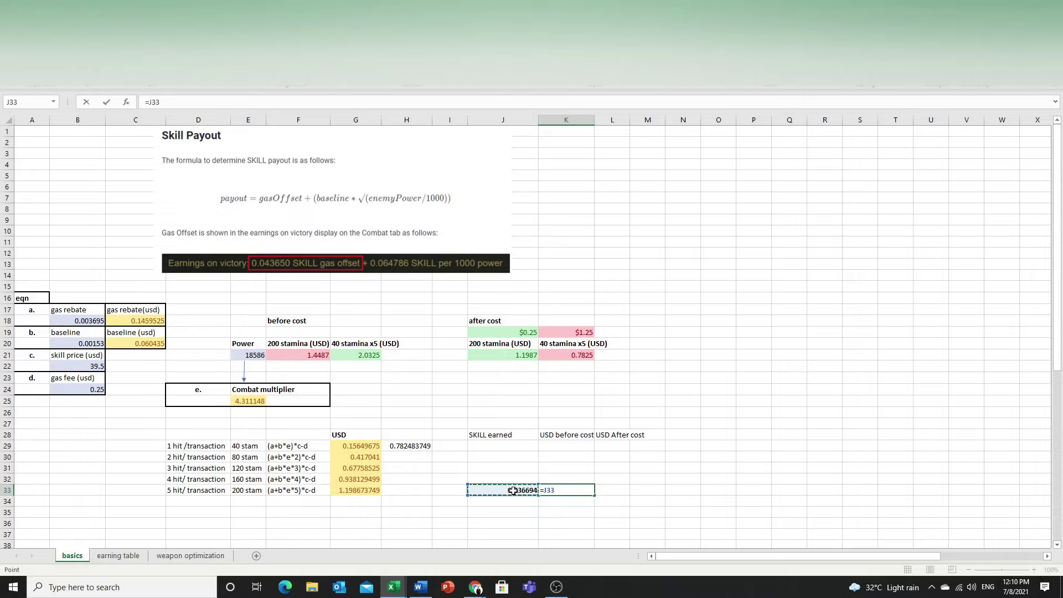
left_click(84, 366)
key("Return")
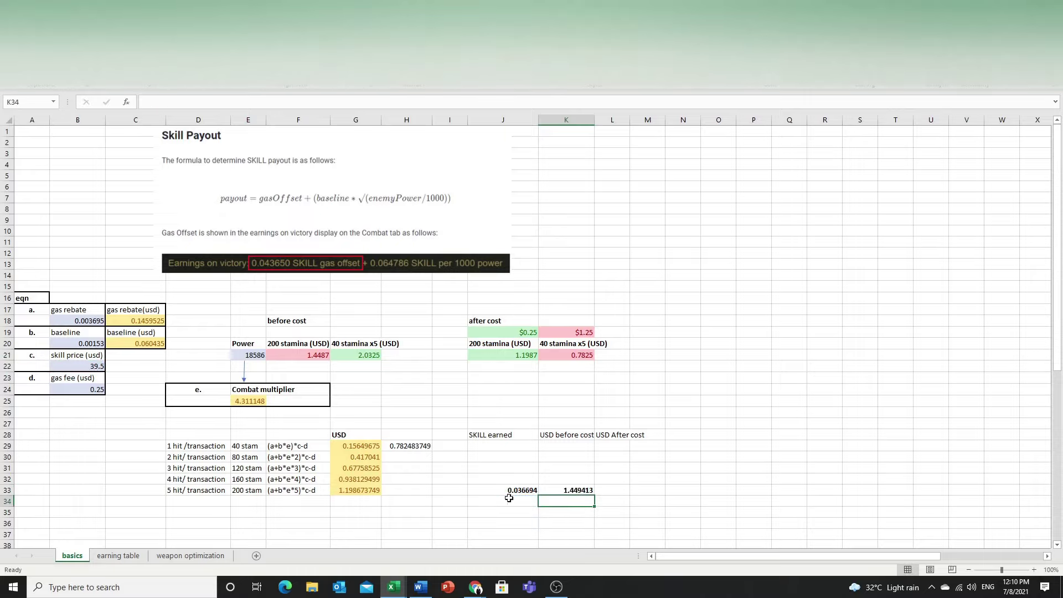
Step: Label the fight result row by entering 5star in I33
left_click(586, 493)
left_click(605, 491)
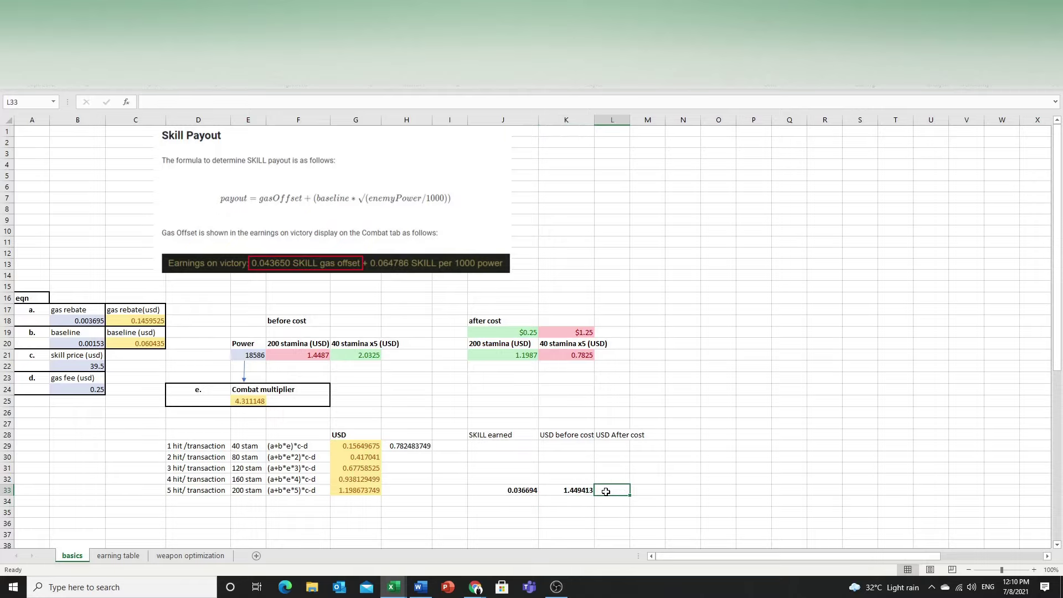
left_click(453, 492)
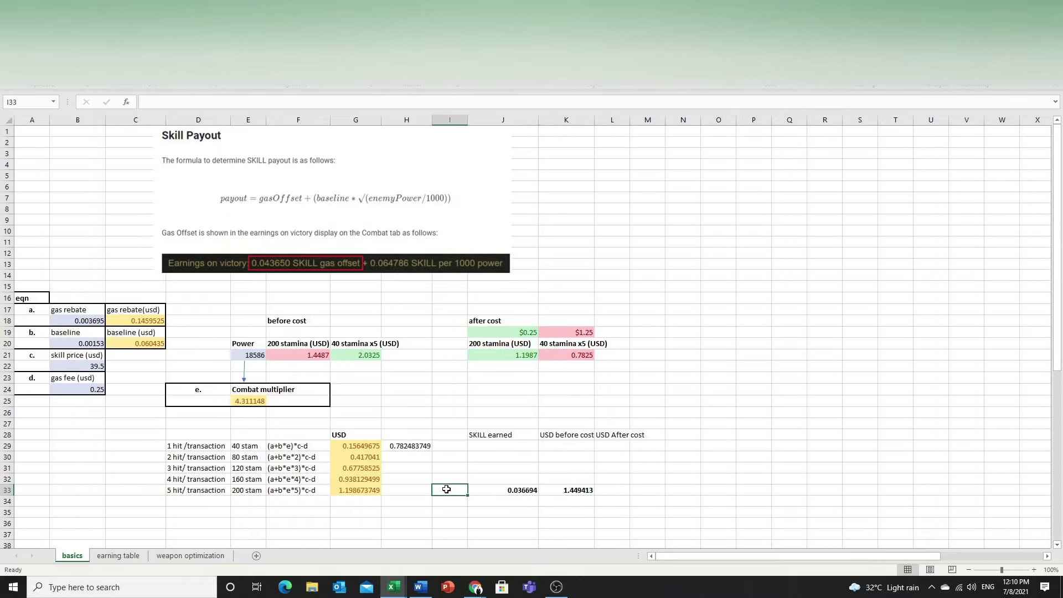
type("5star")
key("Tab")
key("Tab")
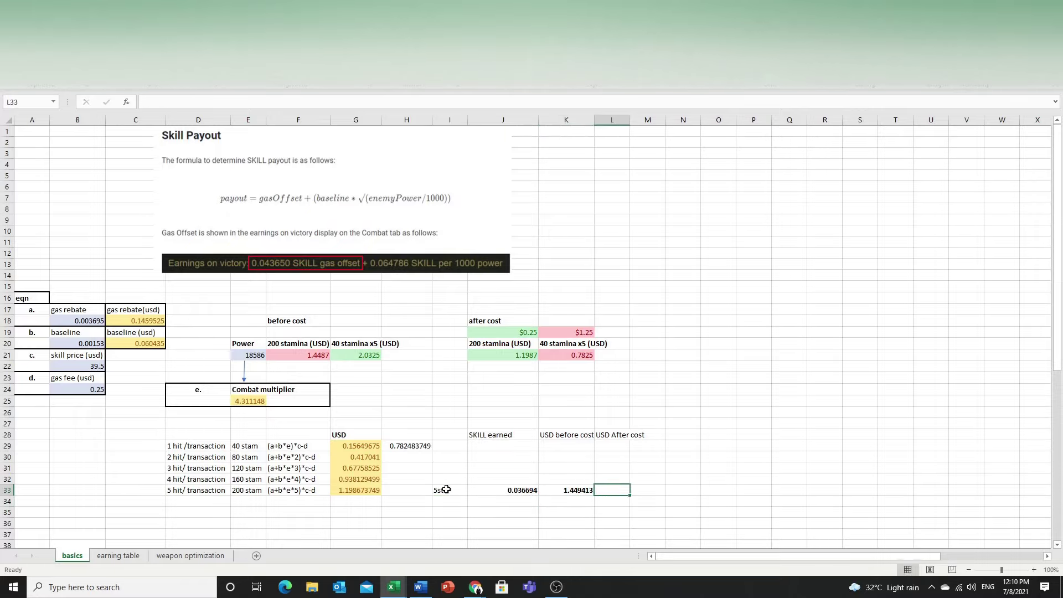
Step: Enter the formula =K33-0.25 in L33 to calculate the USD after cost
left_click(607, 492)
type("=")
left_click(580, 490)
type("-0.")
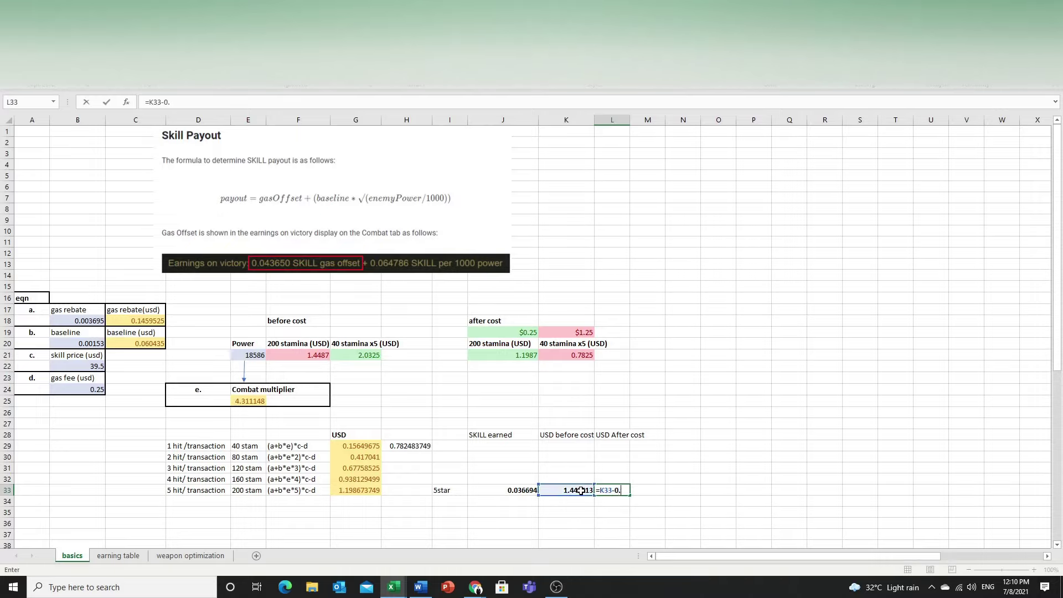
type("25")
key("Return")
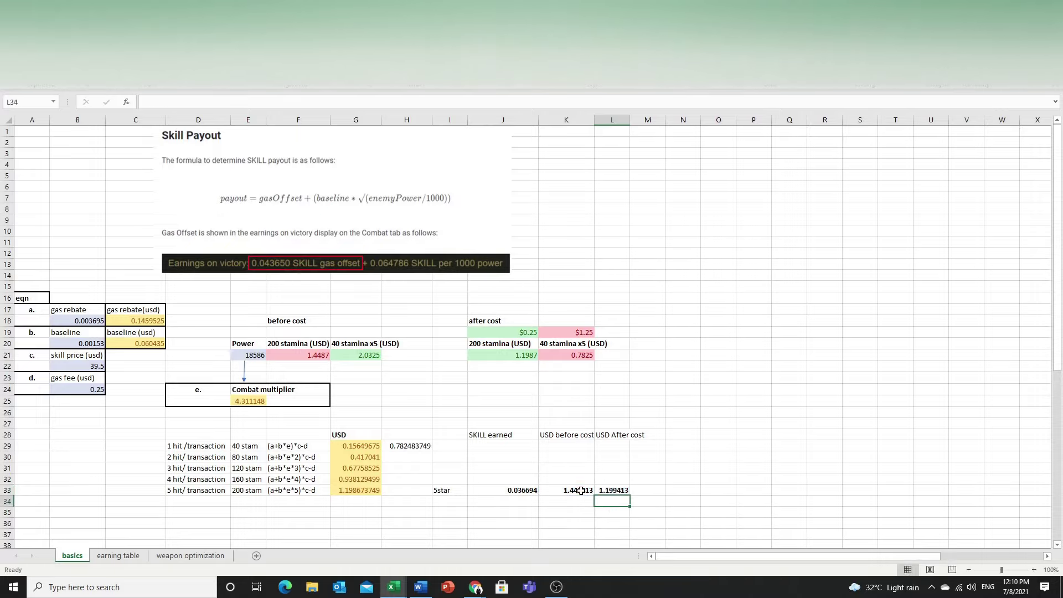
Step: Check the after-cost result in L33, switch back to the CryptoBlades game and close the fight results
left_click(620, 492)
key("alt+Tab")
left_click(344, 229)
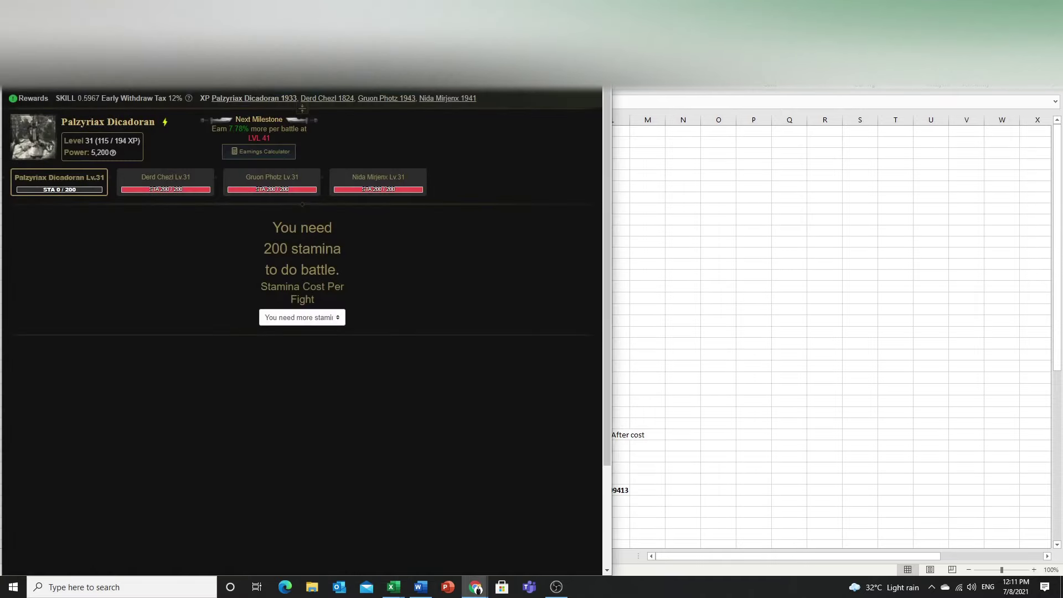
Step: Open the latest wallet contract interaction in the block explorer and examine its transaction fee and expanded gas details
left_click(476, 588)
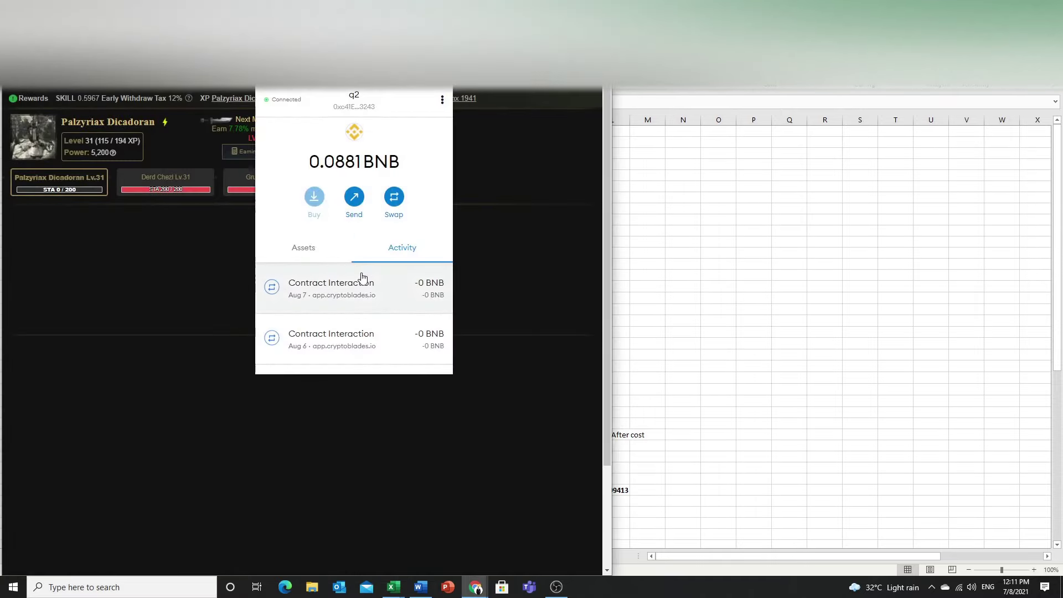
left_click(334, 285)
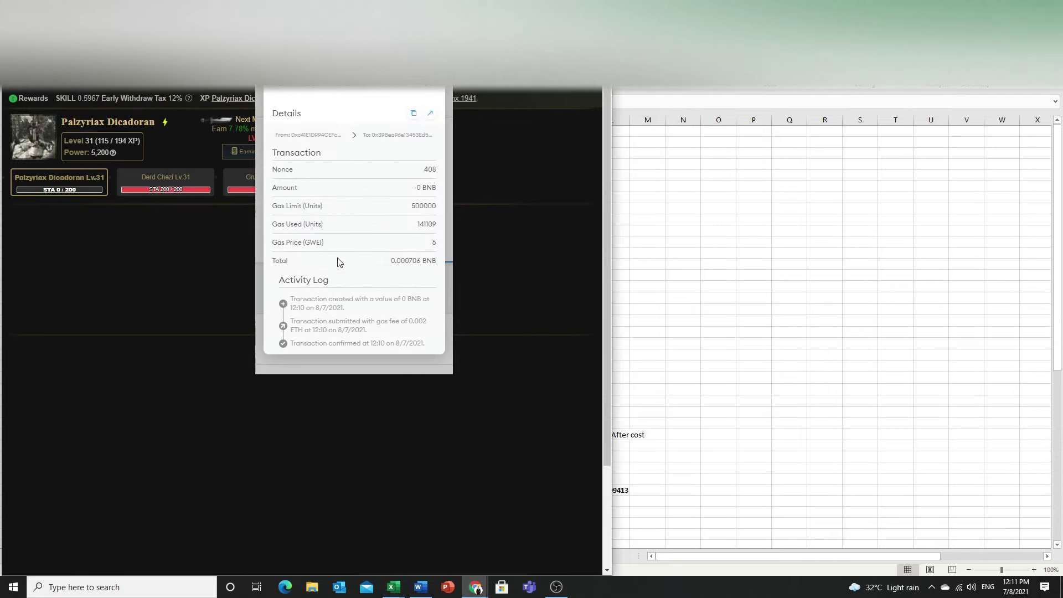
left_click(351, 304)
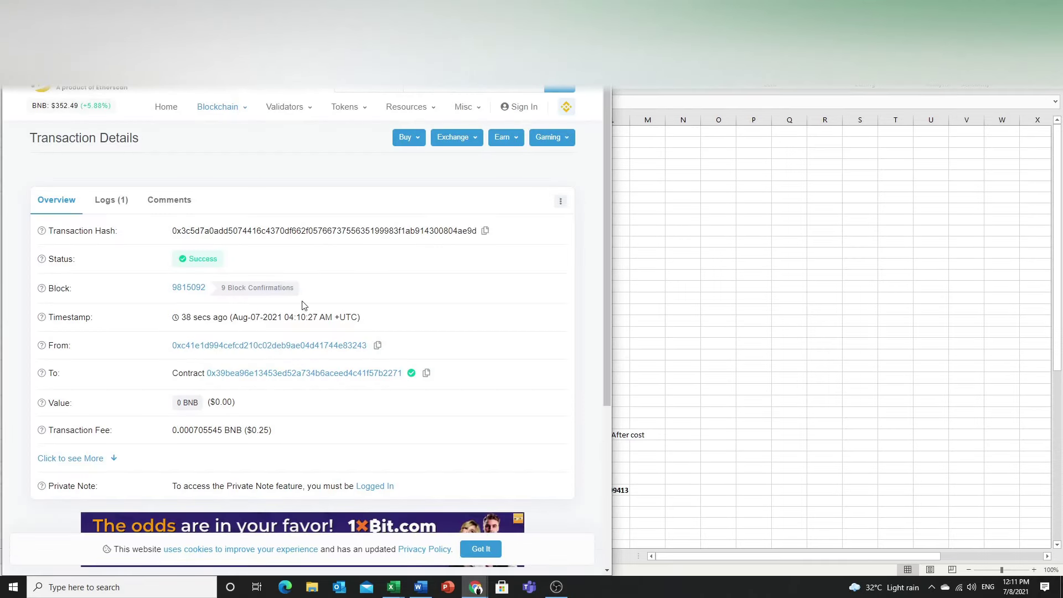
left_click_drag(252, 431, 273, 431)
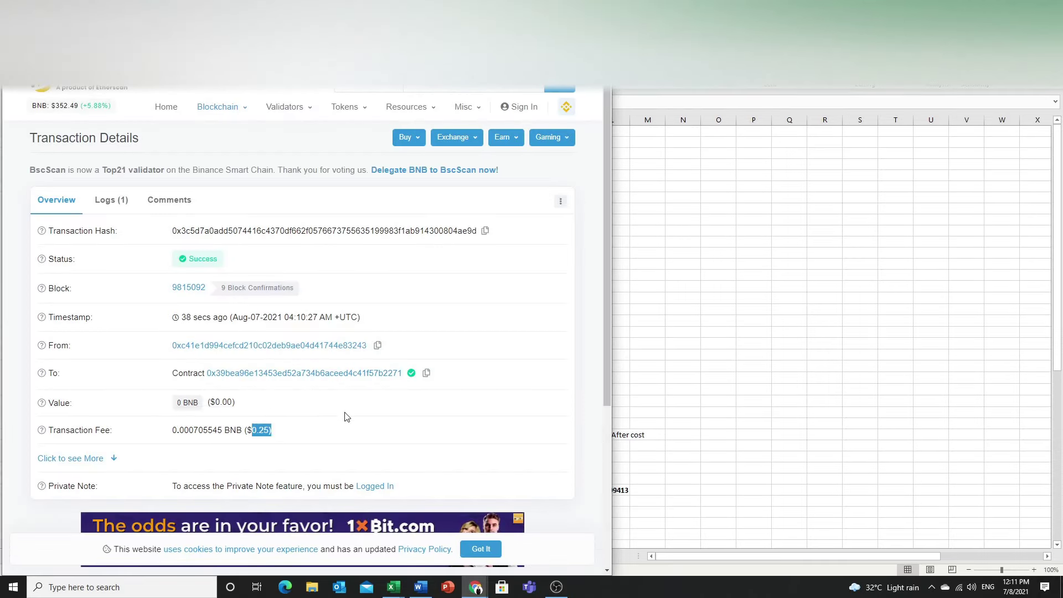
left_click_drag(173, 431, 194, 432)
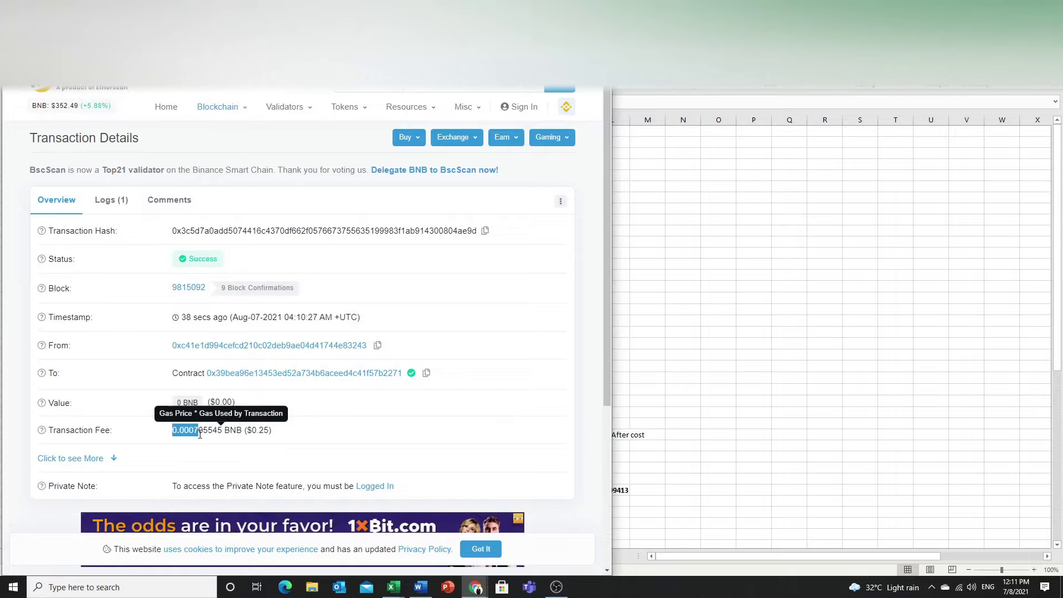
left_click(112, 458)
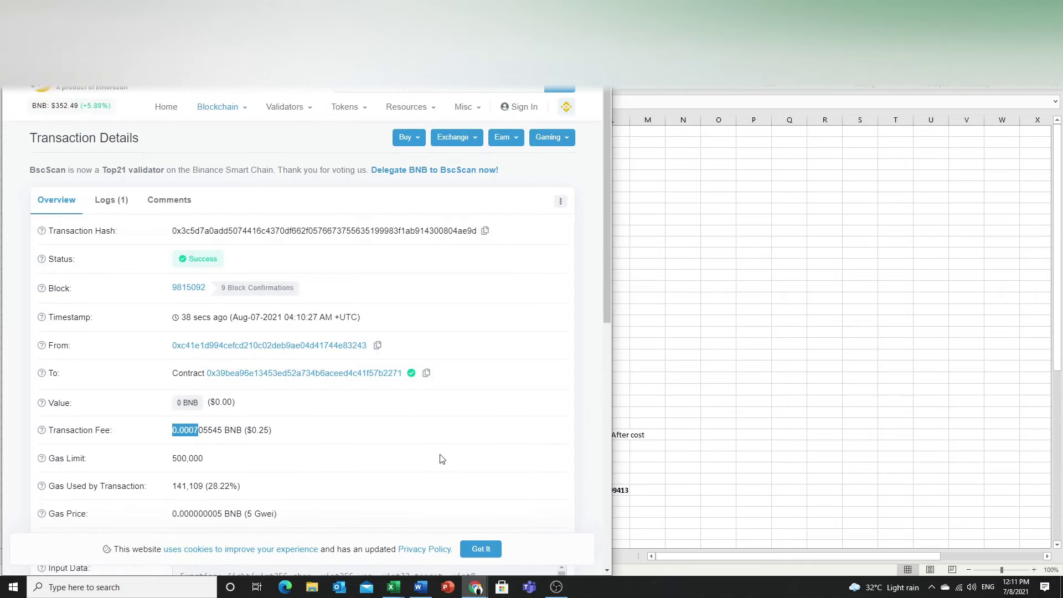
Step: Check the after-cost result in the spreadsheet against the transaction fee, and return to the CryptoBlades game
left_click(738, 449)
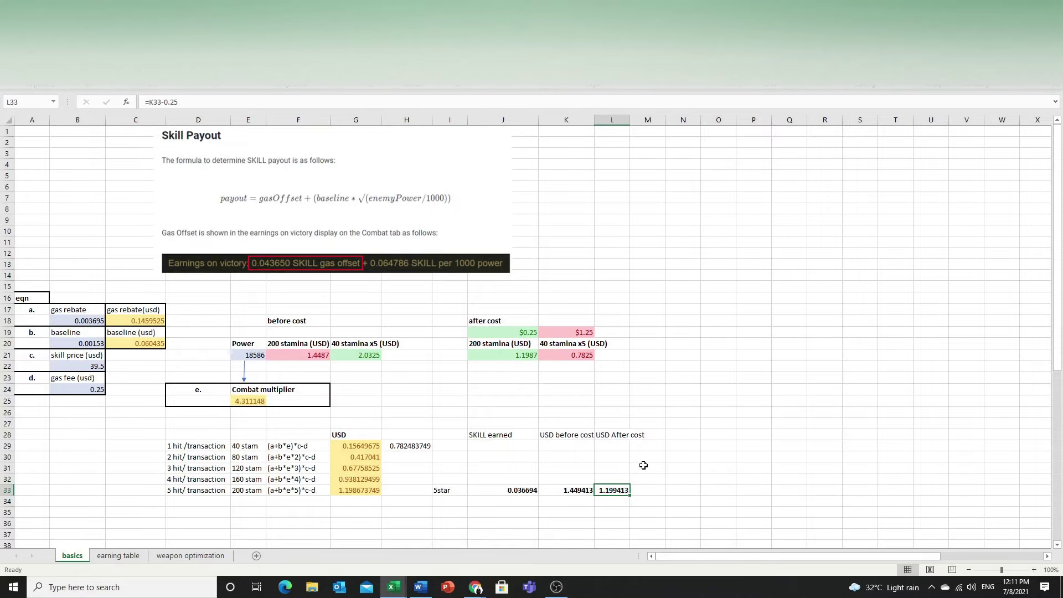
key("alt+Tab")
key("alt+Tab")
left_click(476, 587)
key("ctrl+Tab")
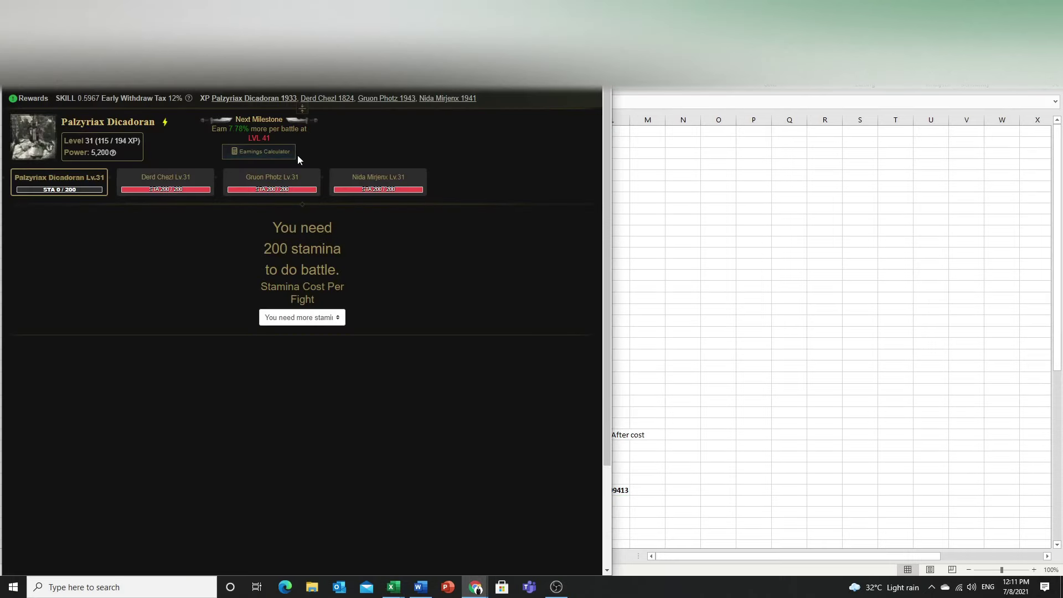
Step: Start a 200-stamina fight with Gruon Photz against the 18131-power enemy and confirm the wallet transaction
left_click(167, 181)
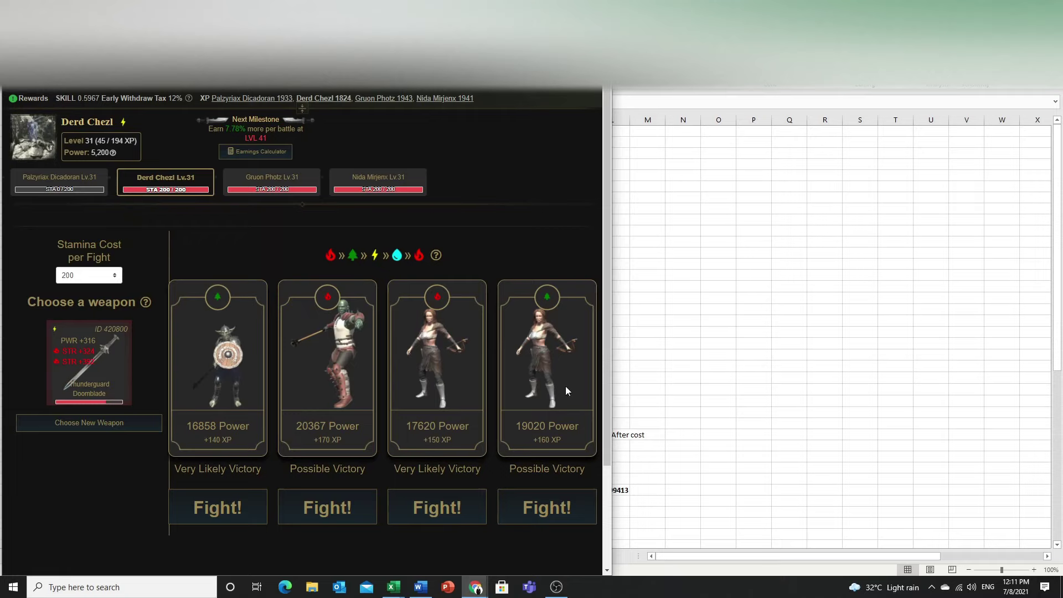
left_click(260, 183)
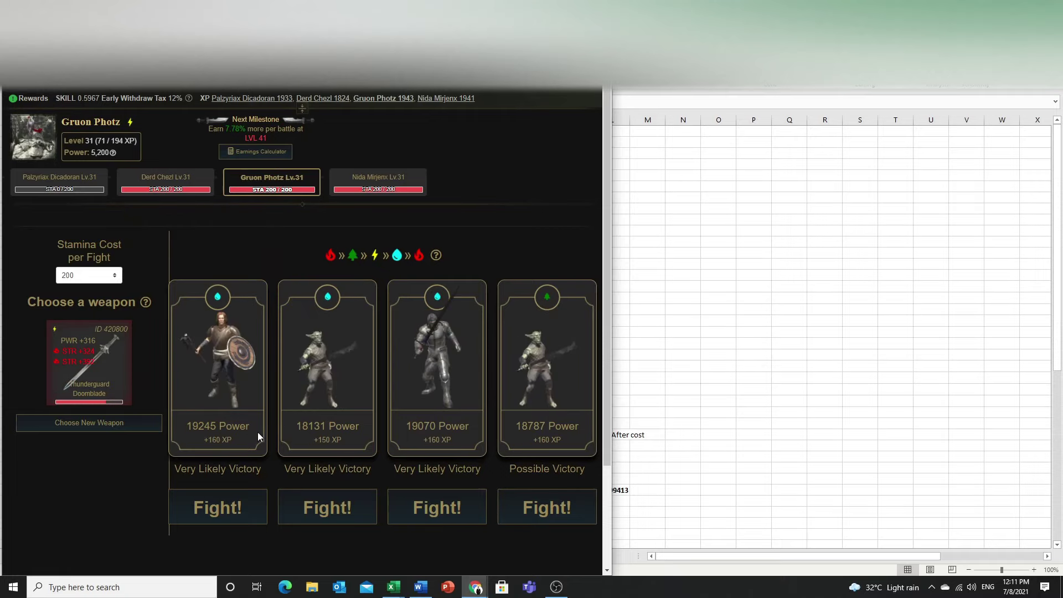
left_click(339, 502)
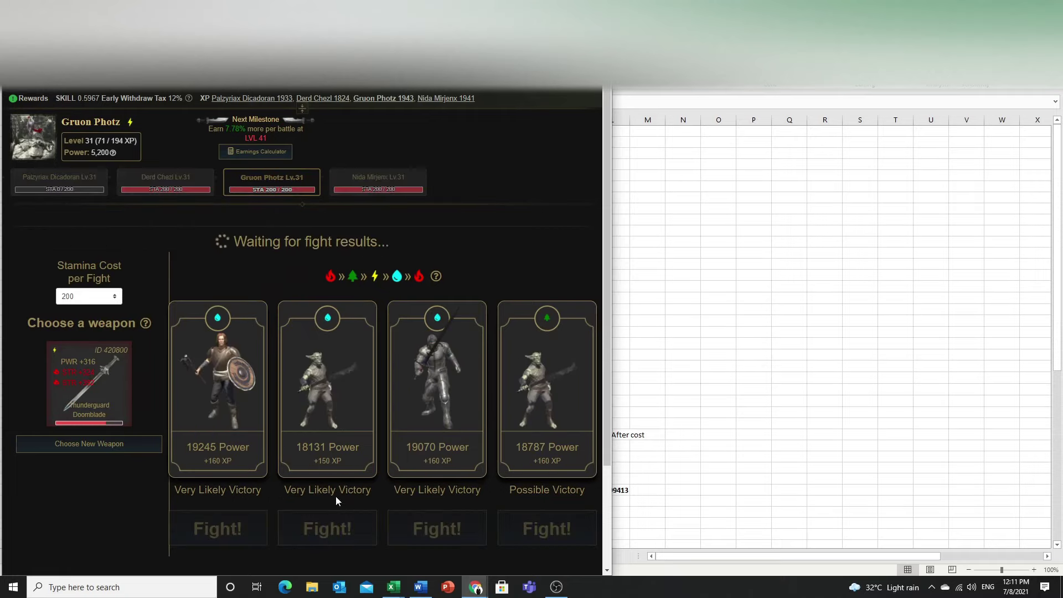
left_click(569, 320)
Step: Select cell I34 in the spreadsheet, review the SKILL earned in the game's fight results, and close them
key("alt+Tab")
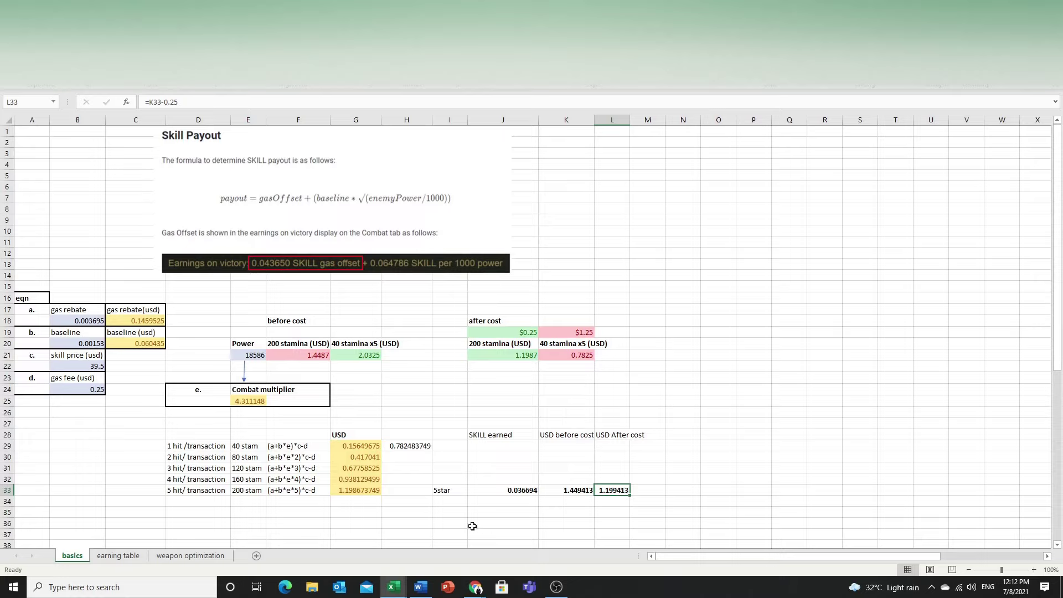
left_click(453, 503)
key("alt+Tab")
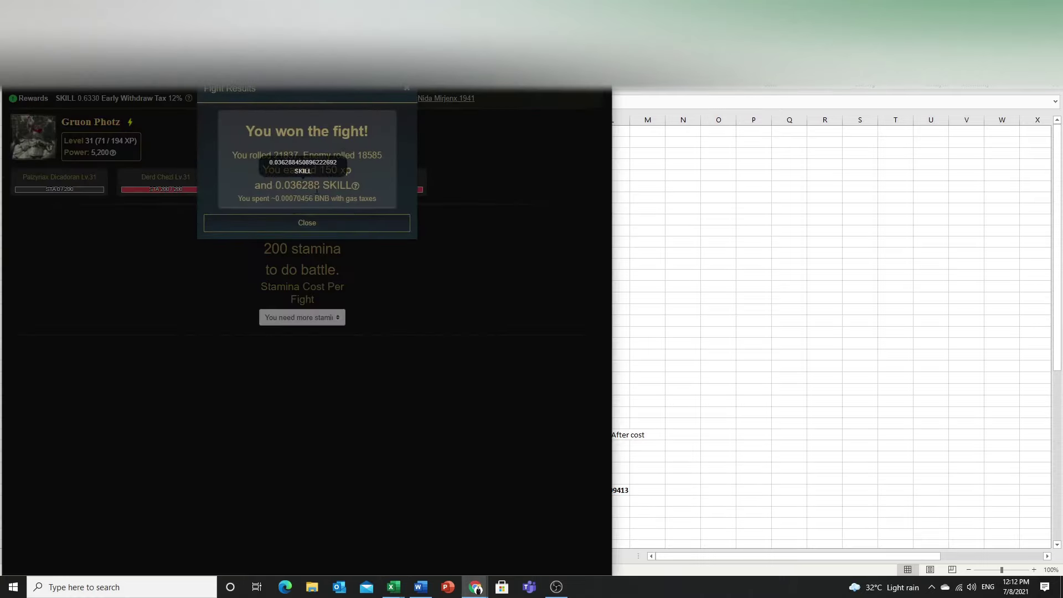
left_click(324, 222)
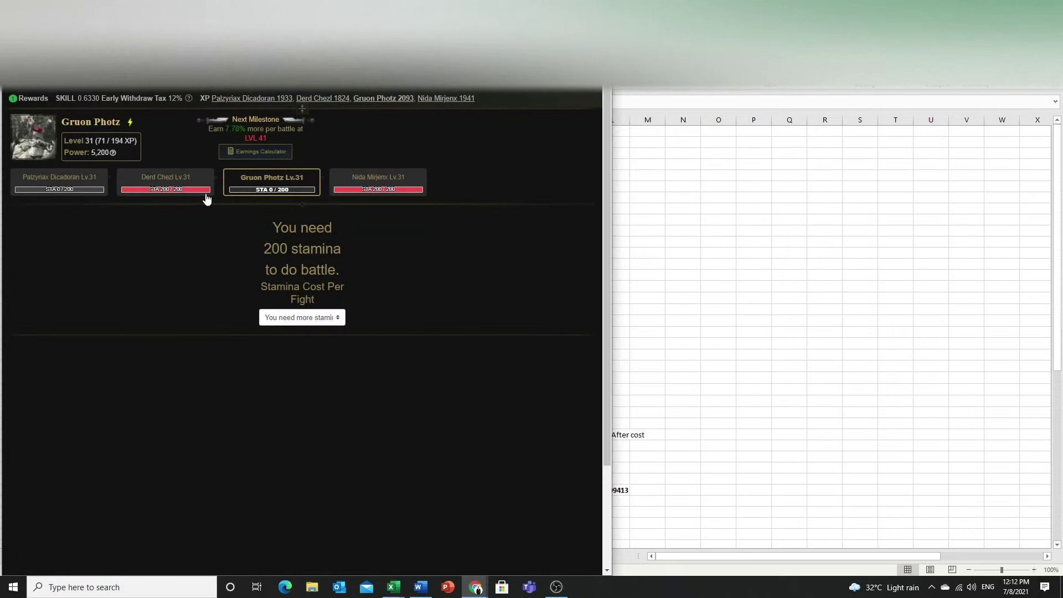
Step: Look at Nida Mirjenx's enemies, and equip the Corrupted Blade on Derd Chezl
left_click(368, 185)
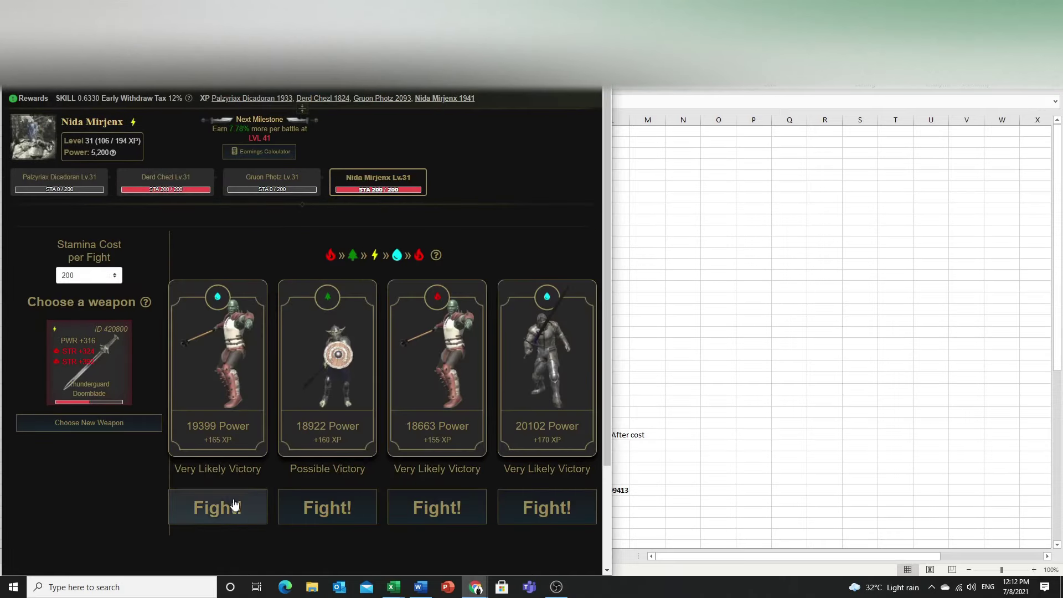
left_click(233, 506)
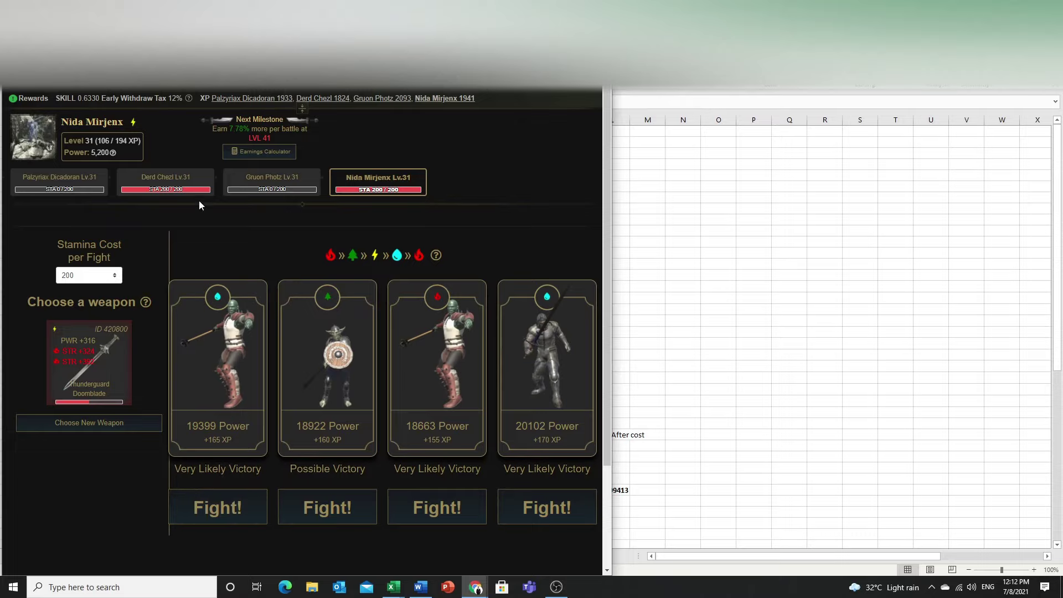
left_click(194, 176)
left_click(119, 428)
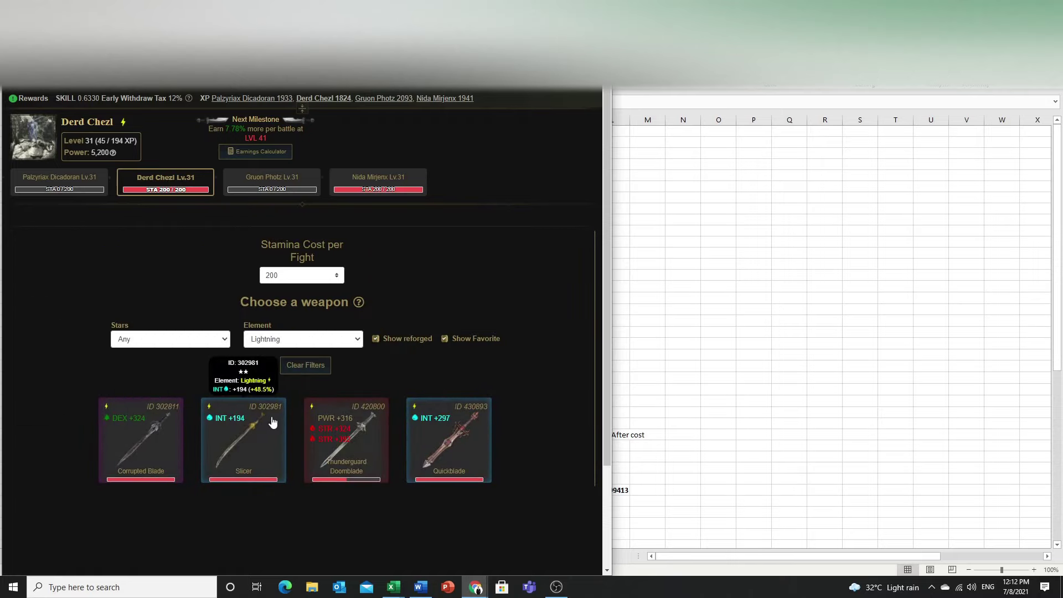
left_click(157, 432)
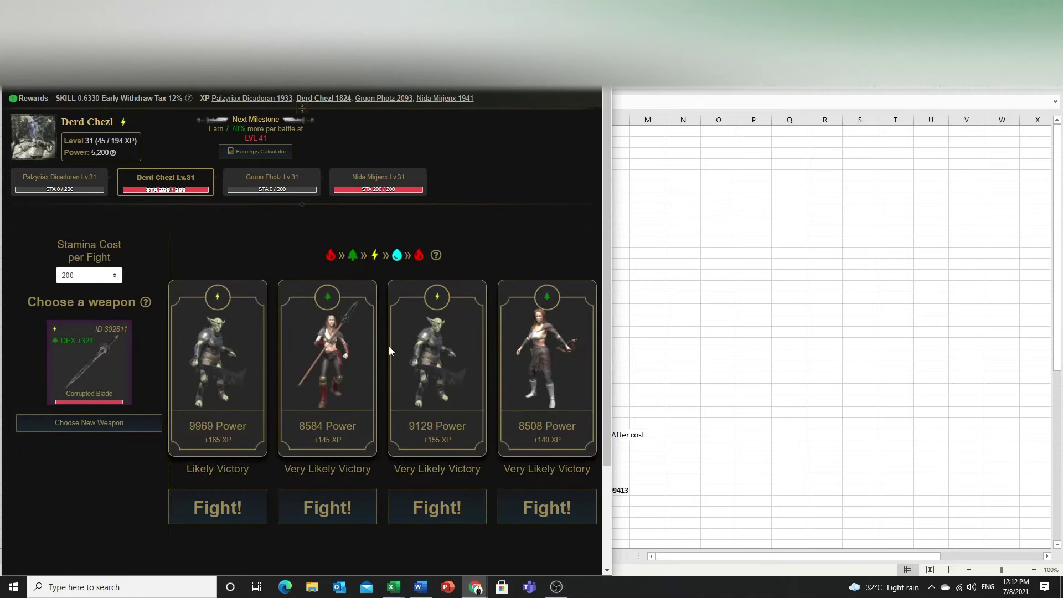
Step: Select Nida Mirjenx and equip the Quickblade with INT +297 as the fighting weapon
left_click(351, 184)
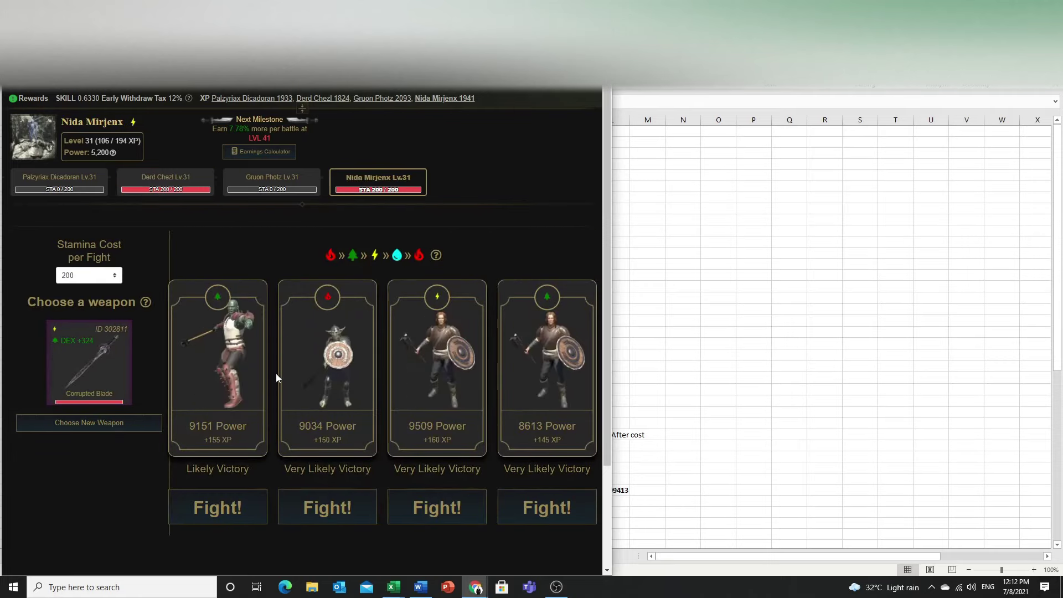
left_click(90, 423)
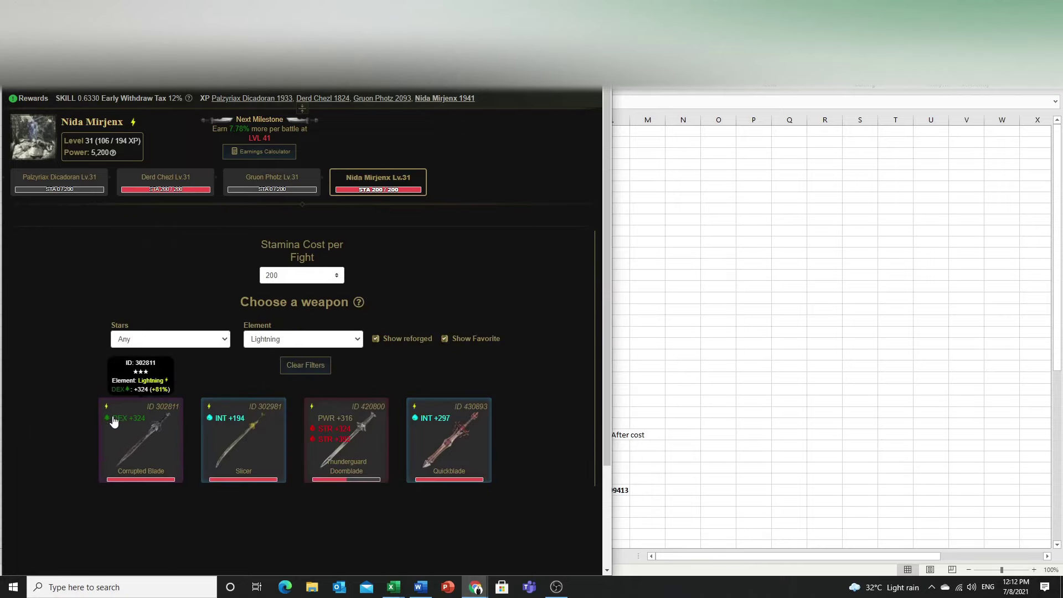
left_click(446, 443)
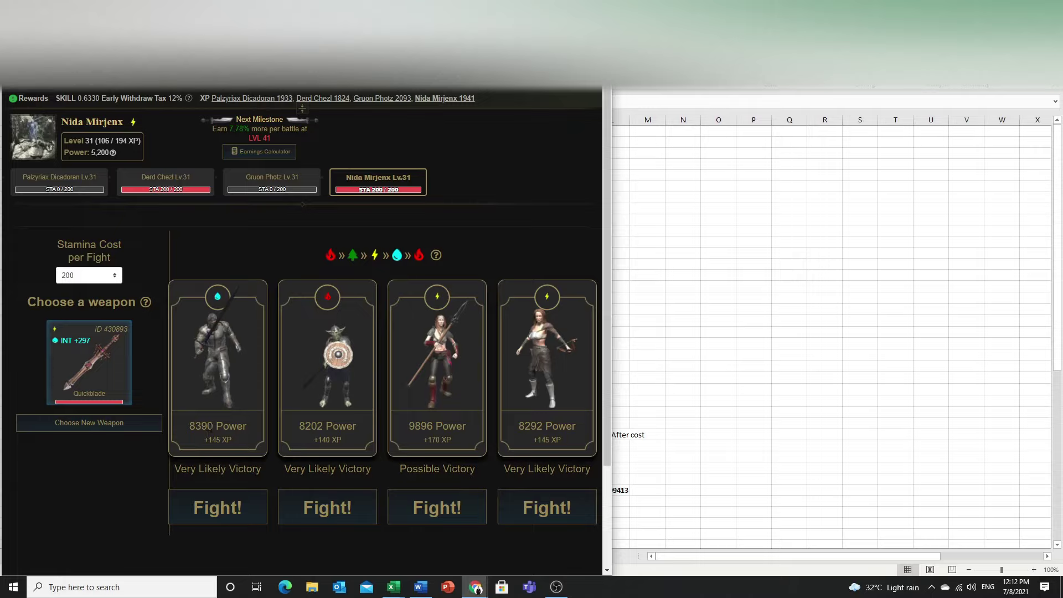
Step: Start a 200-stamina fight against the 8390-power enemy and confirm the wallet transaction
mouse_move(82, 357)
left_click_drag(190, 427, 214, 427)
left_click(213, 427)
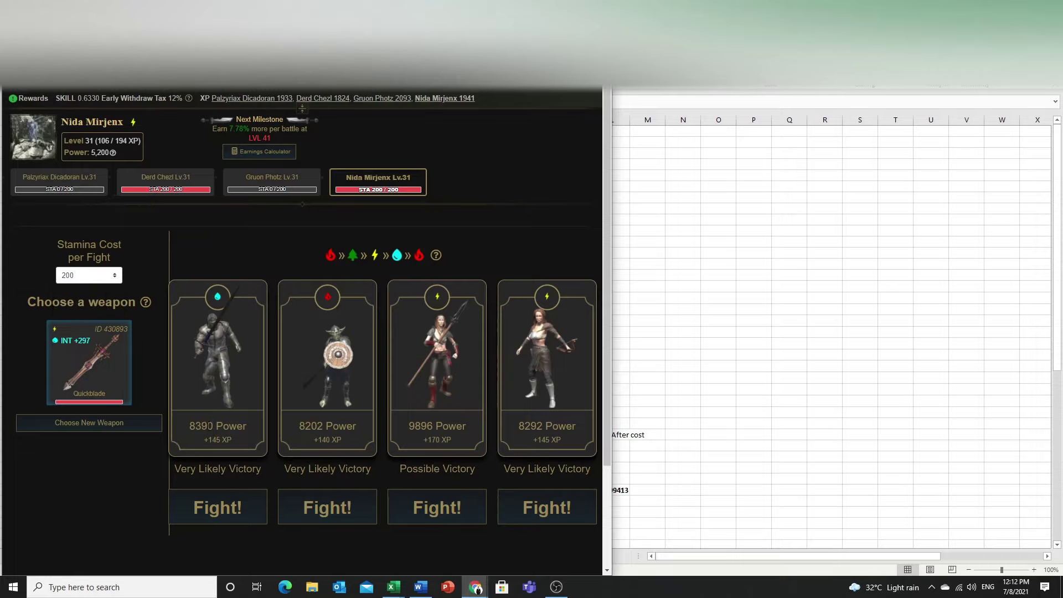
left_click(225, 509)
left_click(562, 320)
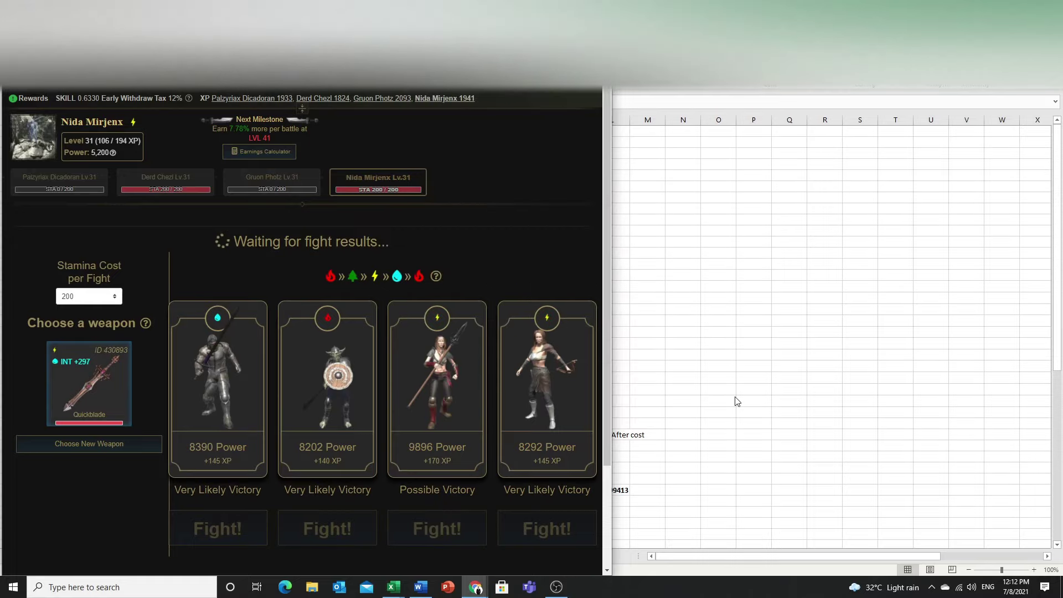
Step: Set the enemy power in E21 of the spreadsheet to 8390 and compare the payouts in G33 and L33
left_click(735, 401)
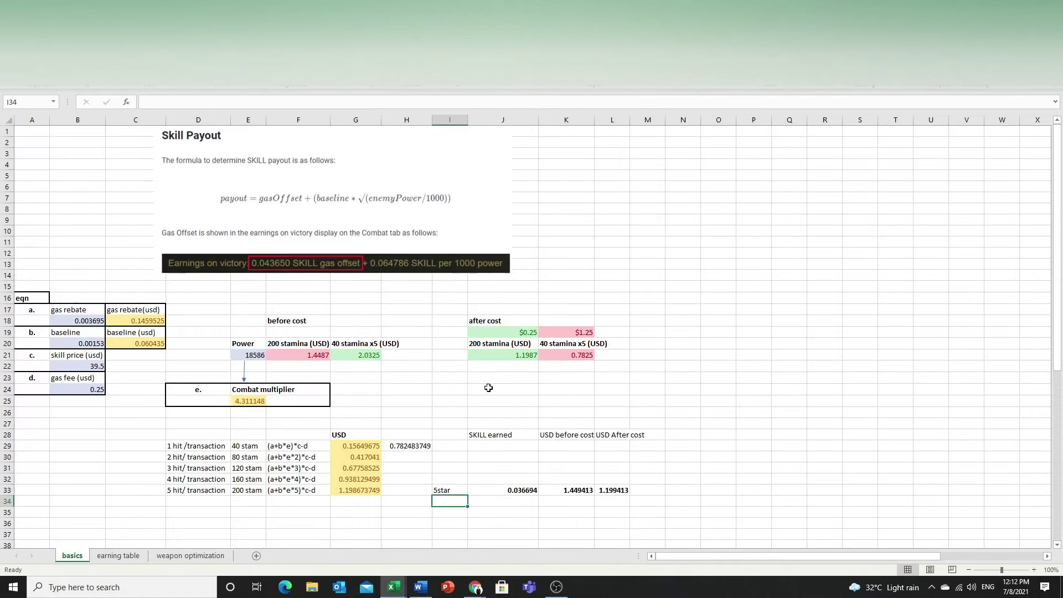
left_click(246, 357)
type("8390")
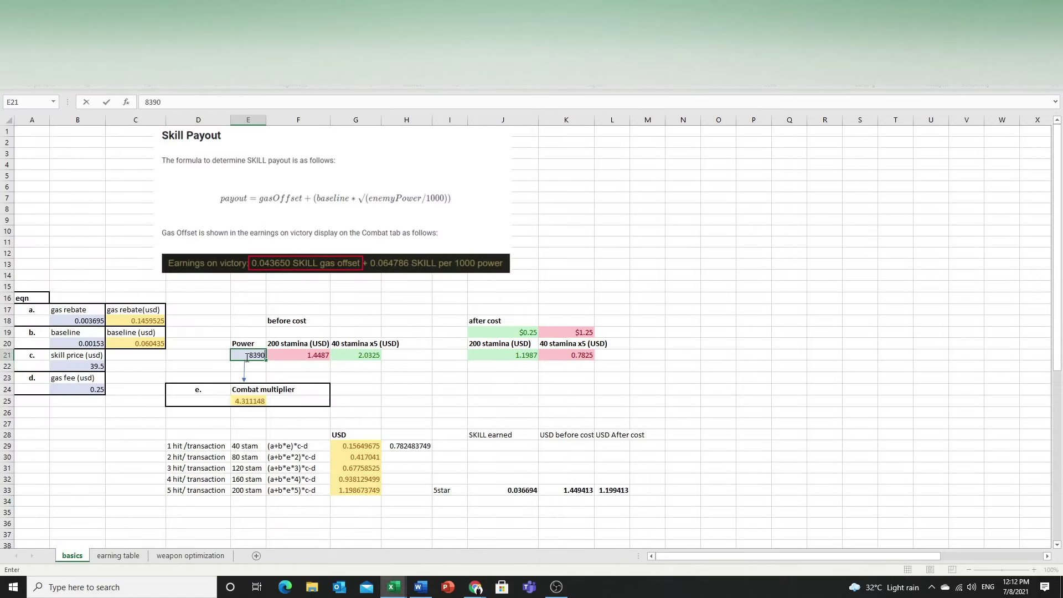
left_click(404, 368)
left_click(363, 490)
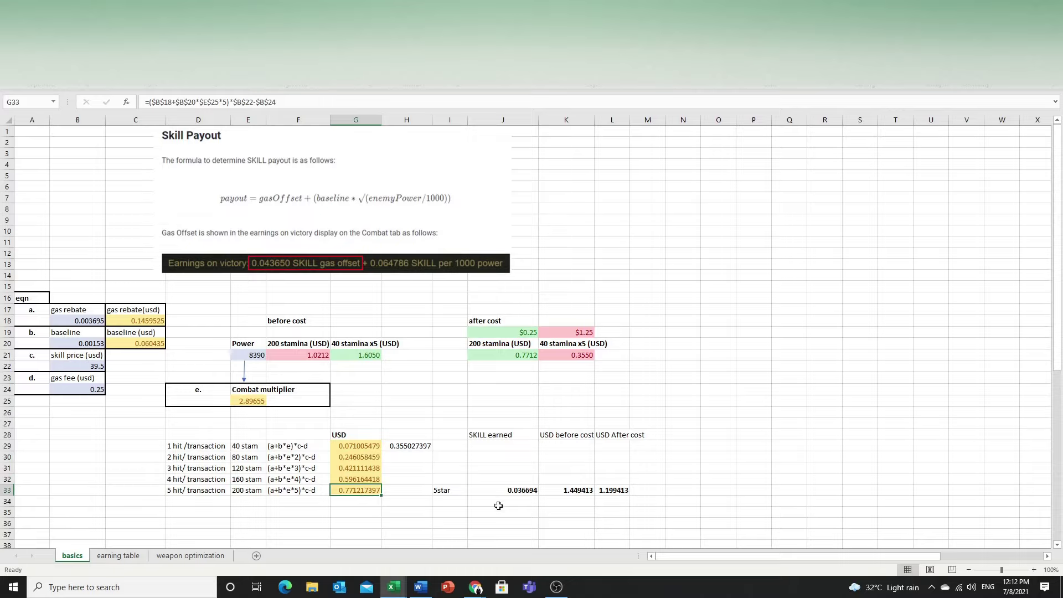
left_click(613, 490)
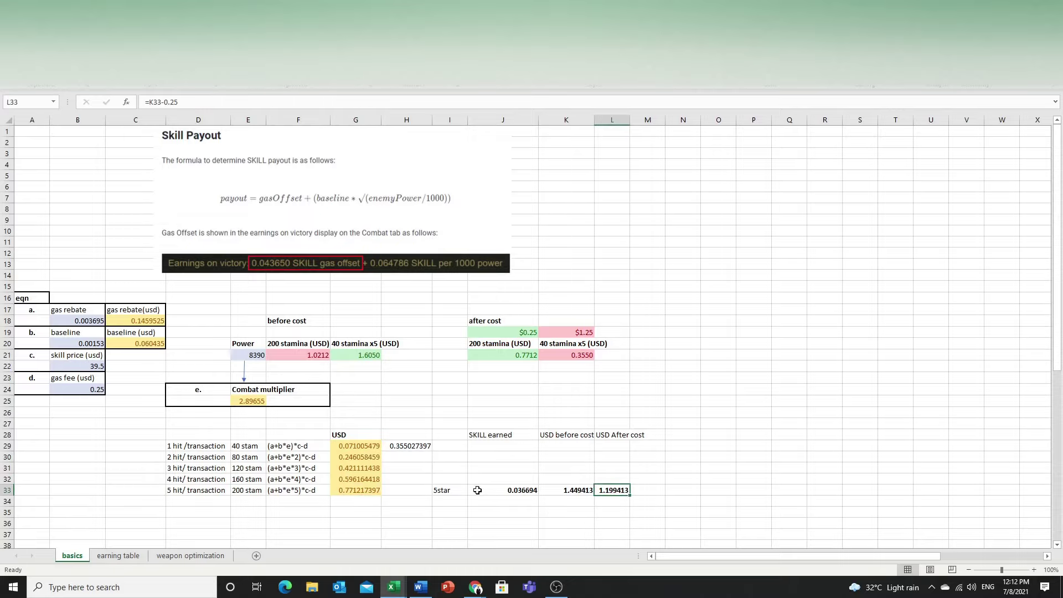
Step: Label the second fight result row by entering 2star in I34
left_click(451, 502)
type("3")
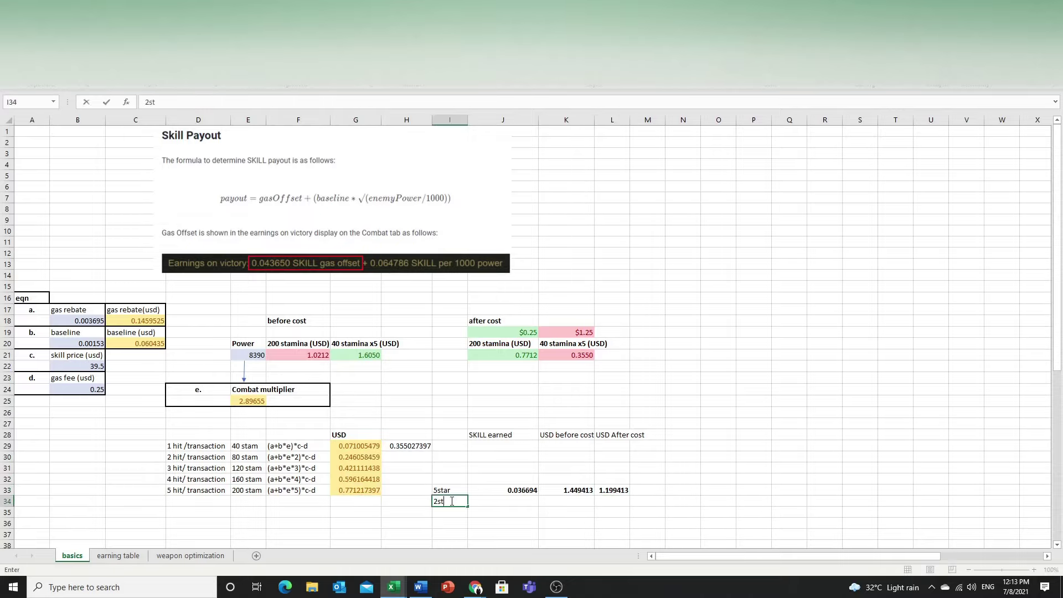
type("star")
key("Tab")
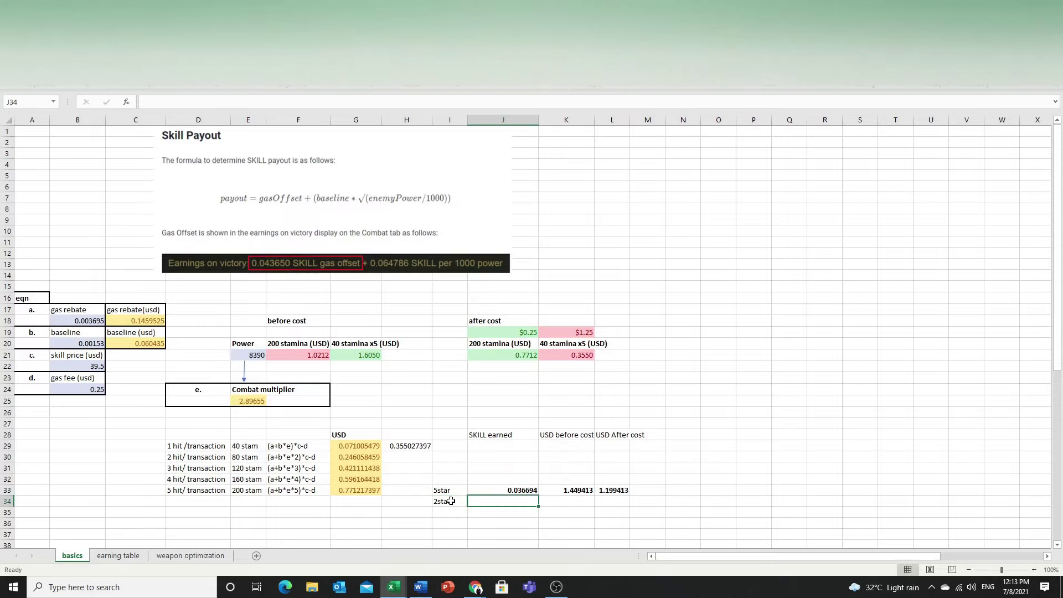
Step: Look up the SKILL earned in the game's fight results and enter 0.025867 in J34
key("alt+Tab")
mouse_move(296, 188)
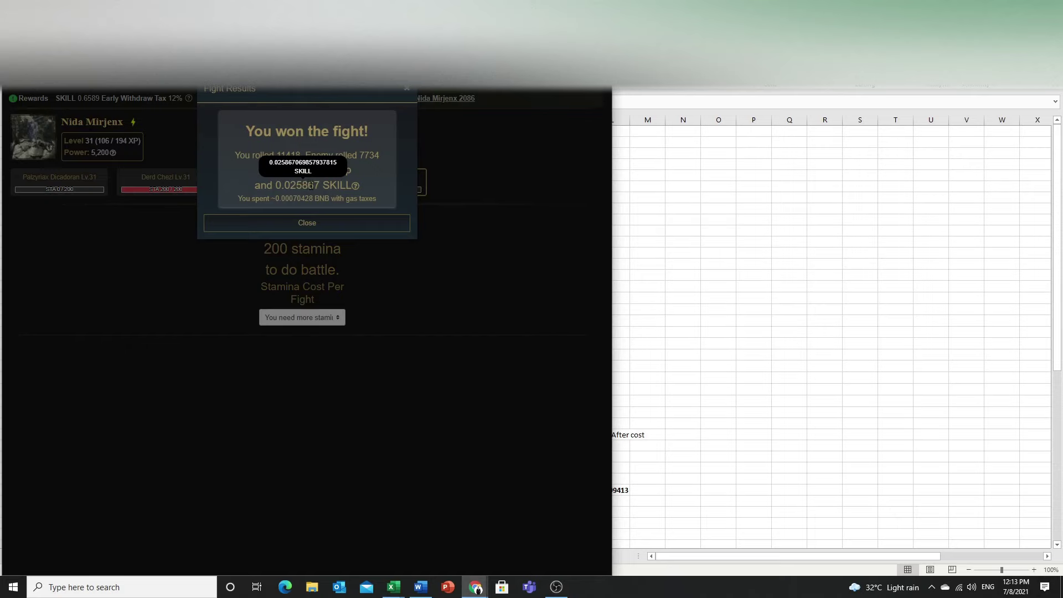
key("alt+Tab")
type("0")
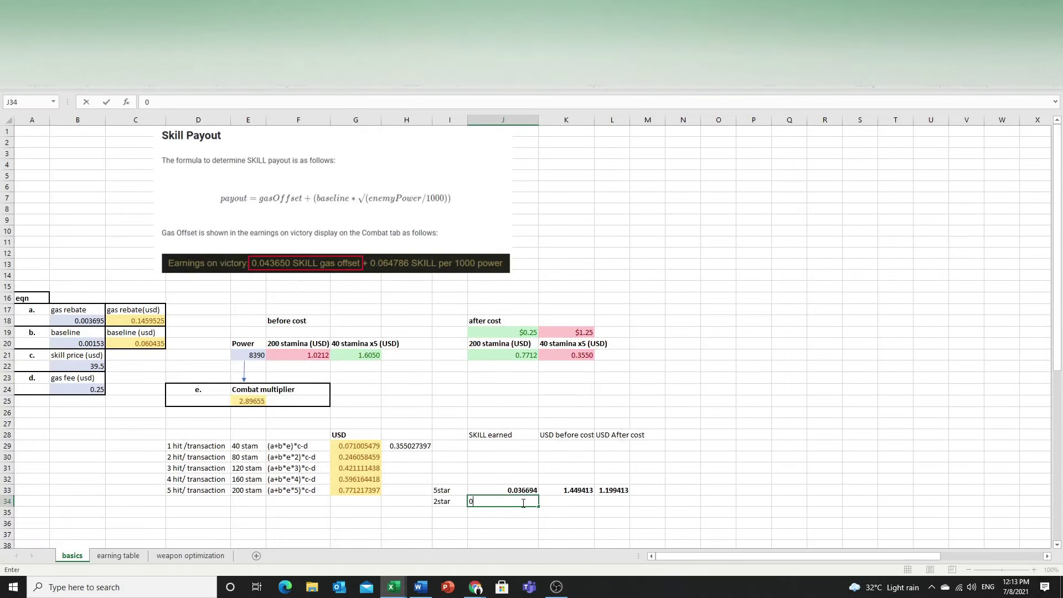
type(".025867")
key("Tab")
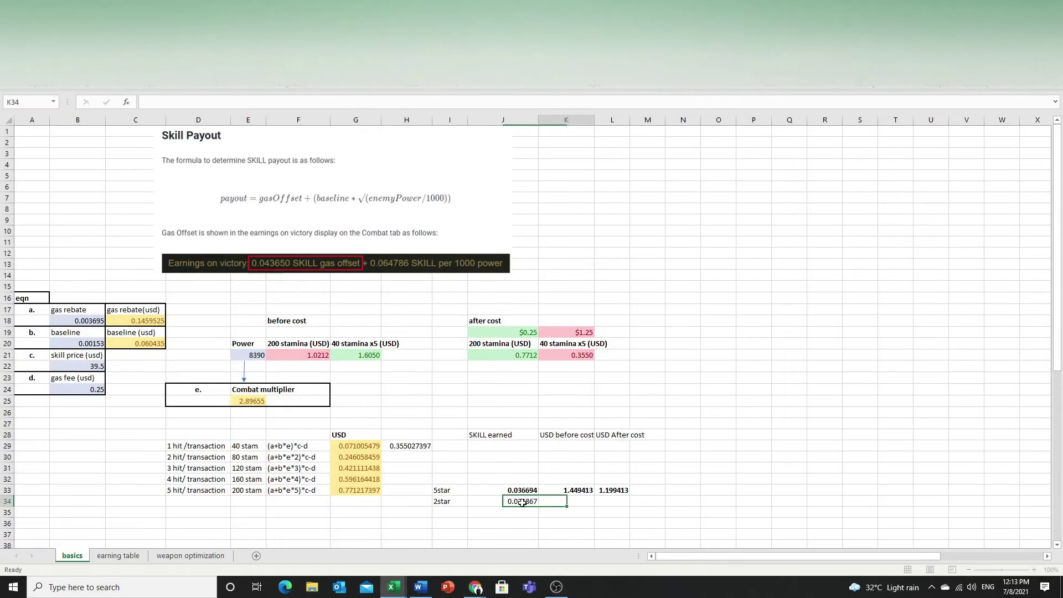
Step: Calculate the USD before cost in K34 by multiplying J34 by the skill price in B22
key("Tab")
left_click(575, 503)
type("=")
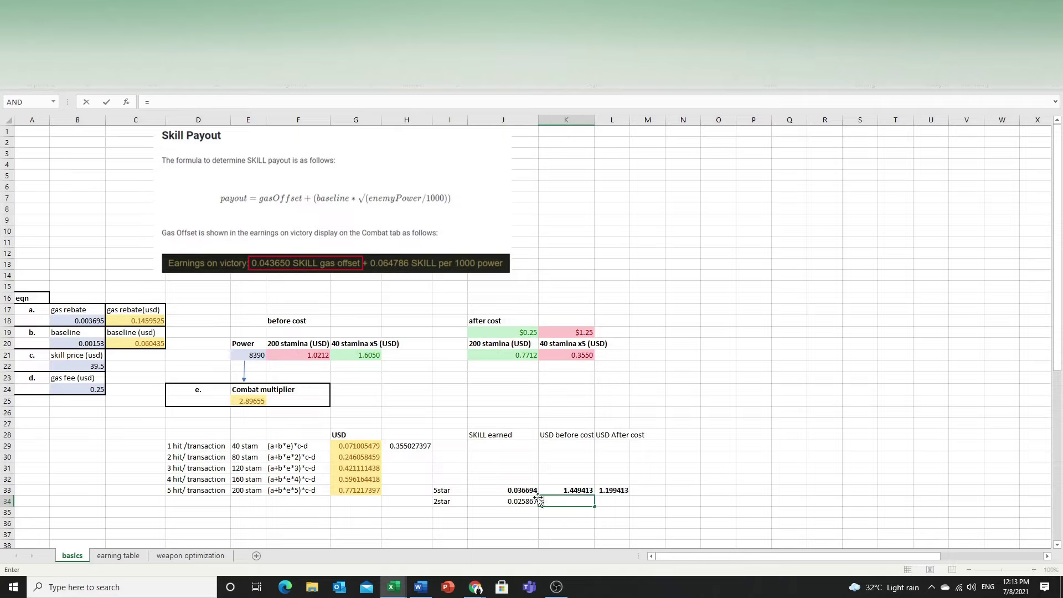
left_click(529, 501)
type("*")
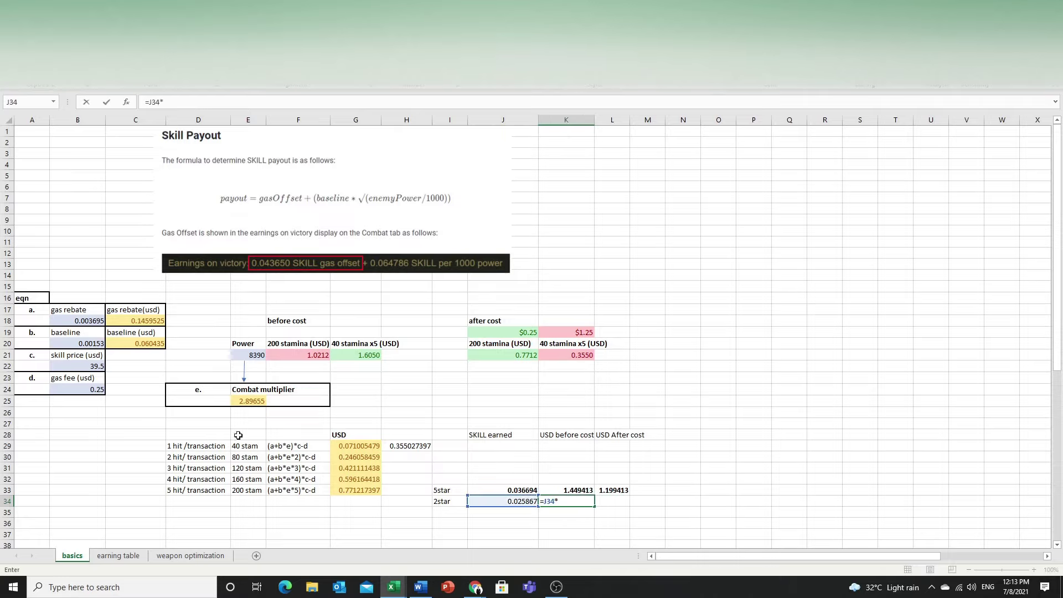
left_click(79, 367)
key("Return")
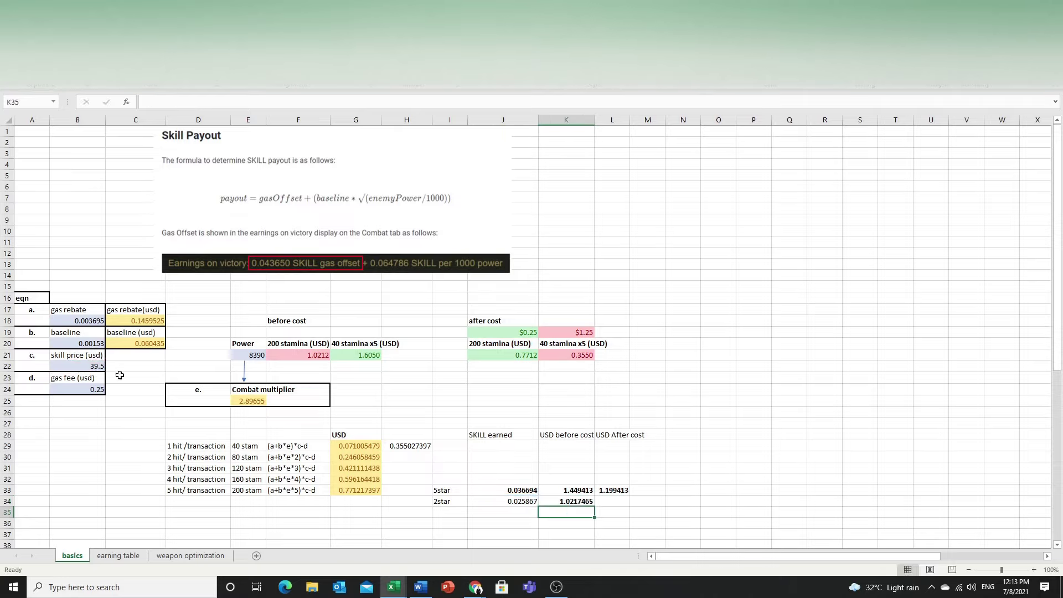
Step: Fill the USD after cost formula from L33 down into L34 for the 2star fight
left_click(612, 490)
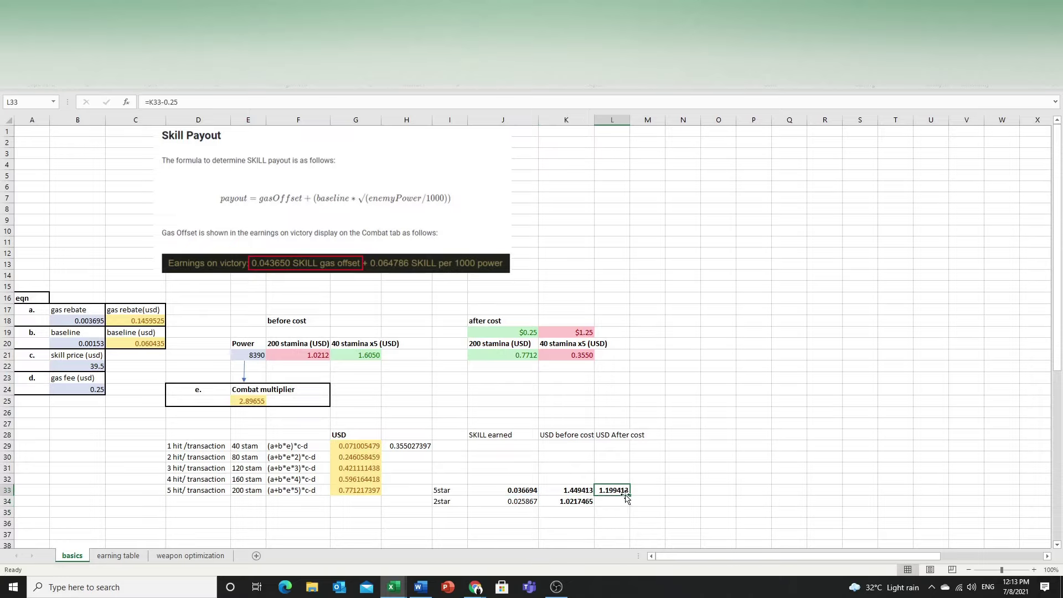
left_click_drag(629, 495, 634, 497)
left_click(619, 503)
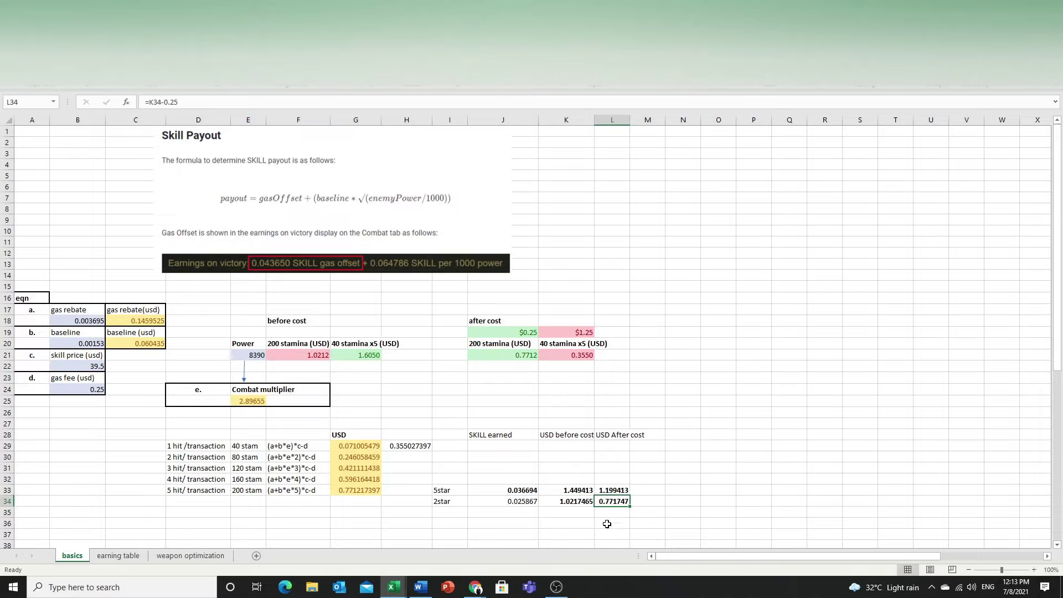
Step: Check the predicted 200-stamina payout in G33 against the 2star result, and make the SKILL earned value in J34 bold
left_click(363, 495)
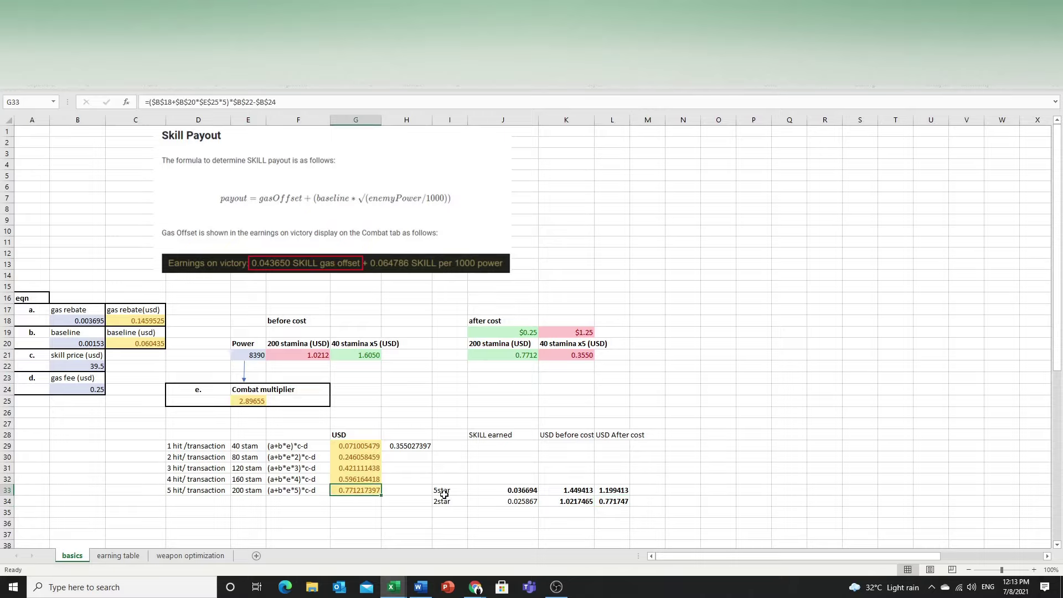
left_click(528, 502)
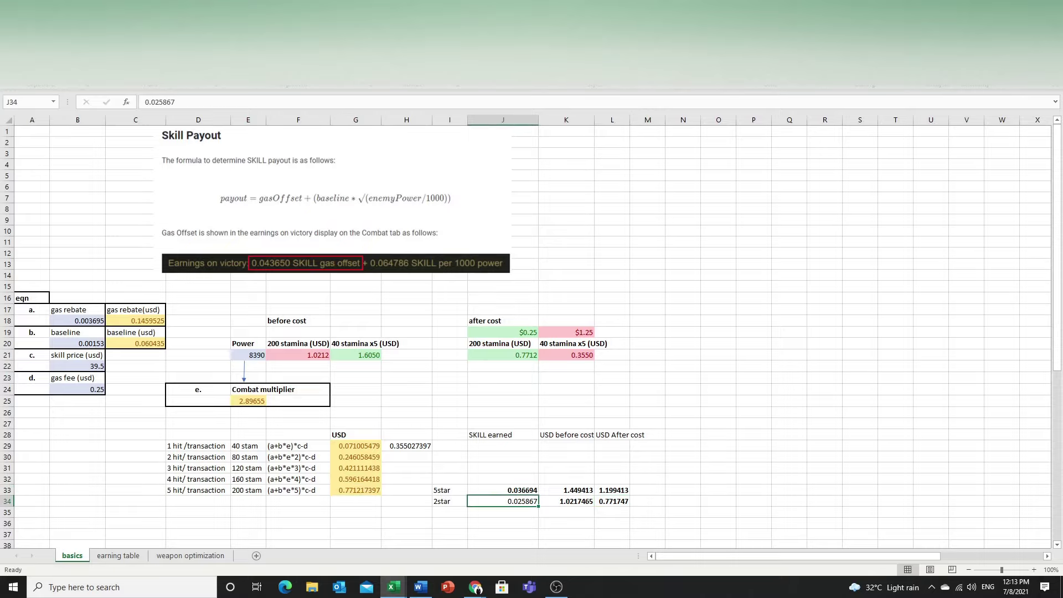
left_click(604, 498)
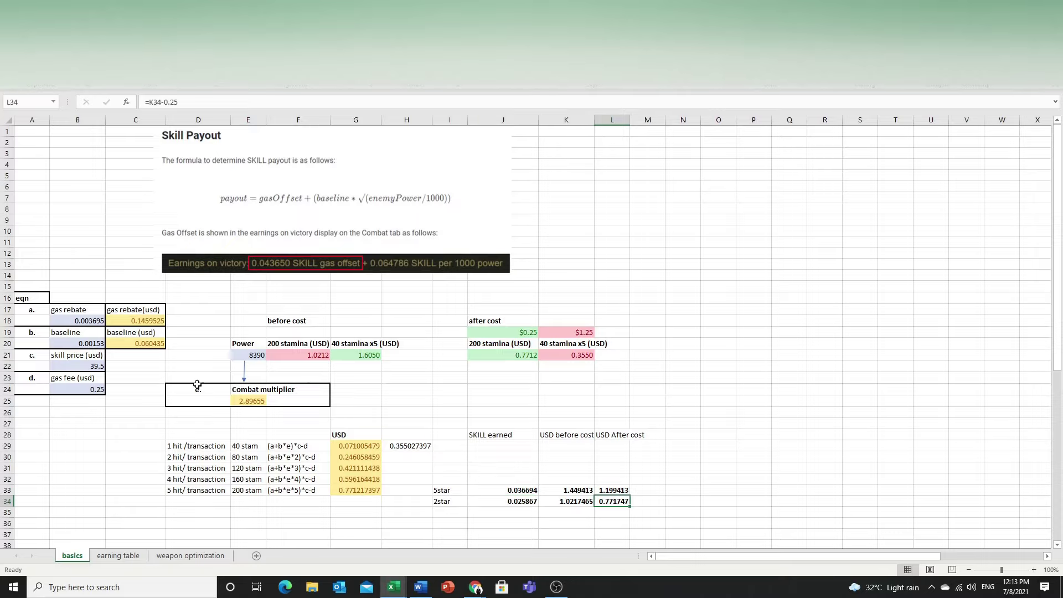
Step: Compare the calculated payouts in the formula table and H29 with the 5star and 2star fight results in rows 33 and 34
left_click_drag(187, 344, 366, 492)
left_click(401, 478)
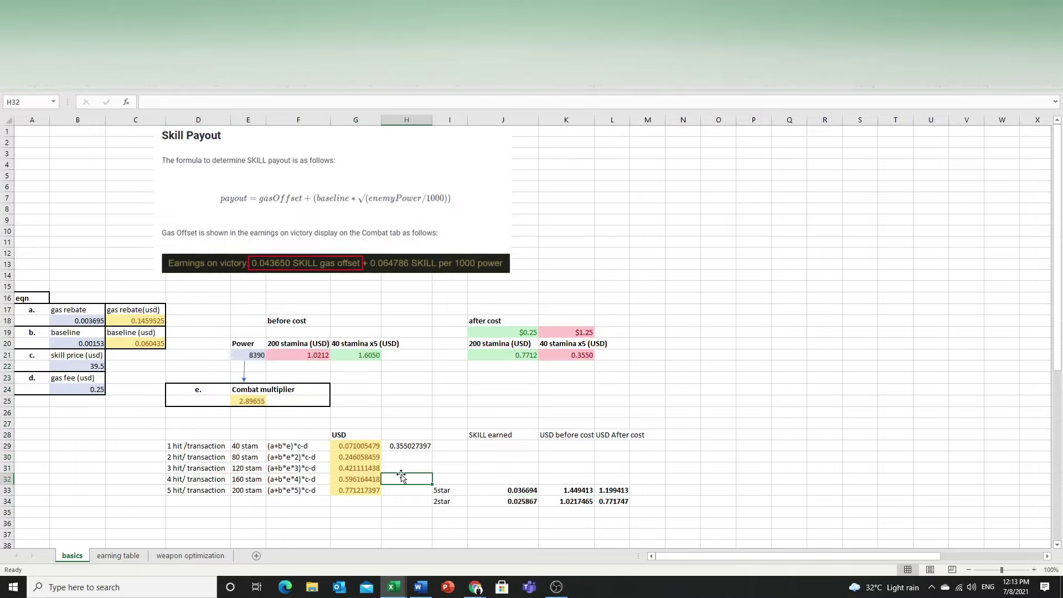
left_click(410, 445)
left_click(569, 480)
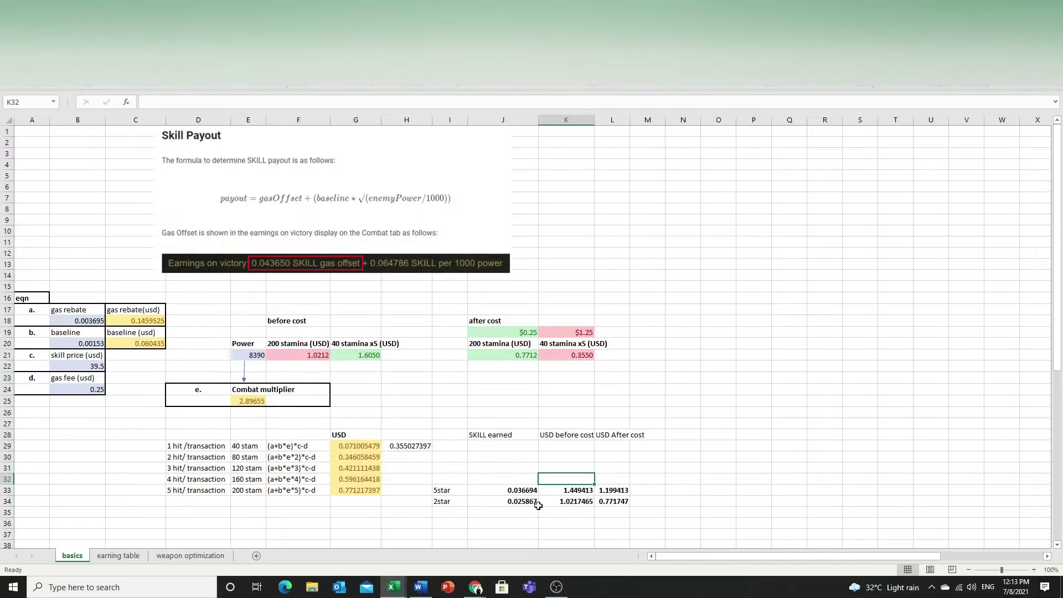
left_click_drag(451, 490, 614, 502)
left_click(683, 468)
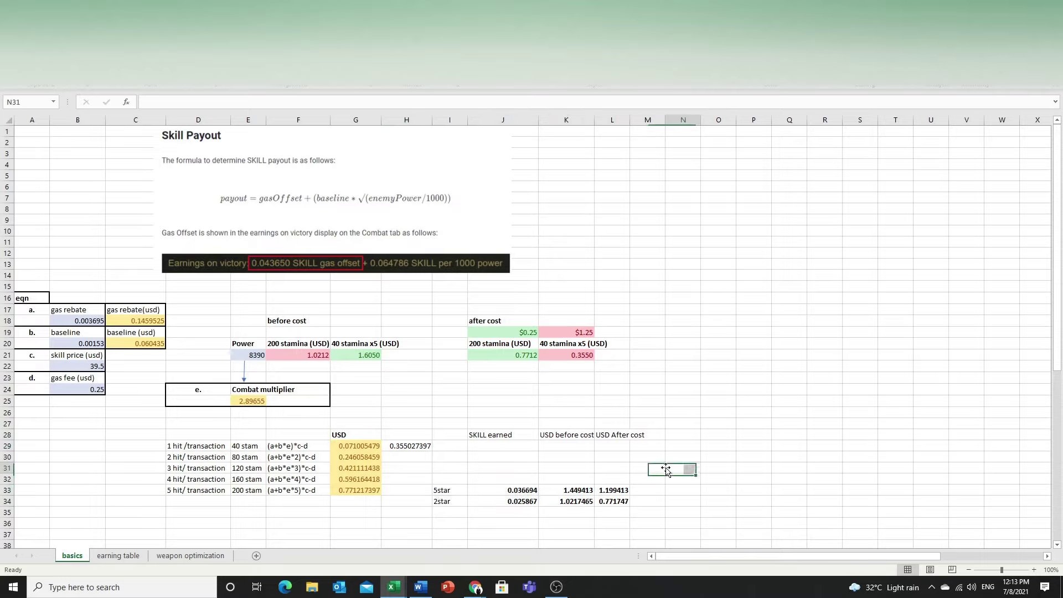
left_click(604, 491)
left_click(624, 501)
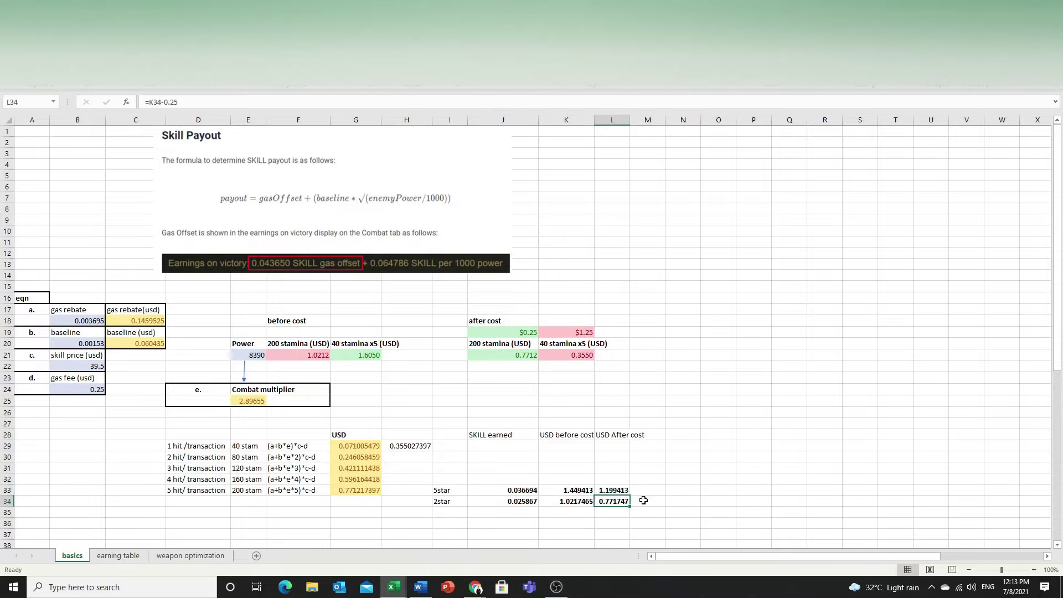
left_click(646, 499)
type("=")
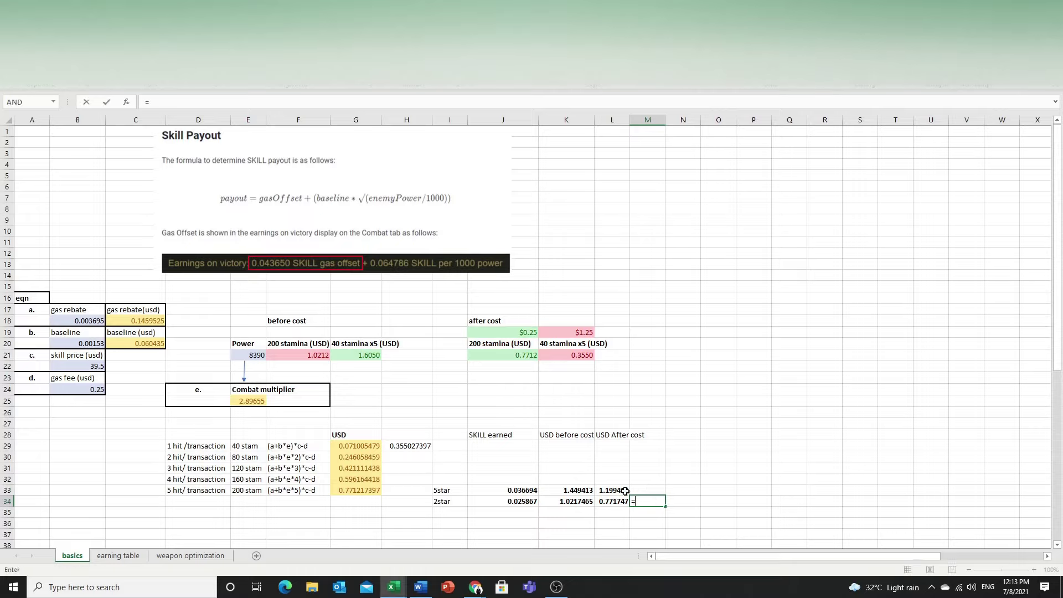
left_click(623, 490)
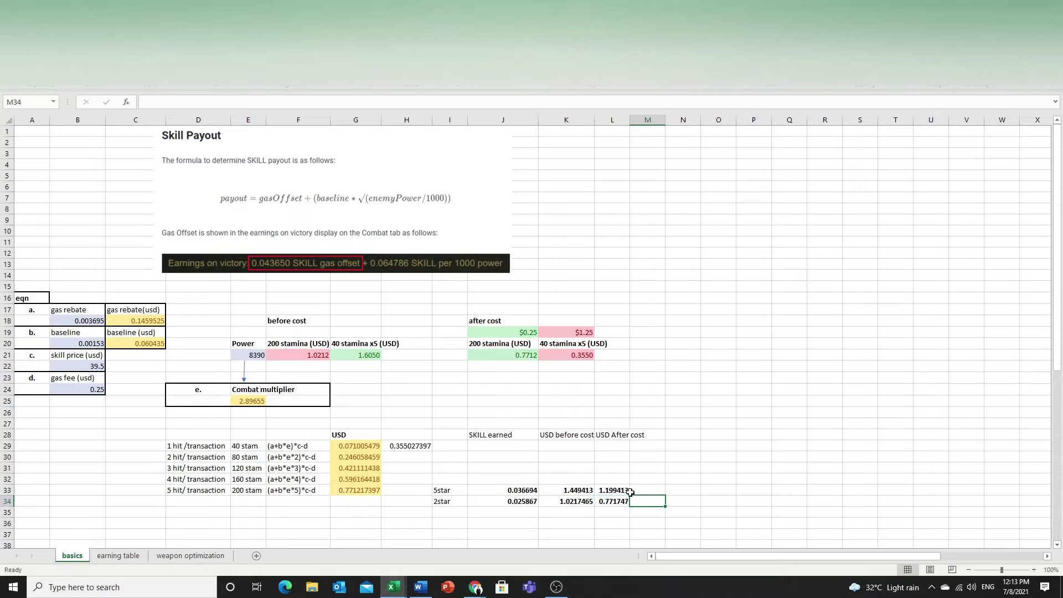
key("Escape")
Step: Calculate the percentage gain of the 5star payout over the 2star payout in M34 with =(L33-L34)/L34*100
type("=")
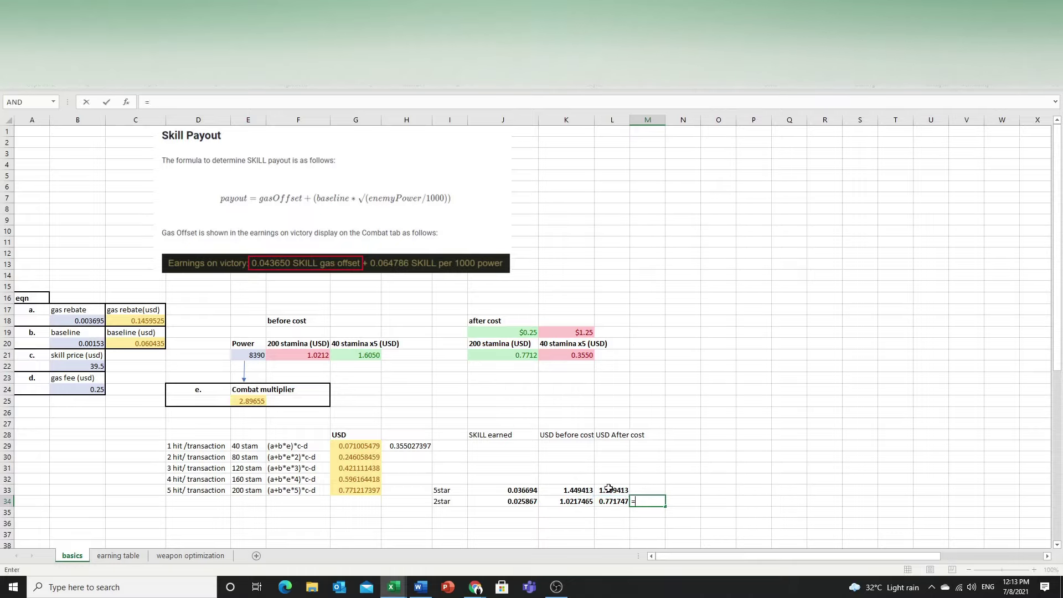
left_click(619, 489)
type("-")
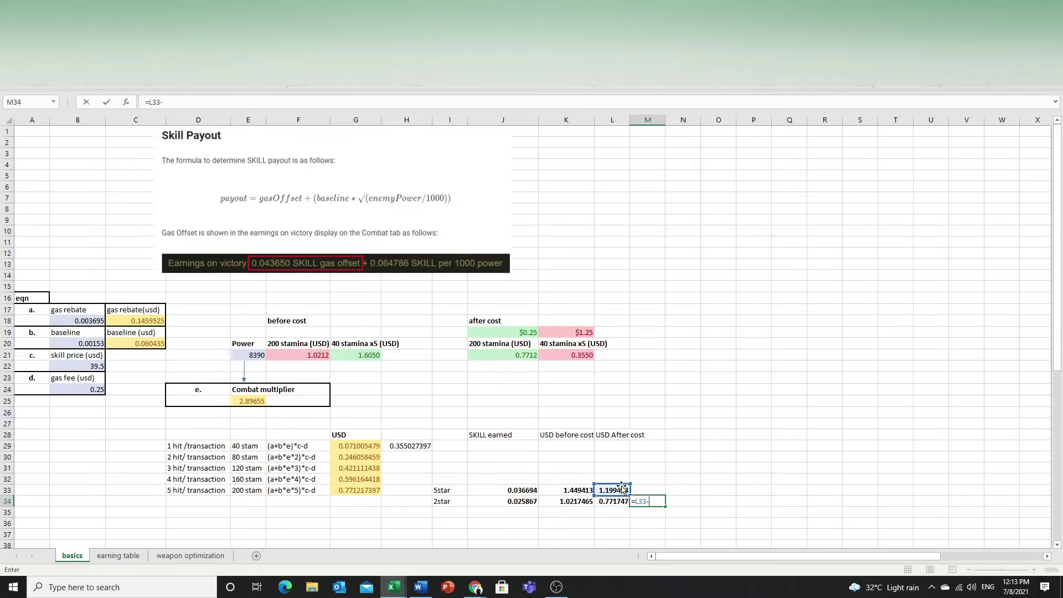
left_click(615, 501)
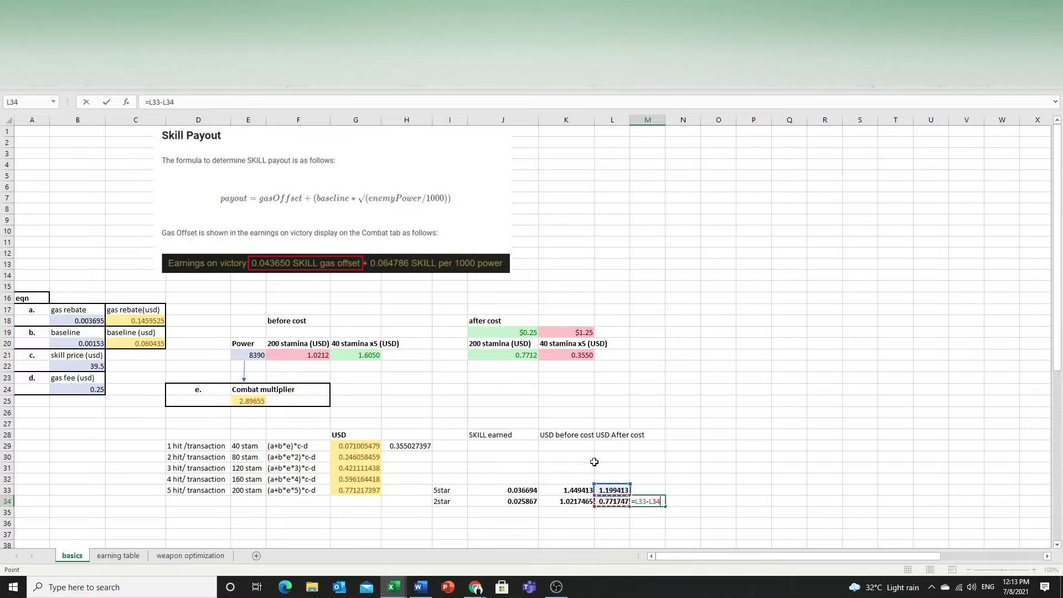
left_click(150, 103)
type("(")
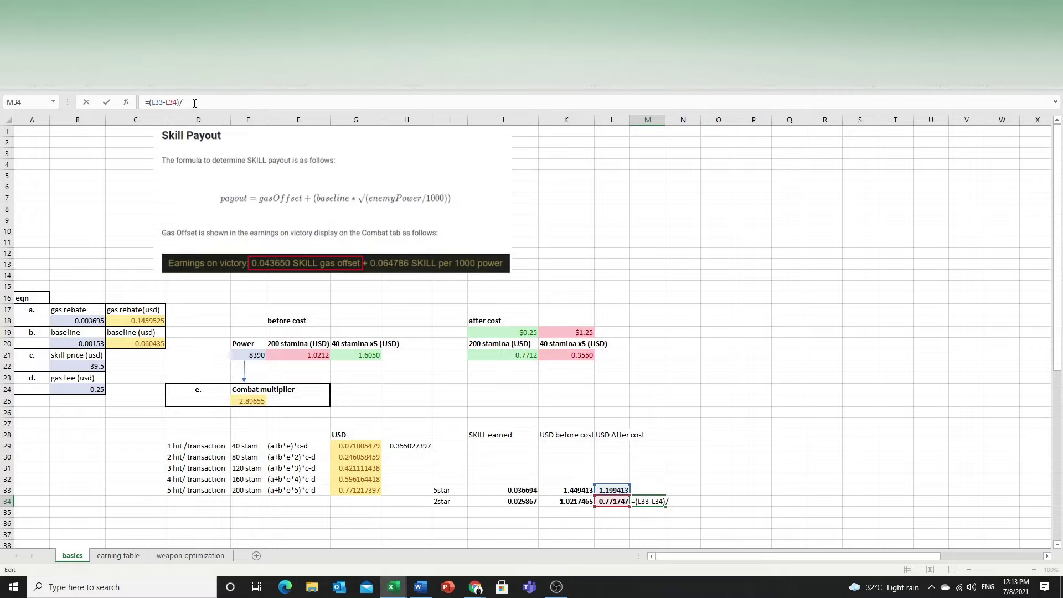
type(")/")
left_click(611, 502)
type("*100")
key("Return")
left_click(662, 500)
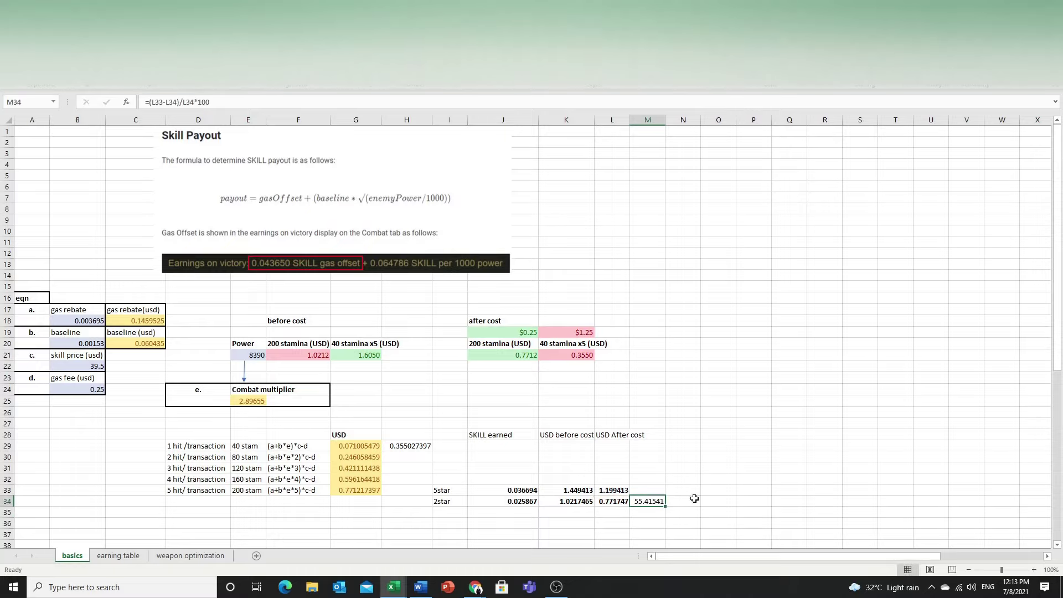
Step: Review the percentage gain in M34 against the after-cost payouts in L33 and L34, and clear M34
left_click(615, 501)
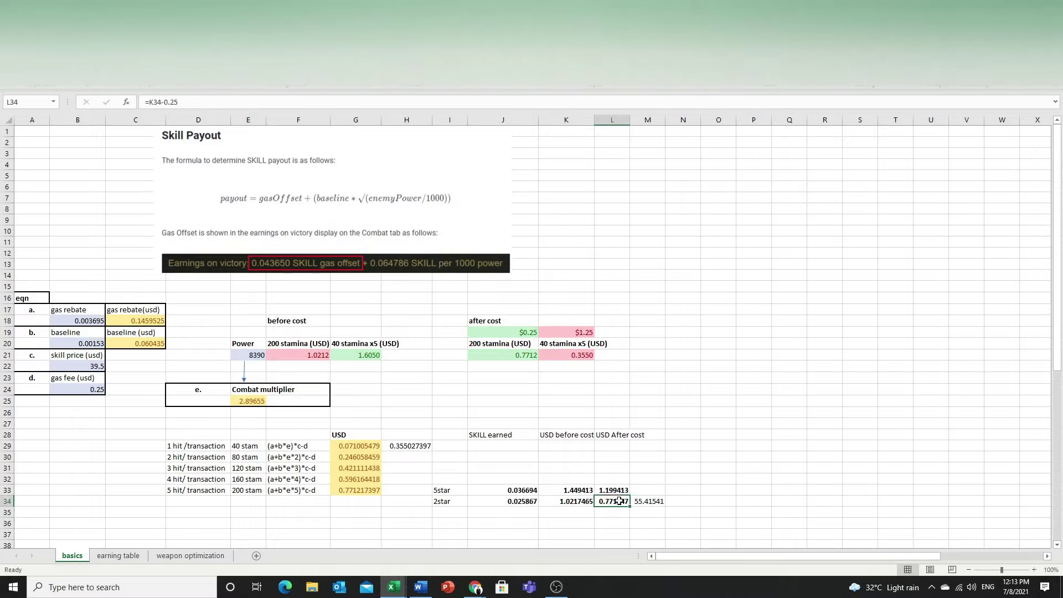
left_click_drag(614, 501, 614, 491)
key("Escape")
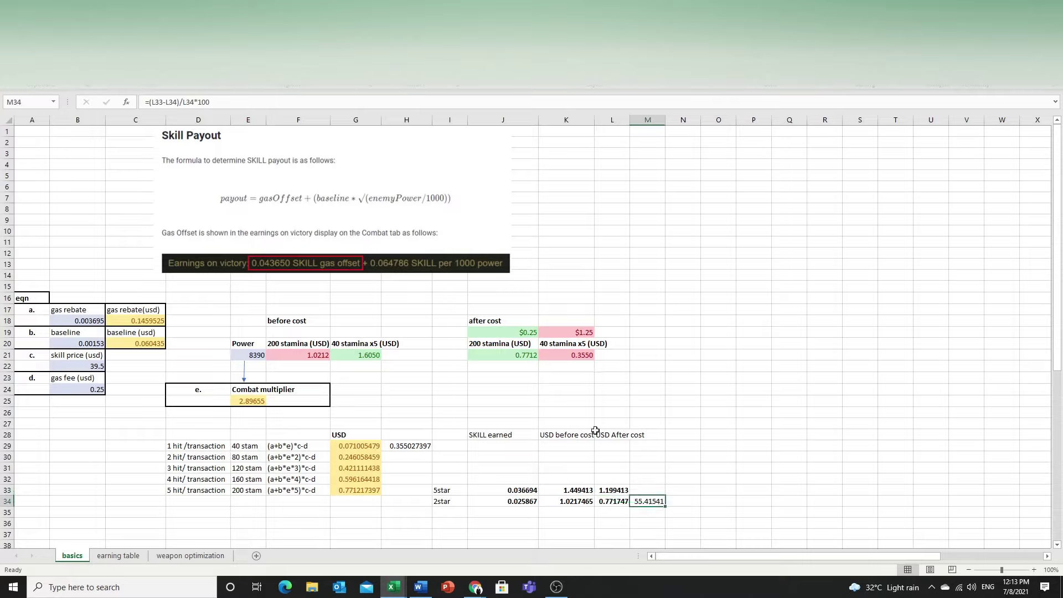
left_click(705, 502)
left_click(648, 500)
left_click(618, 501)
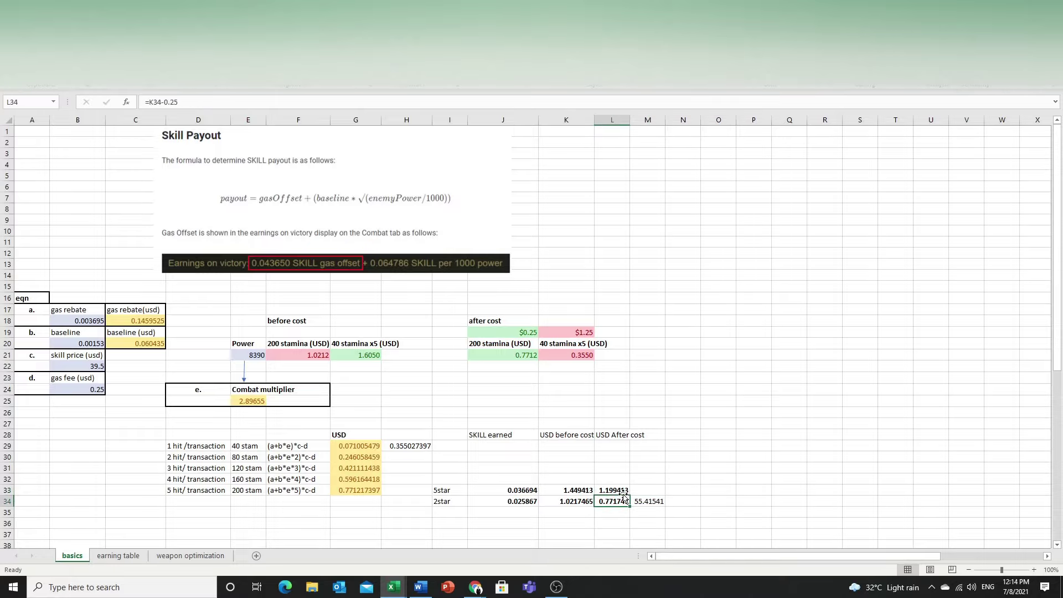
left_click(647, 504)
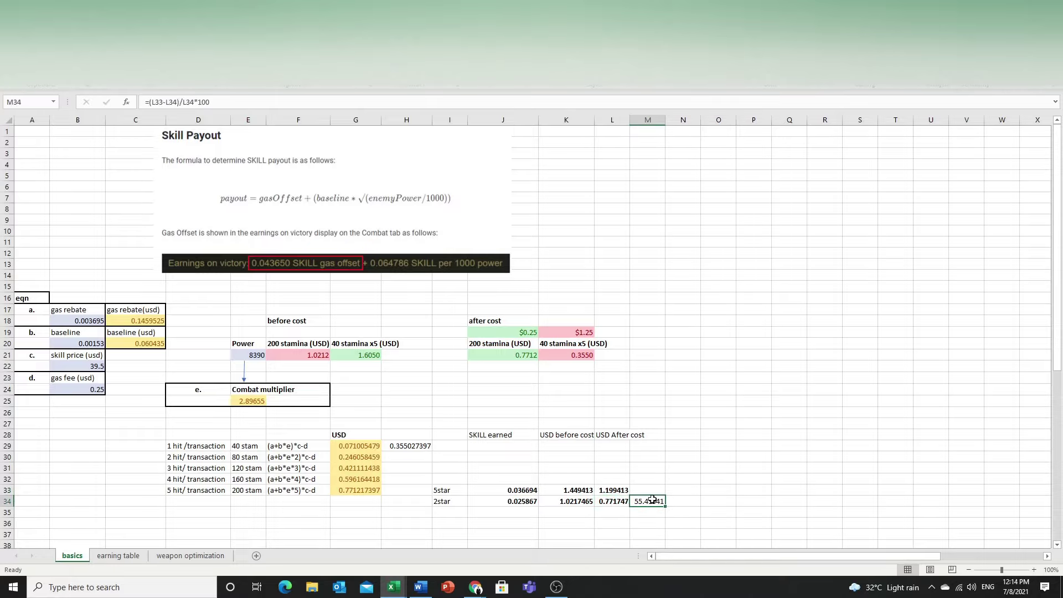
left_click(714, 501)
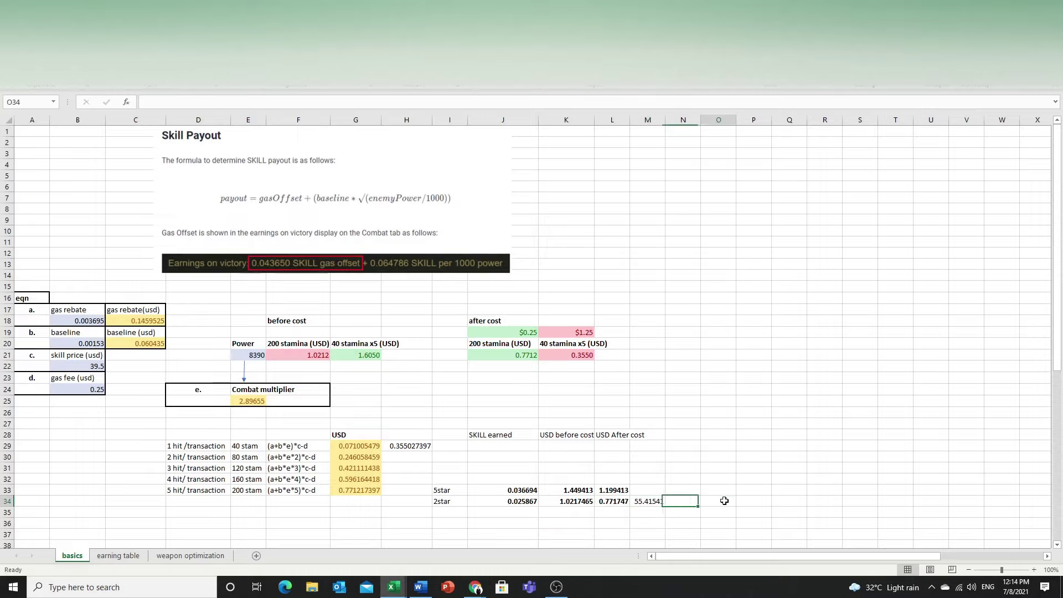
left_click(661, 503)
key("Delete")
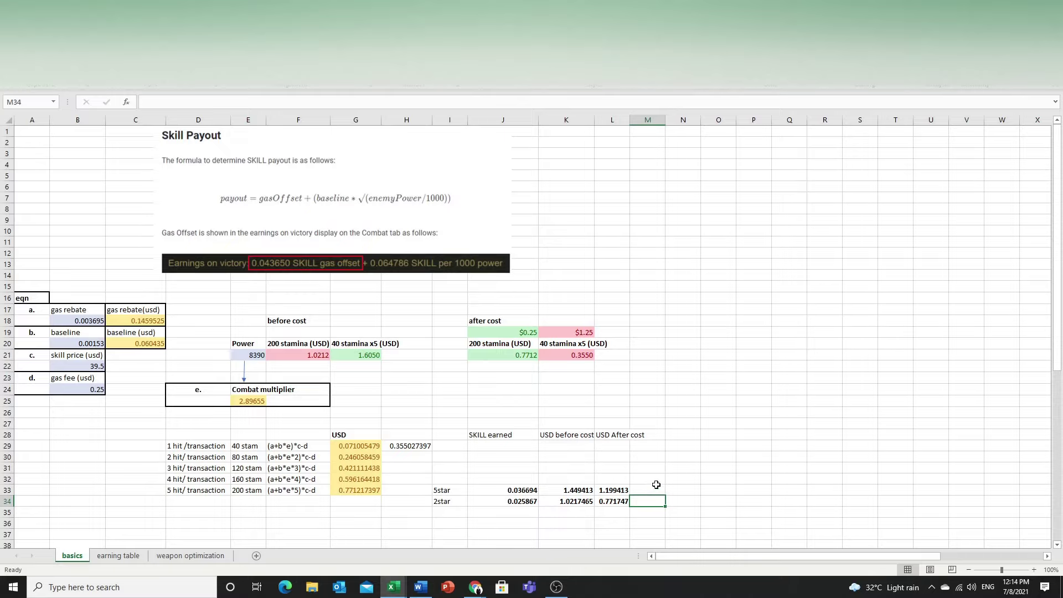
Step: Check the gas fee in B24 and compare the after-cost payouts in L33 and L34
left_click(85, 390)
key("Return")
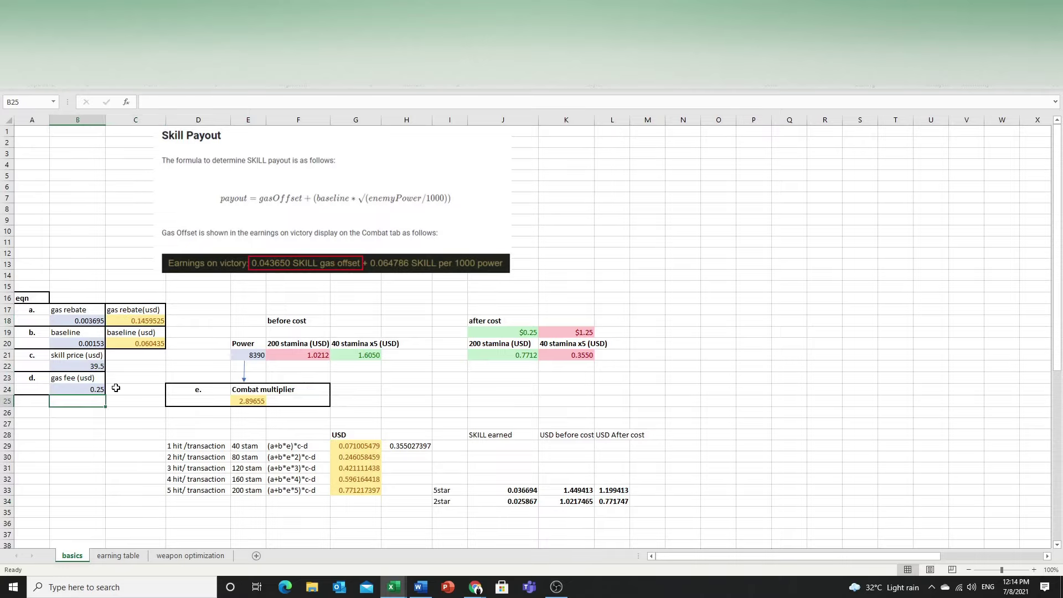
left_click(131, 387)
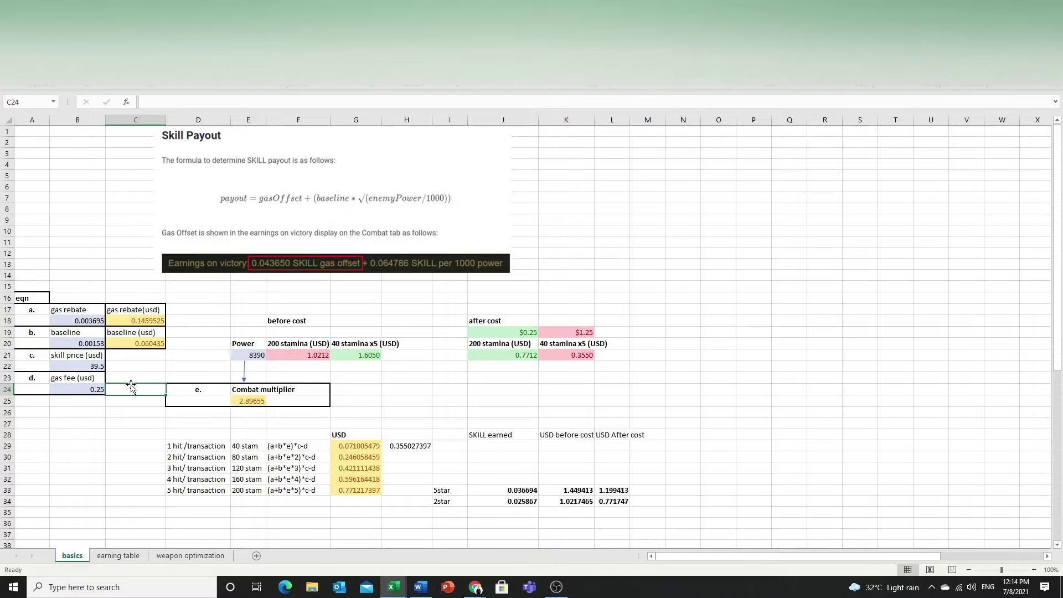
left_click(632, 498)
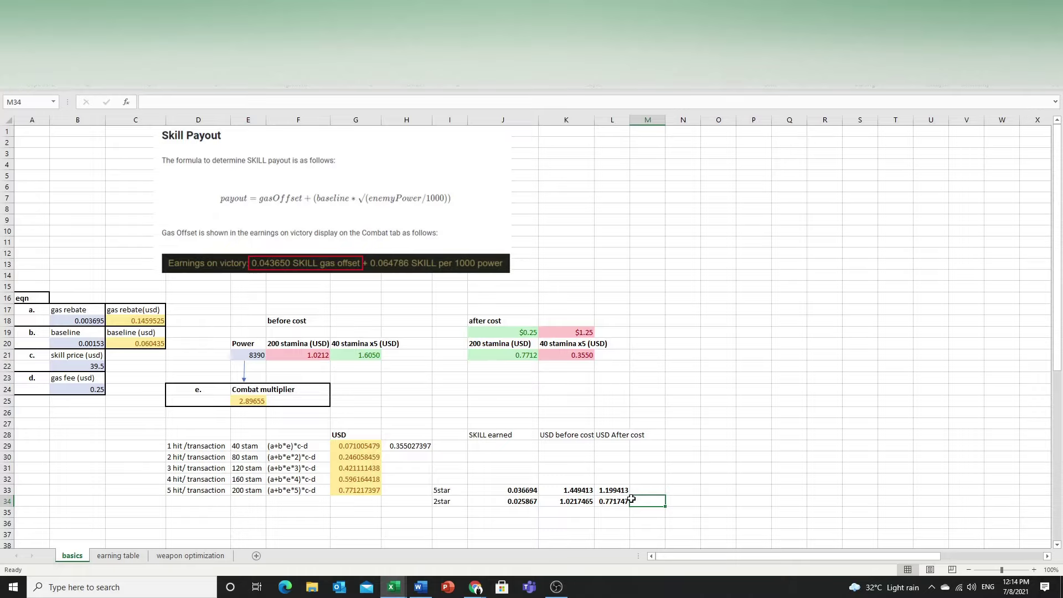
left_click_drag(614, 490, 615, 499)
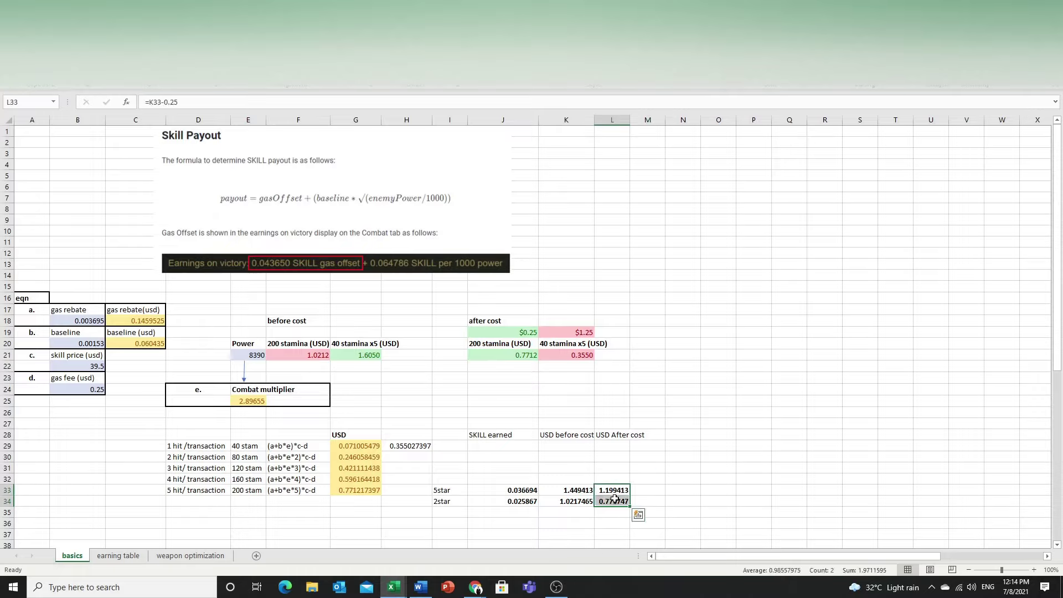
left_click(661, 476)
left_click(612, 488)
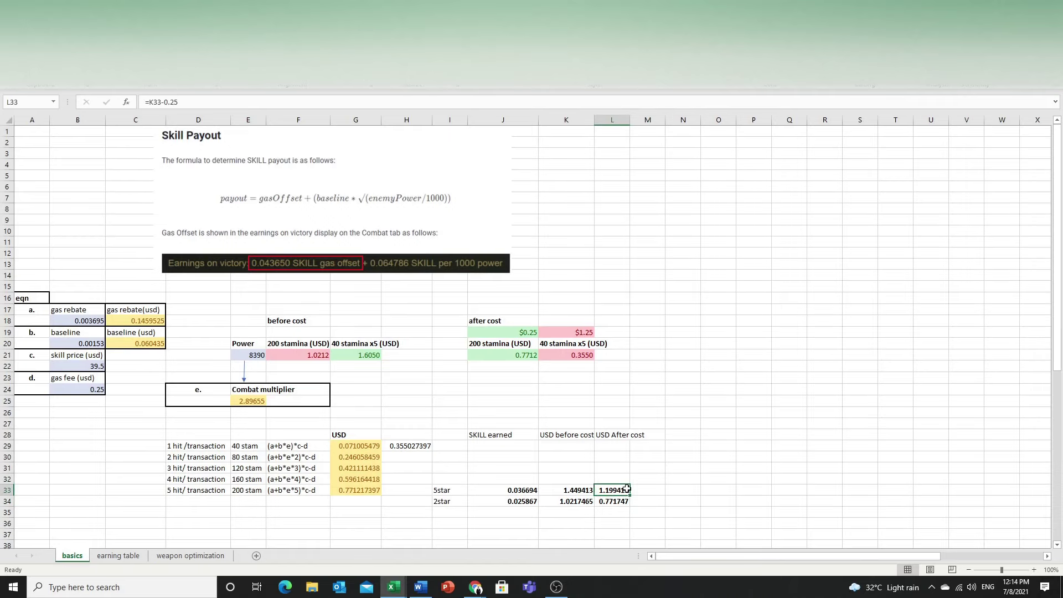
Step: Look over the weapon optimization and earning table sheets and return to the basics sheet
left_click(171, 556)
scroll(417, 424, "down", 13)
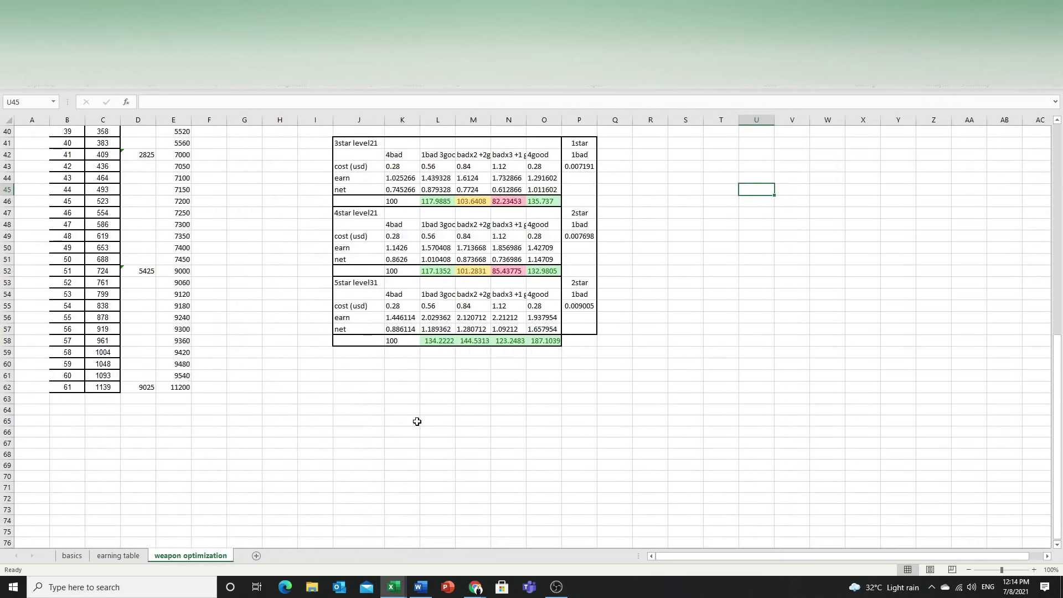
scroll(417, 422, "up", 12)
left_click(118, 556)
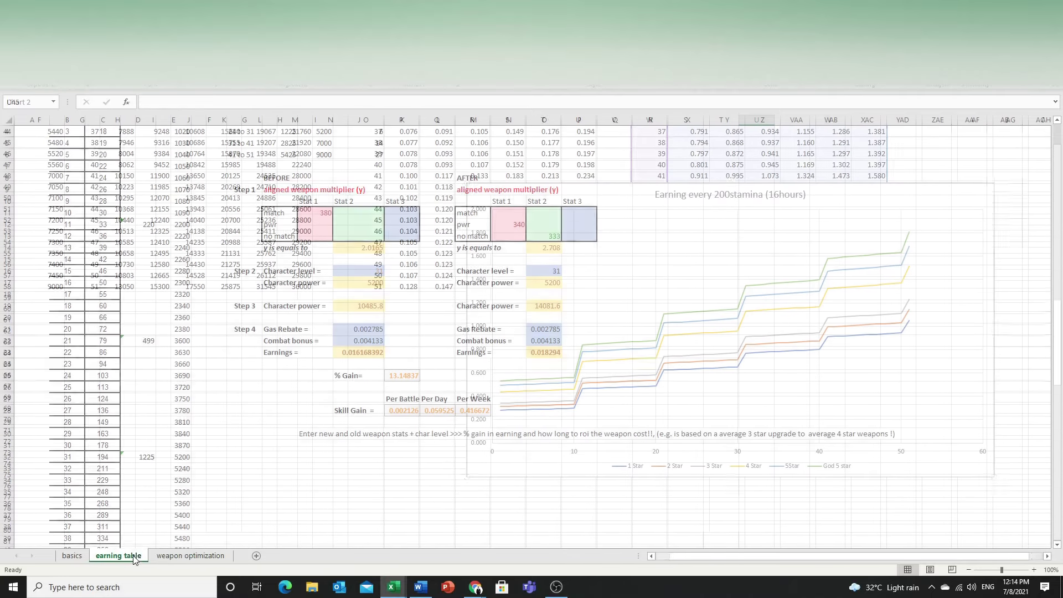
scroll(427, 354, "up", 14)
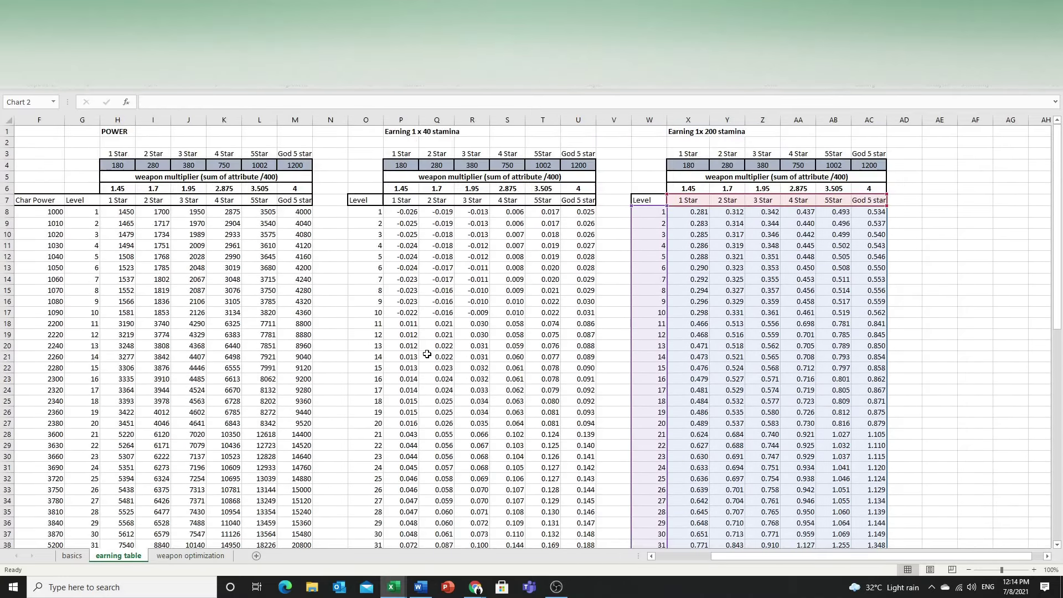
left_click(82, 556)
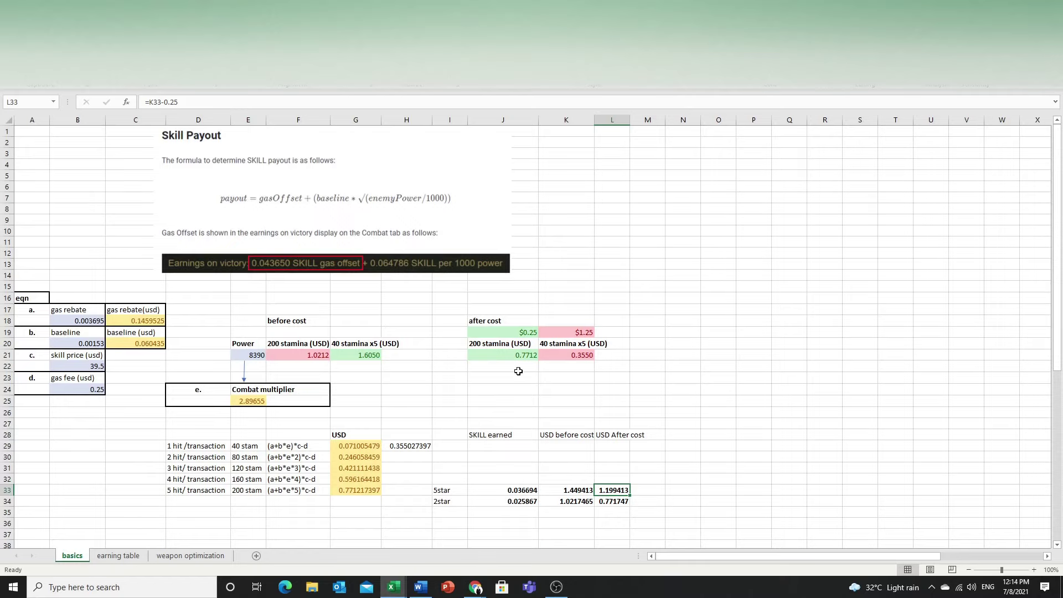
Step: Switch to the CryptoBlades game, close the fight results and select the character with 200/200 stamina
key("alt+Tab")
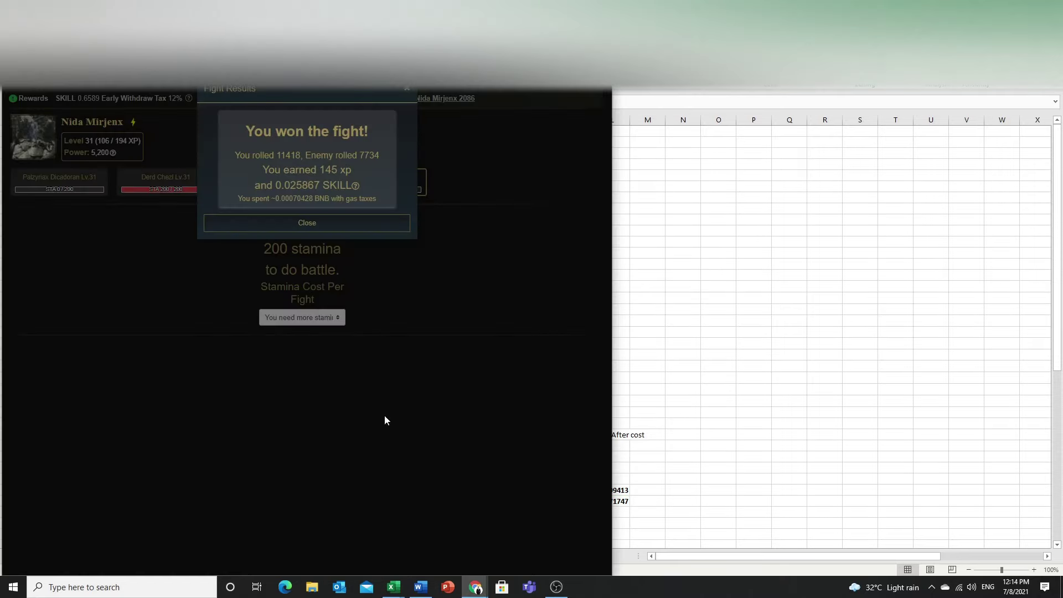
left_click(347, 230)
left_click(165, 182)
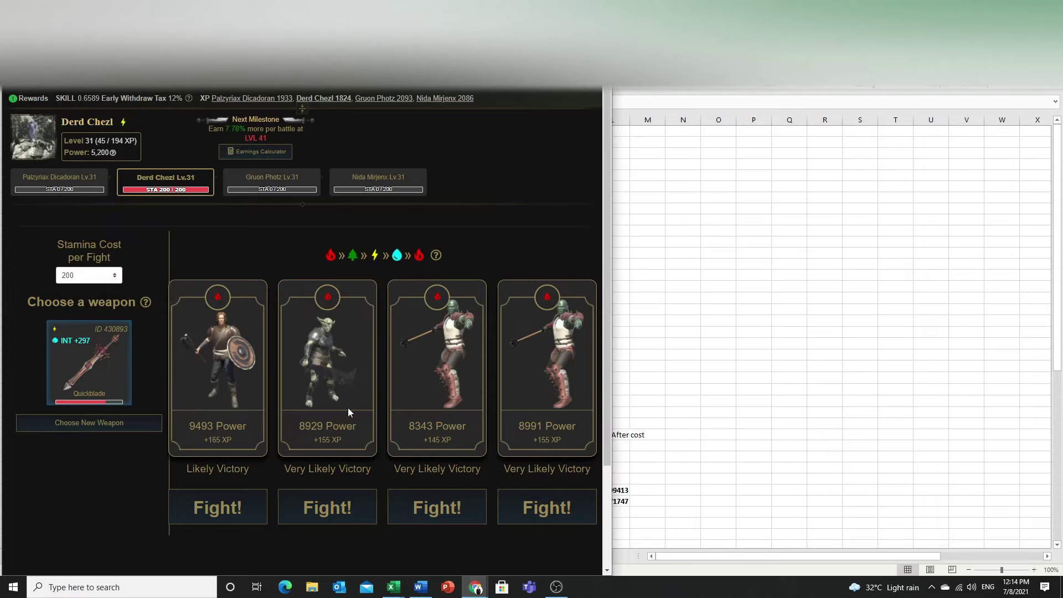
Step: Start a 200-stamina fight against the 8343-power enemy and reject its MetaMask transaction
left_click(442, 506)
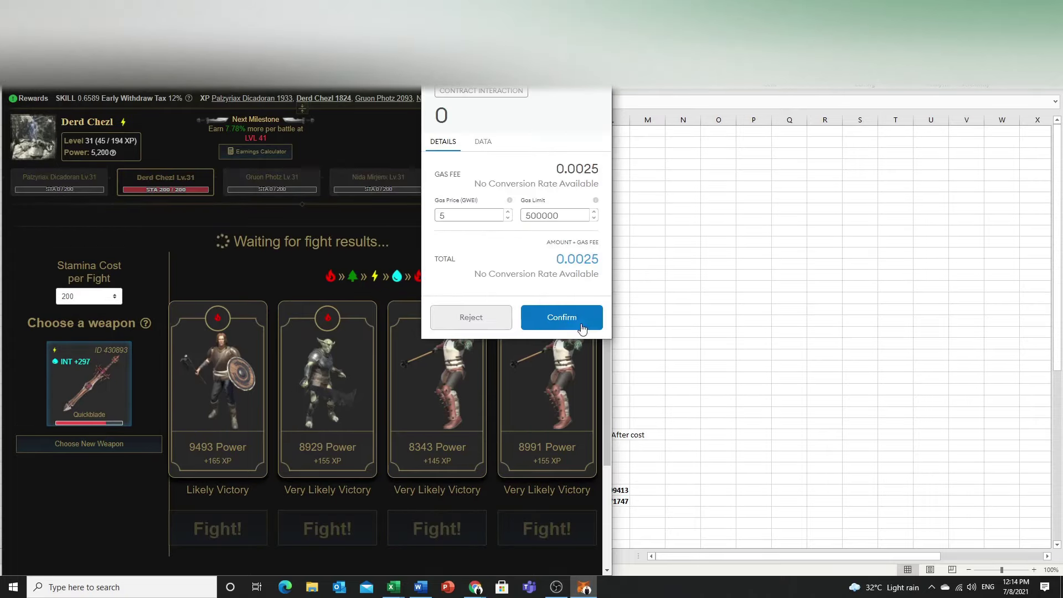
left_click(456, 317)
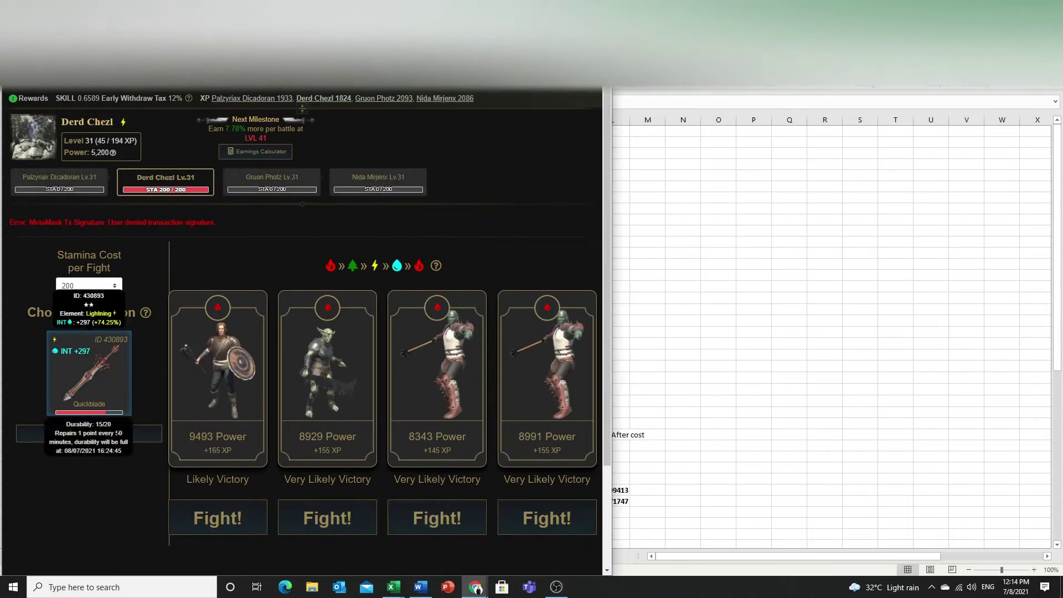
Step: Swap the weapon for the Thunderguard Doomblade, start a 200-stamina fight against the 17620-power enemy and confirm its MetaMask transaction
left_click(138, 434)
left_click(311, 425)
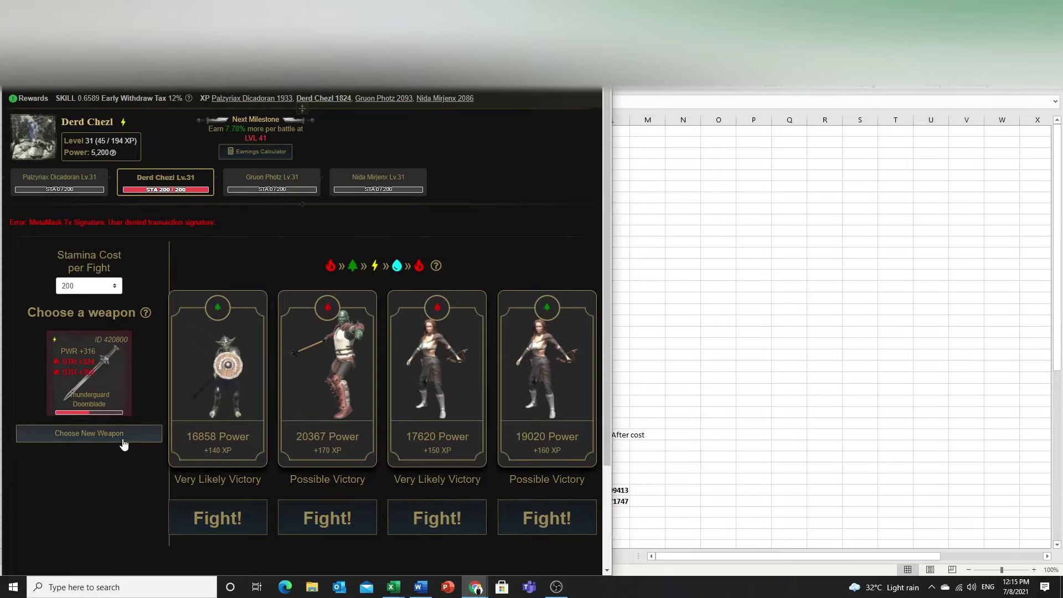
left_click(438, 518)
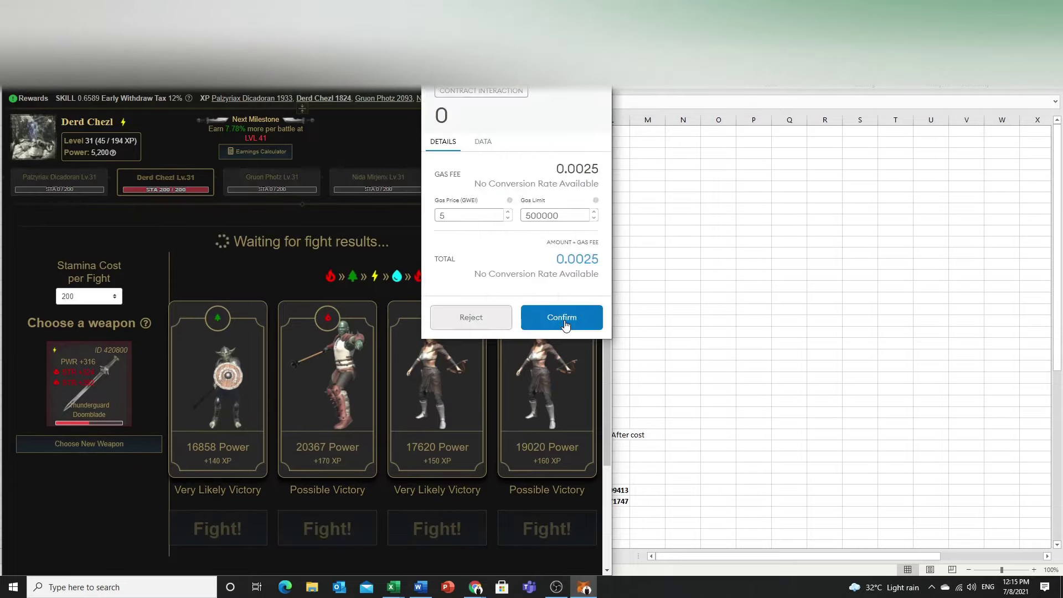
left_click(560, 316)
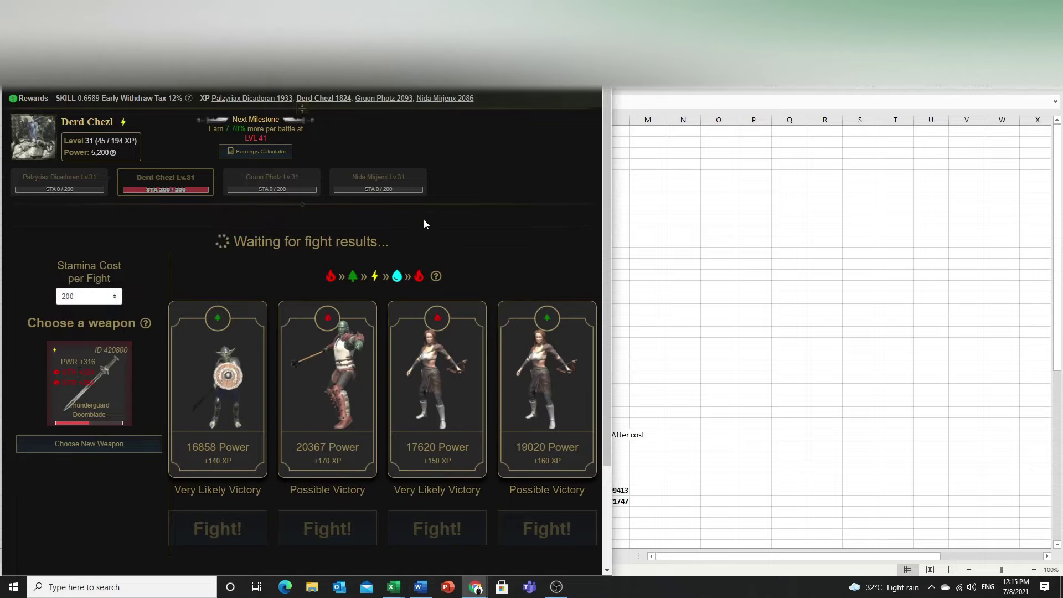
Step: Bring up the CryptoBlades Tracker and look through its table of accounts and characters
mouse_move(477, 586)
left_click(503, 546)
scroll(895, 273, "down", 10)
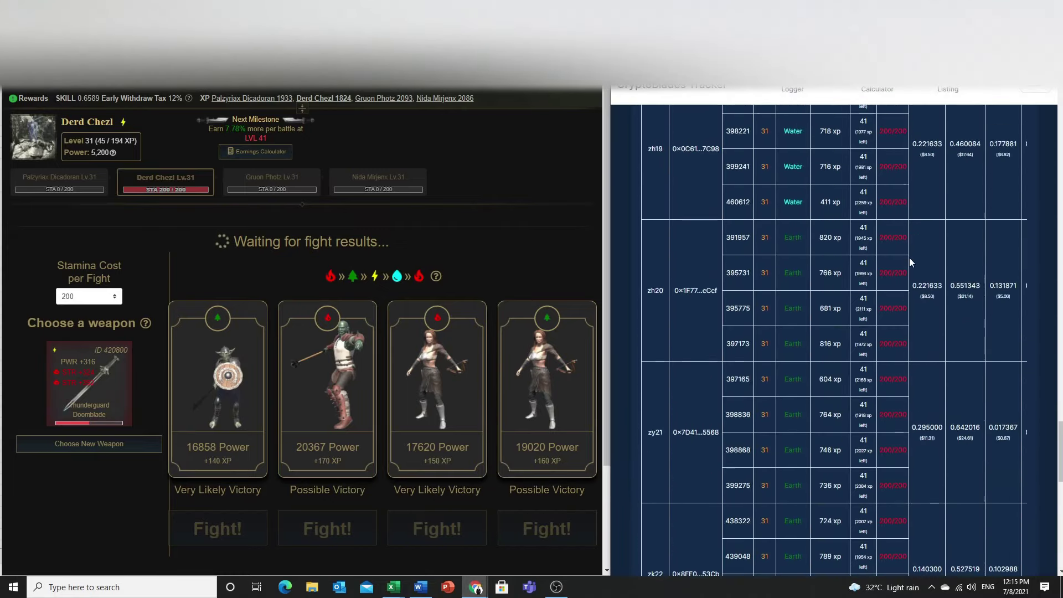
scroll(917, 242, "up", 10)
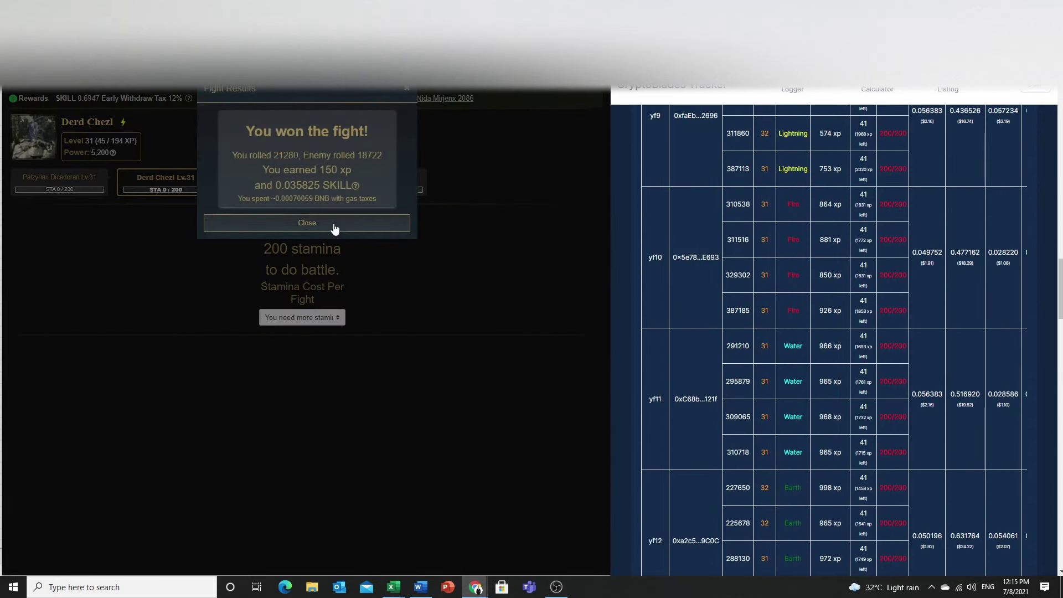
Step: Close the fight results in the game and switch the MetaMask wallet to account q3
left_click(335, 228)
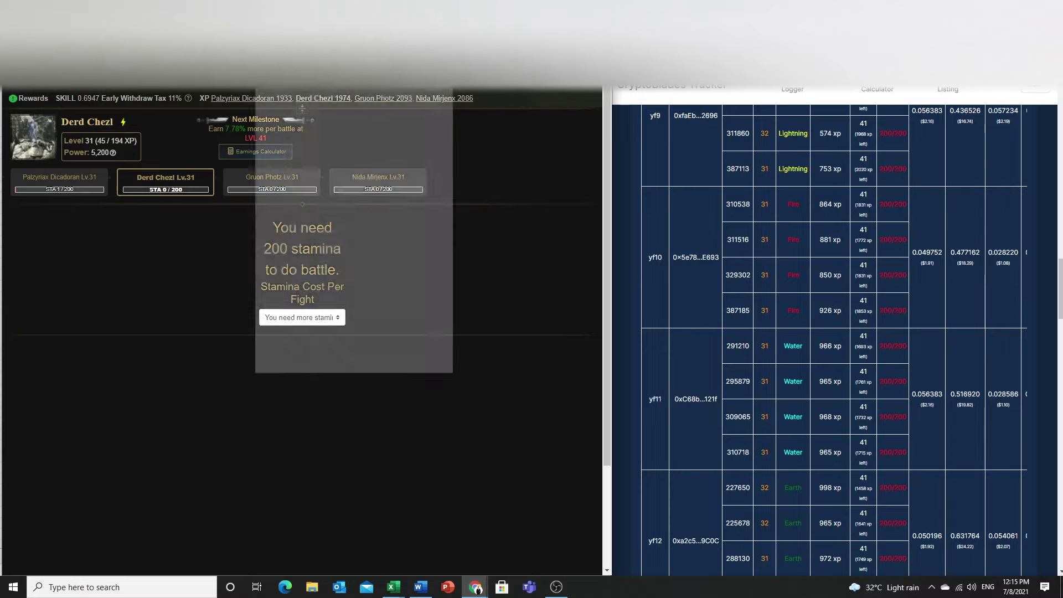
left_click(430, 92)
scroll(430, 221, "down", 5)
scroll(388, 220, "up", 5)
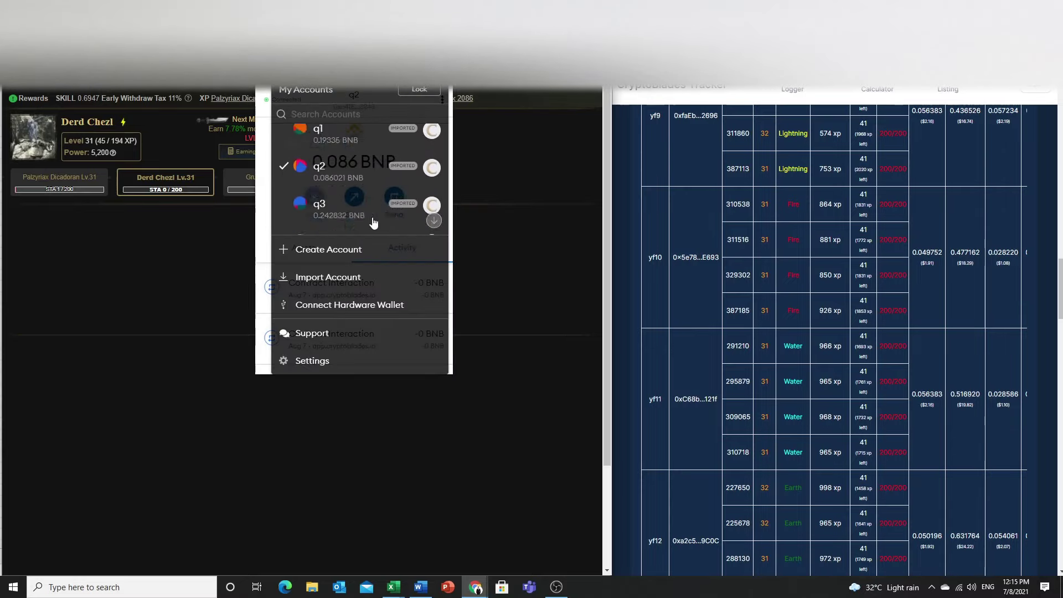
left_click(361, 216)
left_click(430, 92)
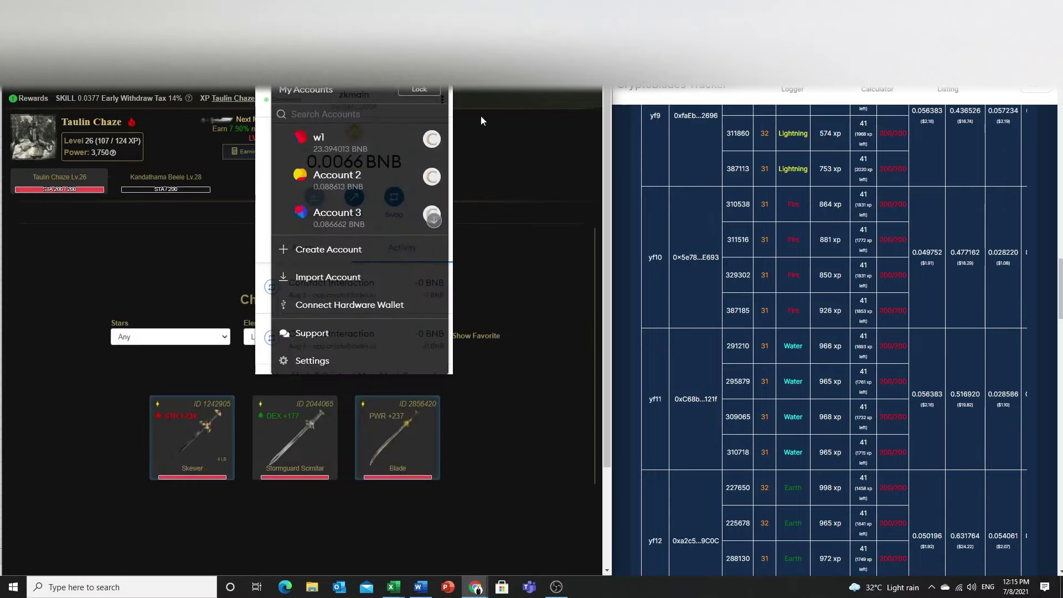
scroll(355, 216, "down", 10)
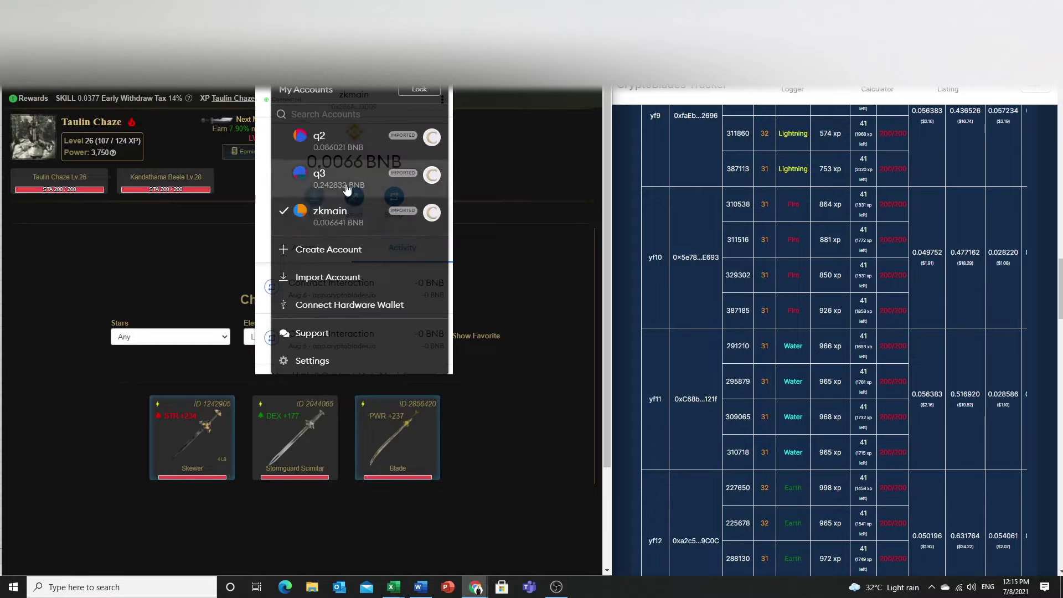
left_click(351, 183)
left_click(533, 230)
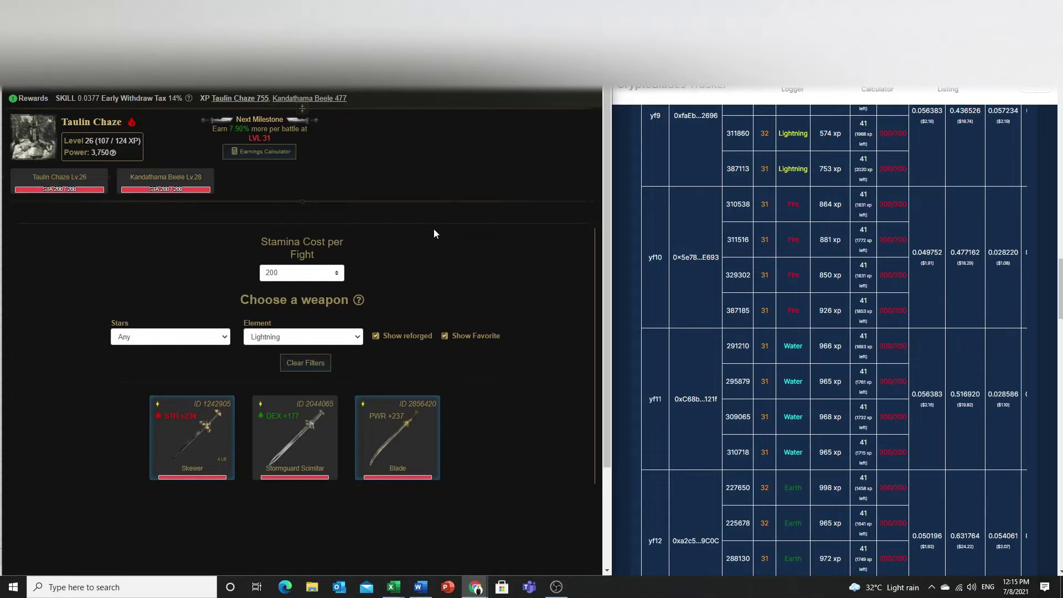
Step: Clear the weapon filters and choose the Mourning Slicer with CHA +351 as the fighting weapon
left_click(312, 342)
left_click(304, 366)
left_click(183, 424)
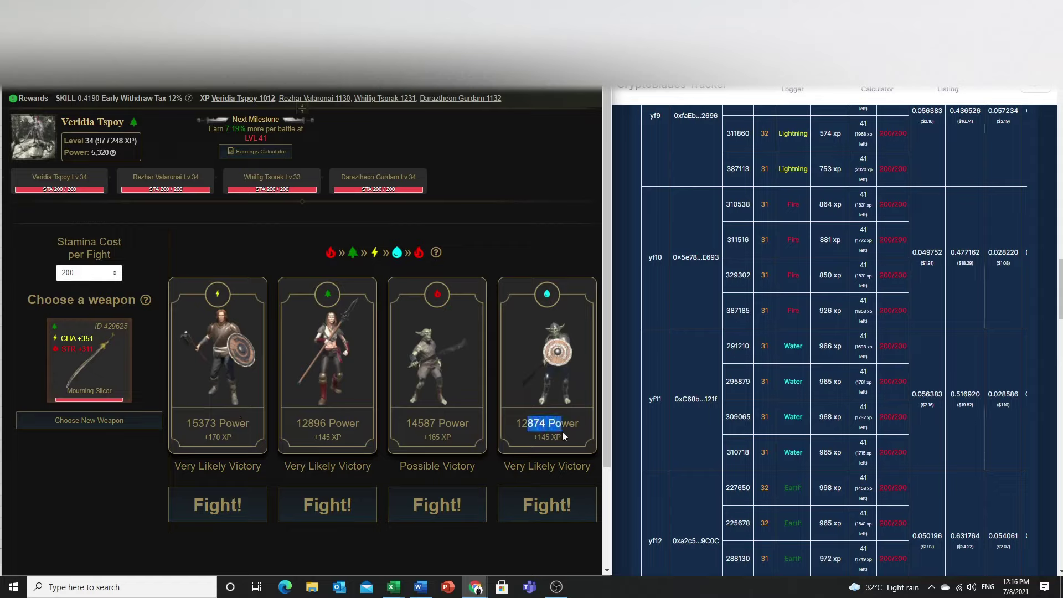
Step: Start a 200-stamina fight against the 12874-power enemy and confirm its MetaMask transaction
left_click(546, 504)
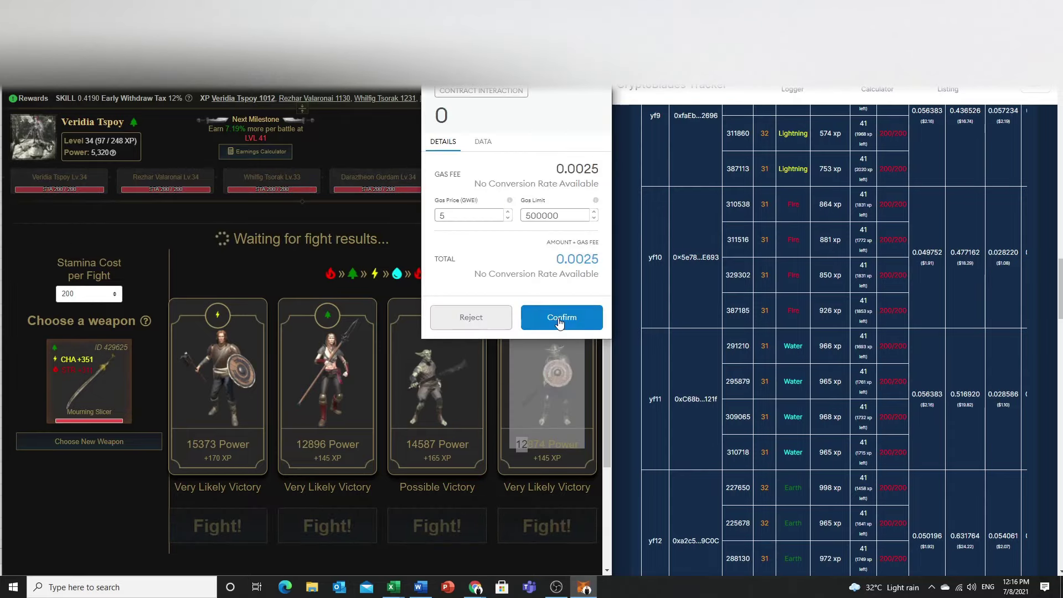
left_click(560, 319)
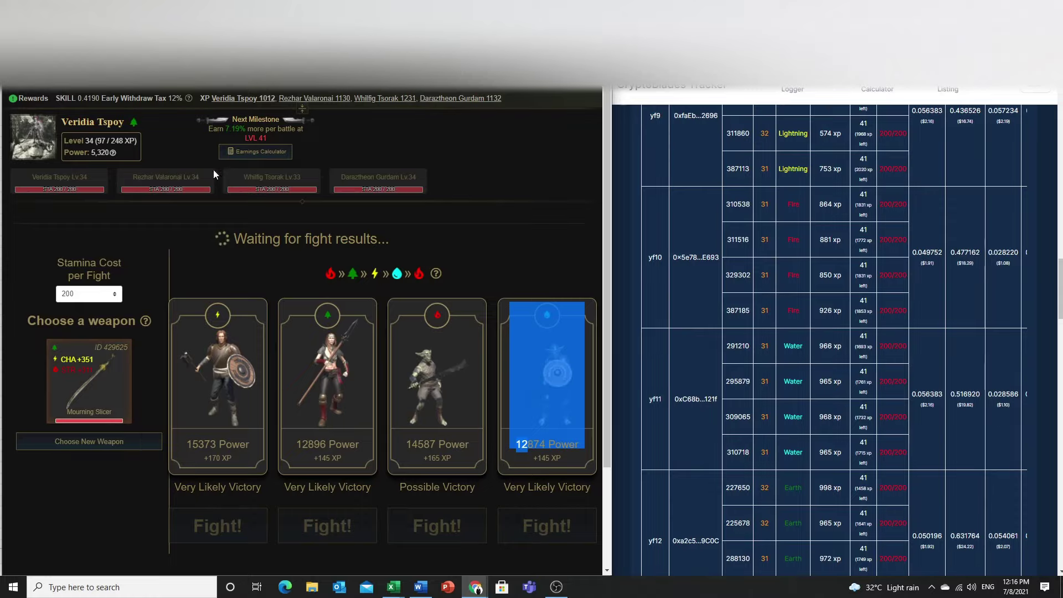
left_click(516, 212)
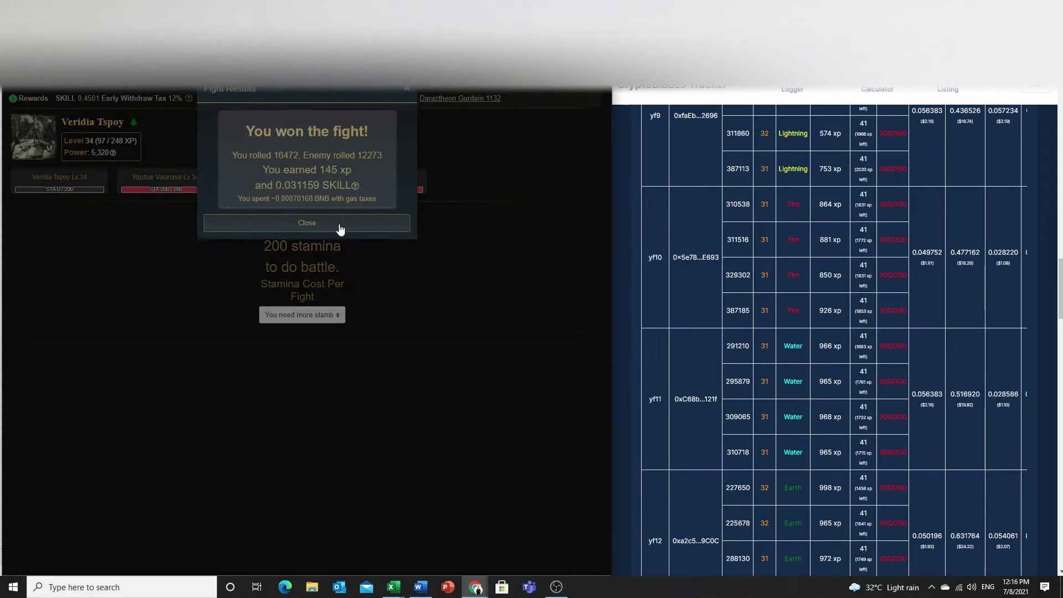
Step: Close the fight results and select the second level-34 character with 200/200 stamina
left_click(308, 221)
left_click(188, 183)
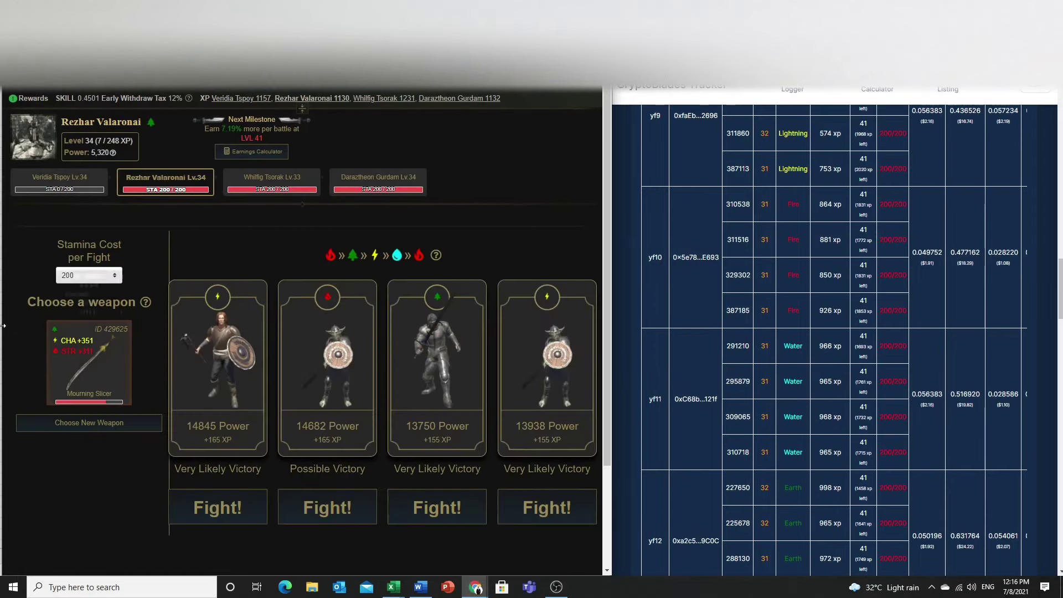